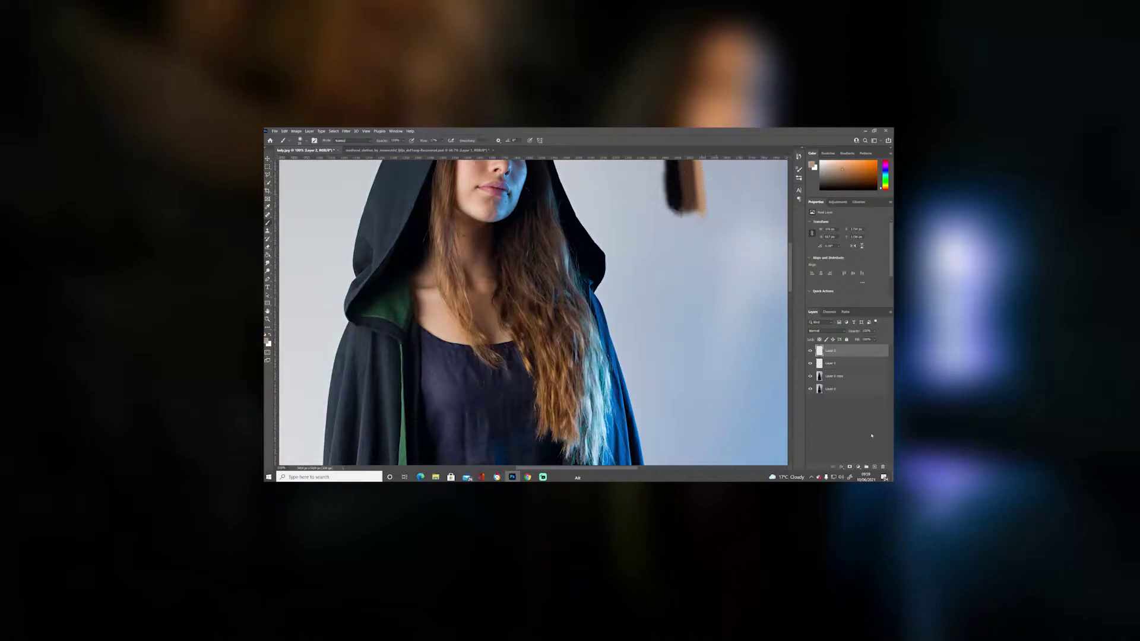
Add new empty layers and paint thin, light strands over the woman's flowing hair.
click(874, 464)
drag(567, 283, 550, 235)
drag(553, 287, 557, 320)
drag(540, 248, 555, 265)
drag(525, 221, 525, 276)
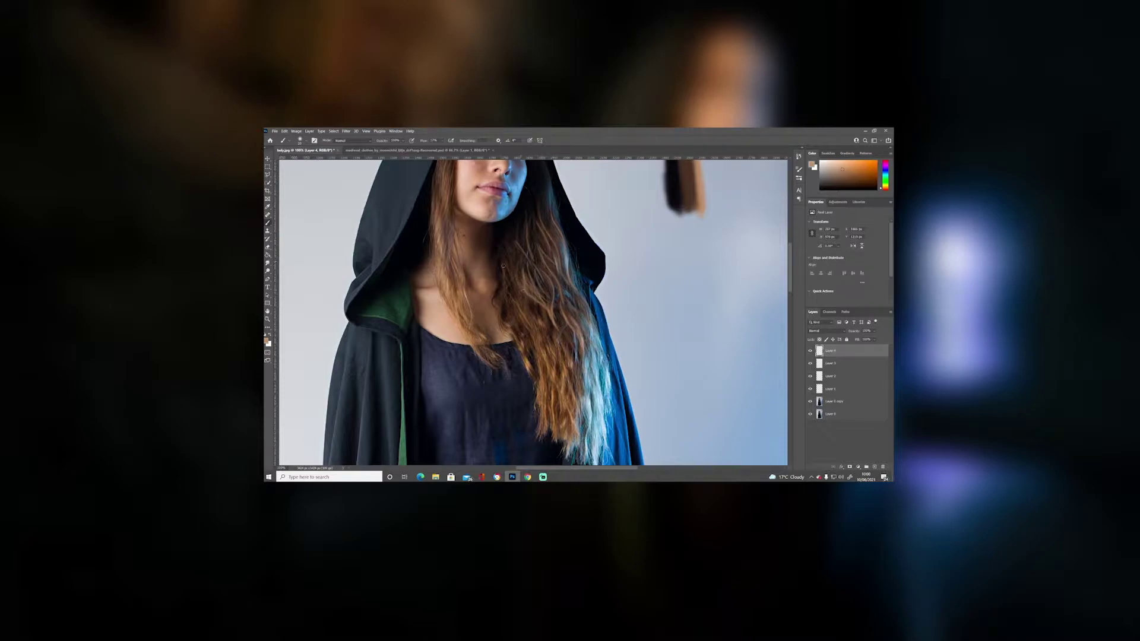
drag(505, 254, 501, 270)
drag(506, 273, 501, 252)
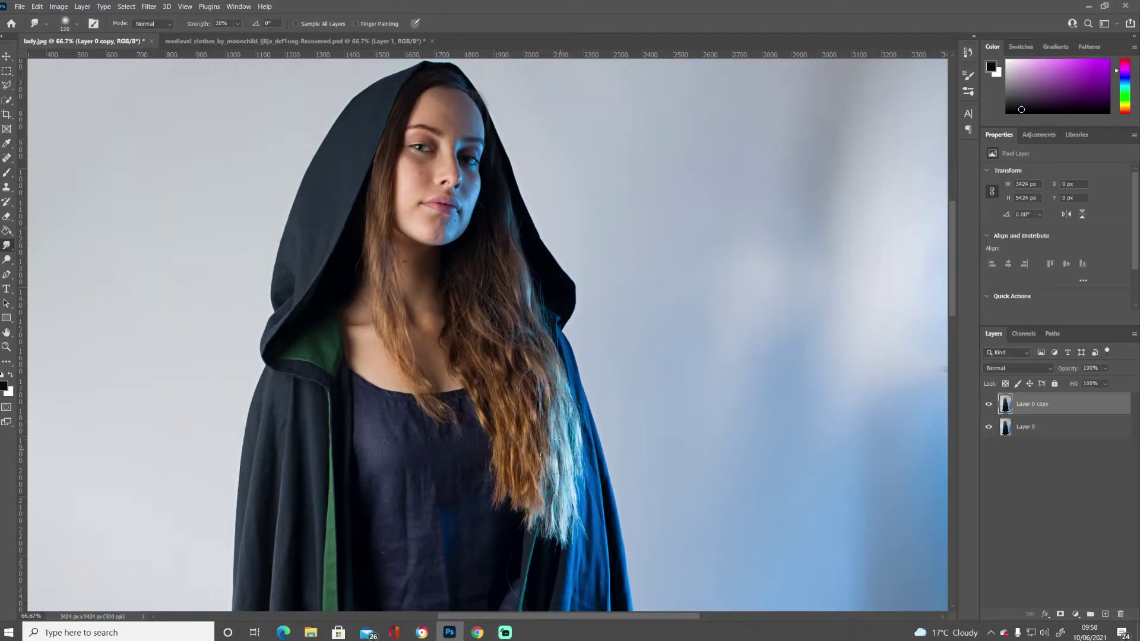
Paint more light strands down the length of the woman's long hair.
drag(679, 151, 688, 232)
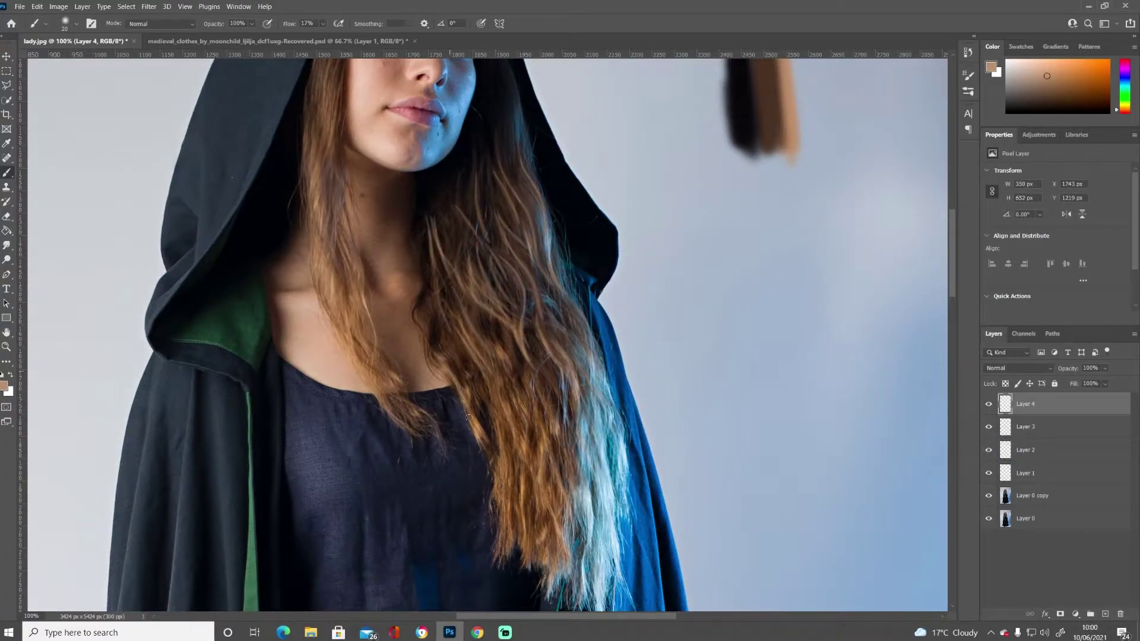
drag(500, 334, 523, 255)
drag(493, 202, 481, 333)
drag(448, 208, 458, 357)
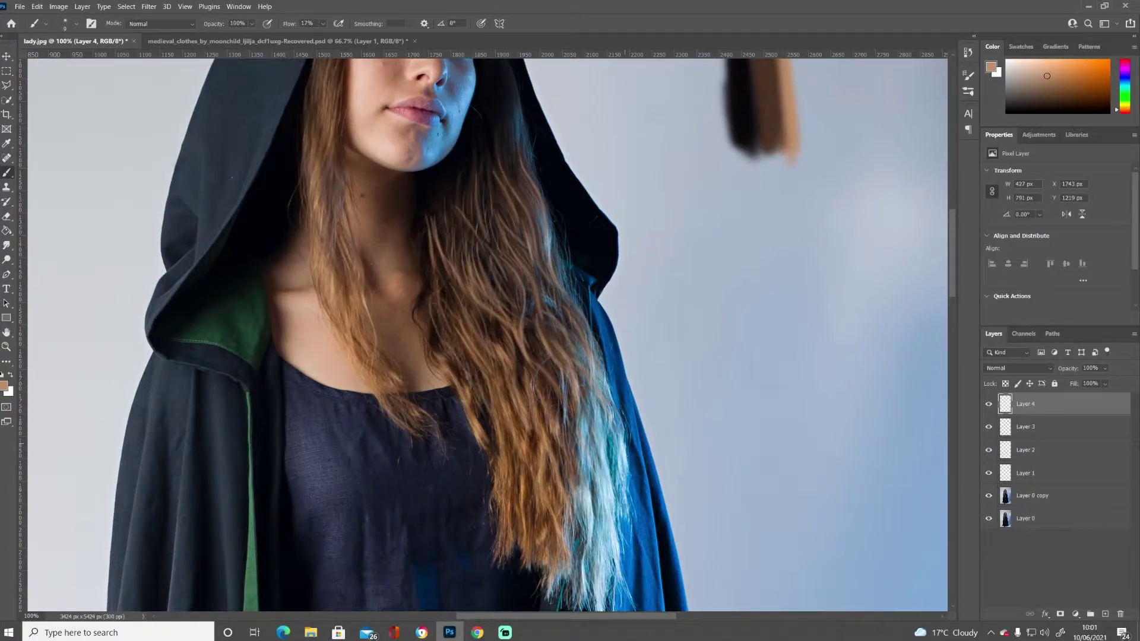
drag(499, 398, 528, 478)
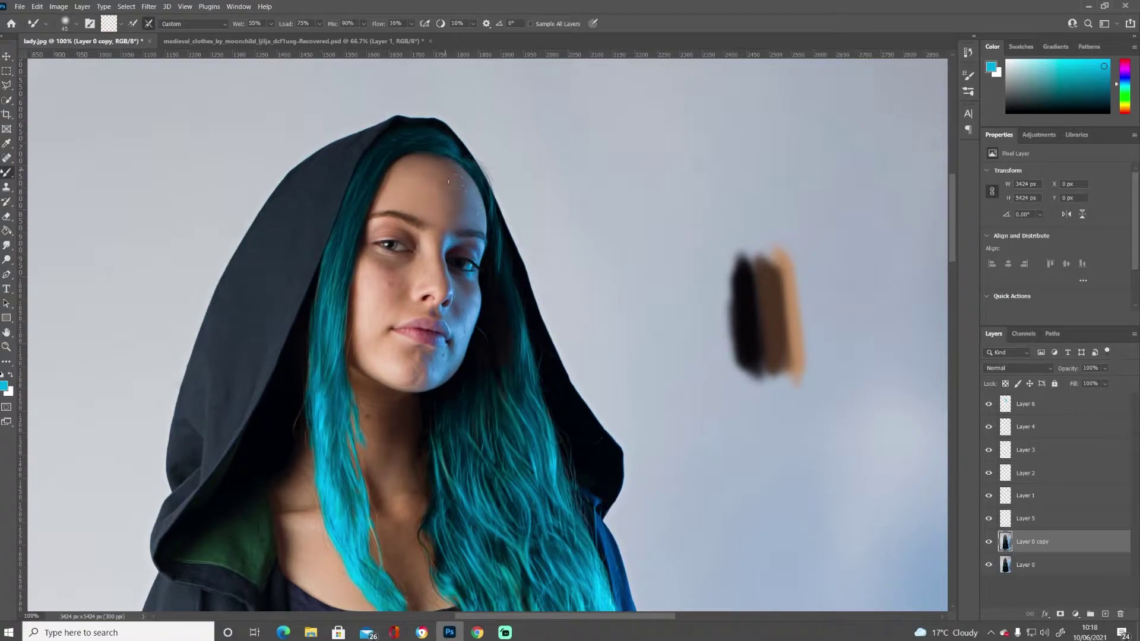
With the Mixer Brush, blend the forehead marks and the skin under the eye using sampled tan and cheek tones.
drag(412, 163, 450, 157)
alt+click(375, 202)
key(bracketright)
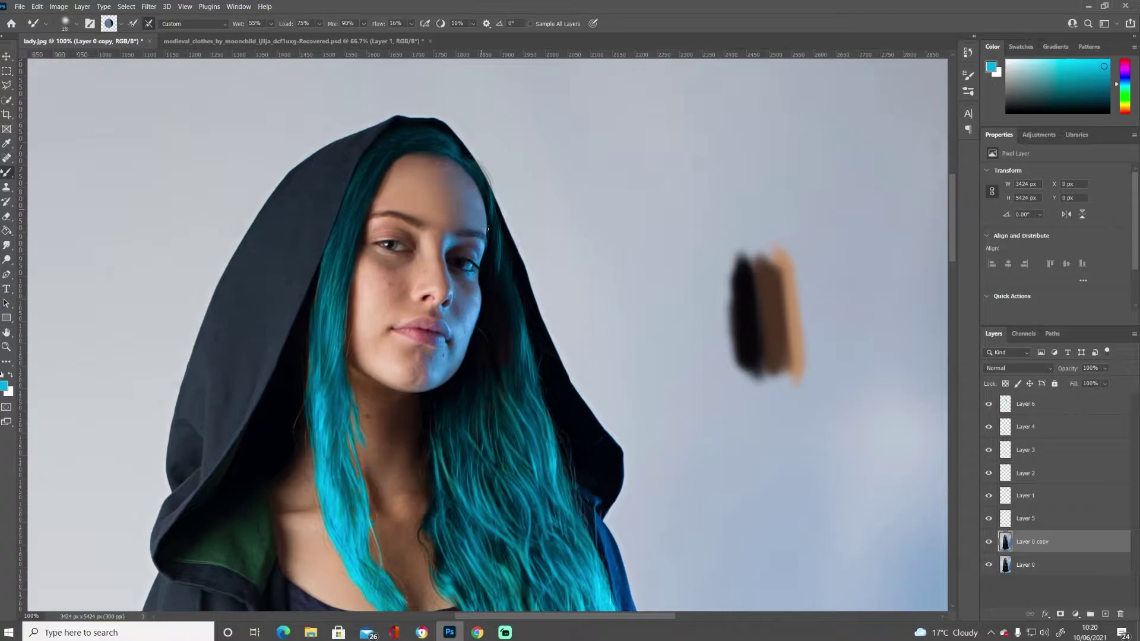
key(bracketright)
key(bracketleft)
key(bracketleft)
key(bracketright)
alt+click(433, 229)
key(bracketright)
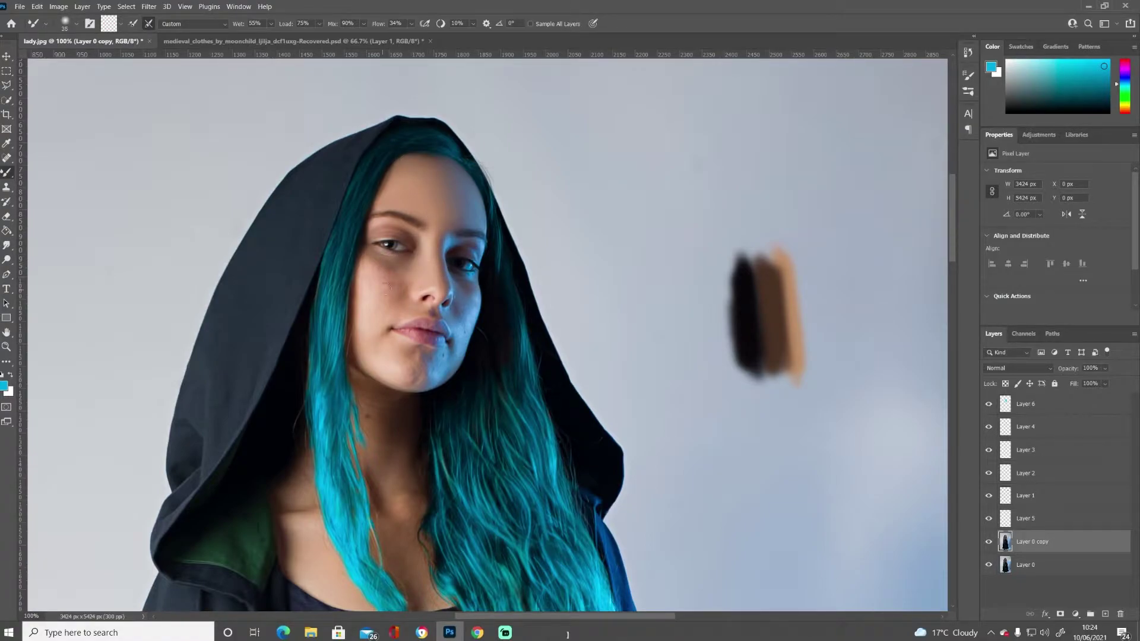
alt+click(392, 286)
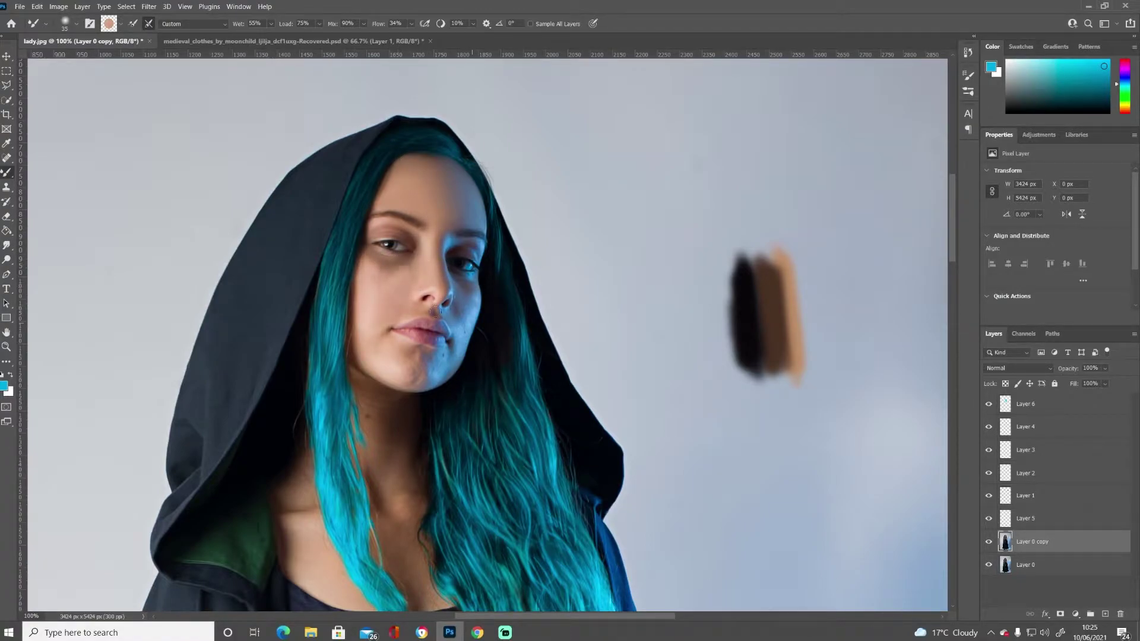
mouse_move(403, 273)
mouse_down()
mouse_move(363, 255)
mouse_move(404, 251)
mouse_up()
Sample skin near the nose and chin, then smooth and lighten the chin.
alt+click(425, 302)
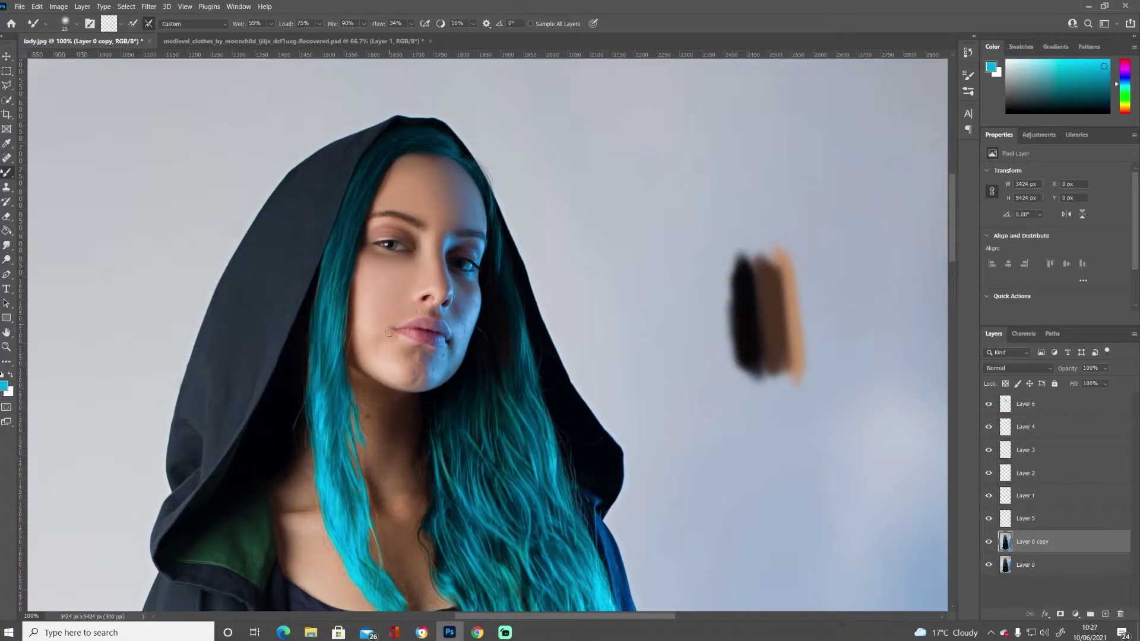
alt+click(396, 378)
drag(397, 378, 397, 364)
key(])
key(bracketleft)
key(bracketleft)
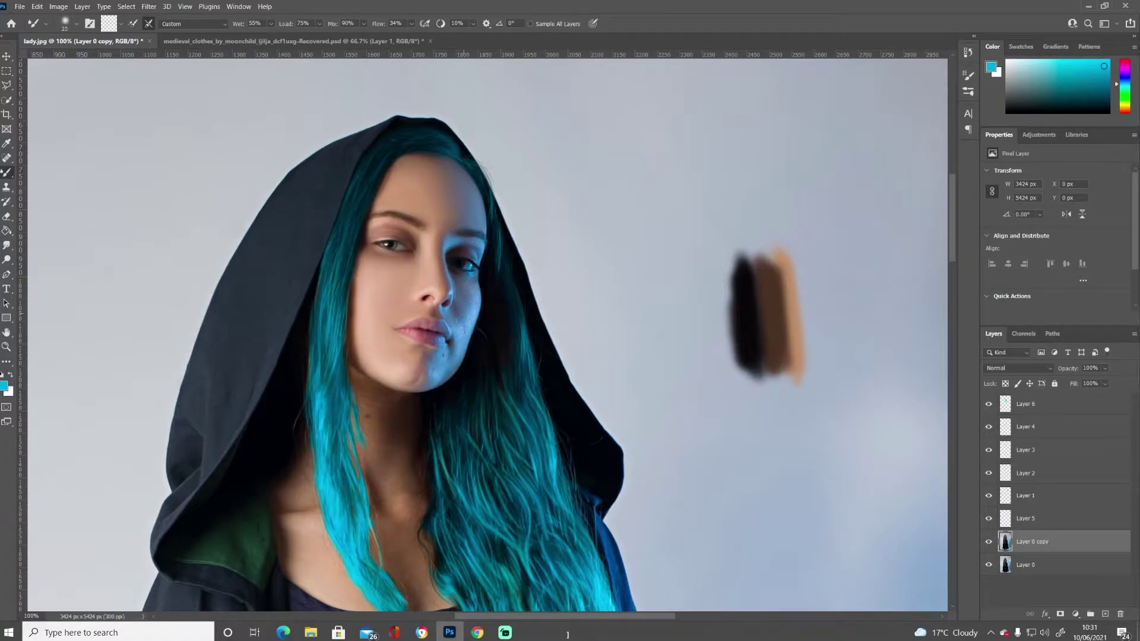
key(bracketleft)
key(bracketright)
key(bracketright)
Lower the Mixer Brush flow to 16% and smooth and brighten the neck skin.
scroll(484, 433, down, 2)
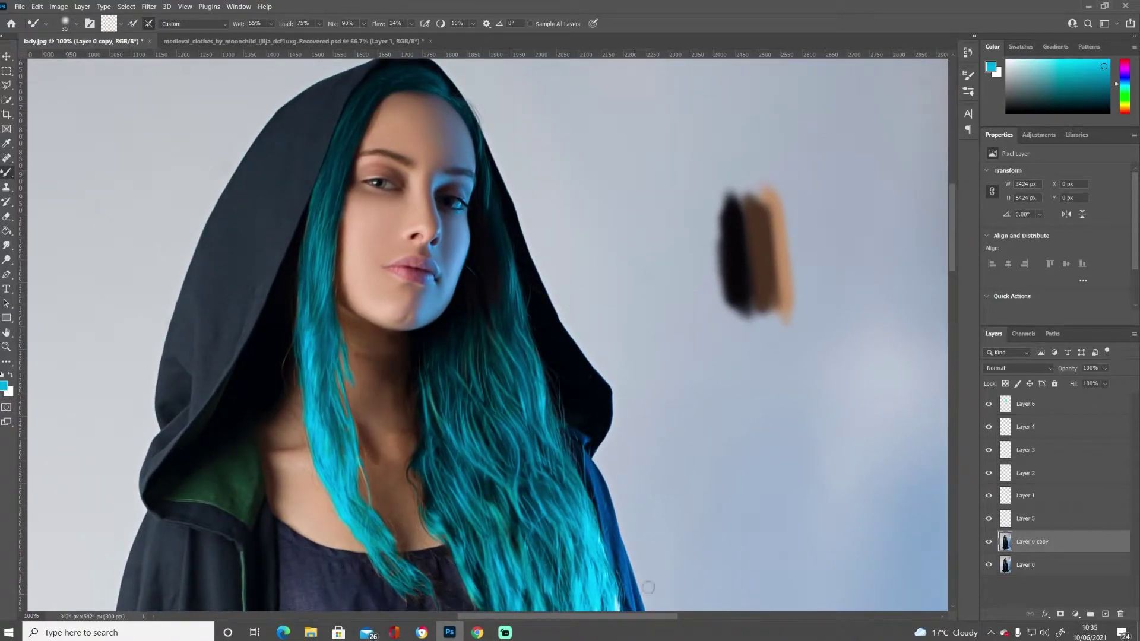
key(bracketright)
alt+click(362, 409)
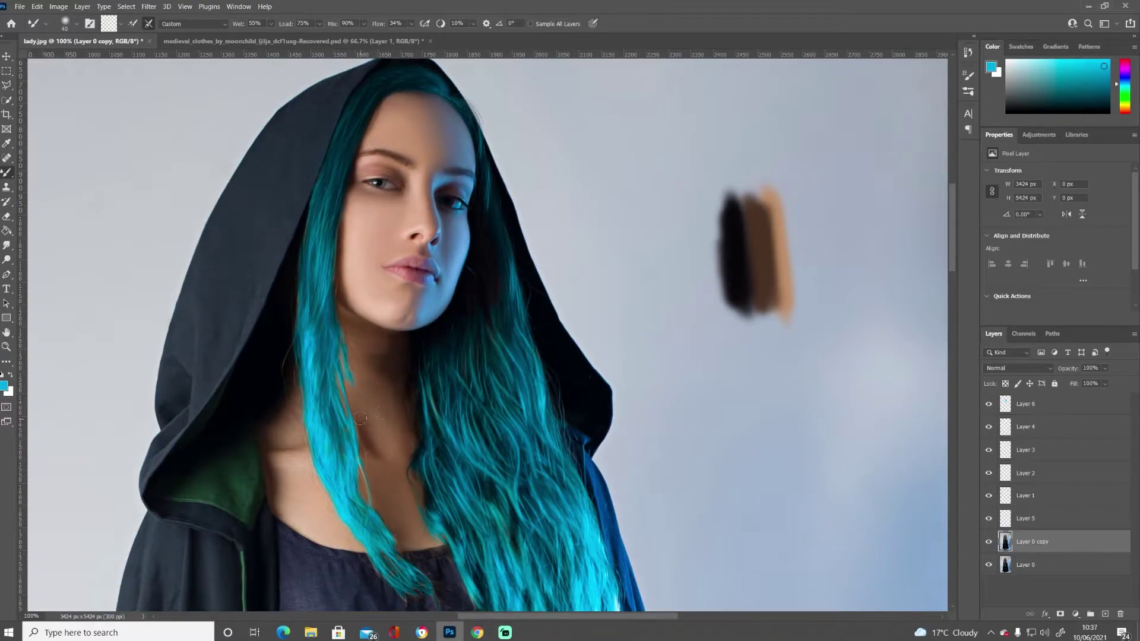
drag(411, 24, 403, 38)
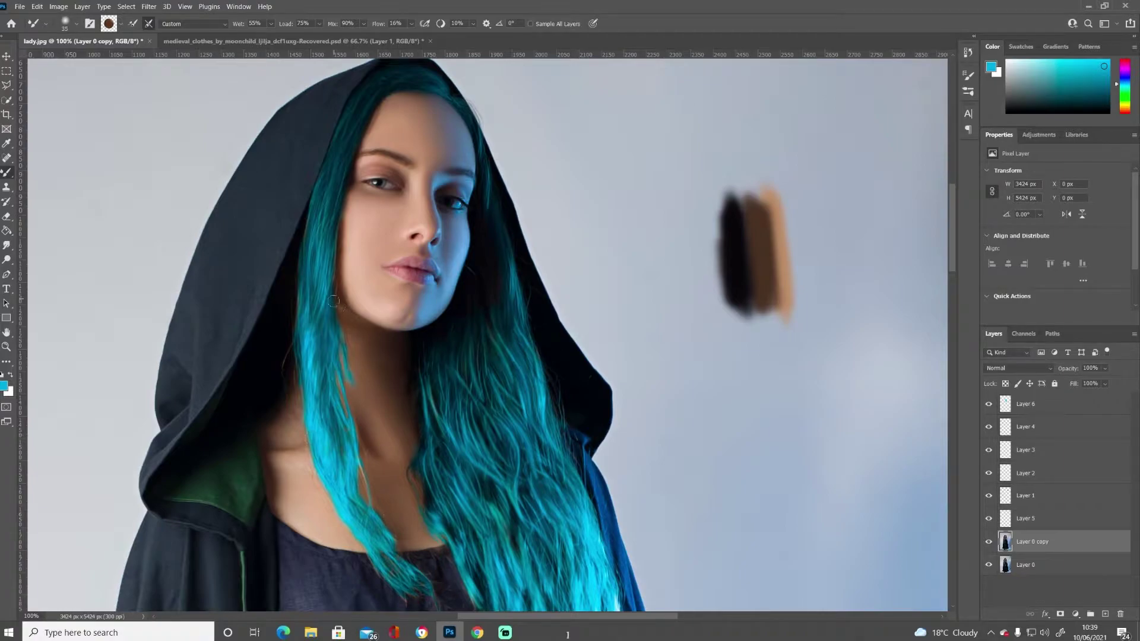
alt+click(279, 440)
drag(317, 511, 303, 506)
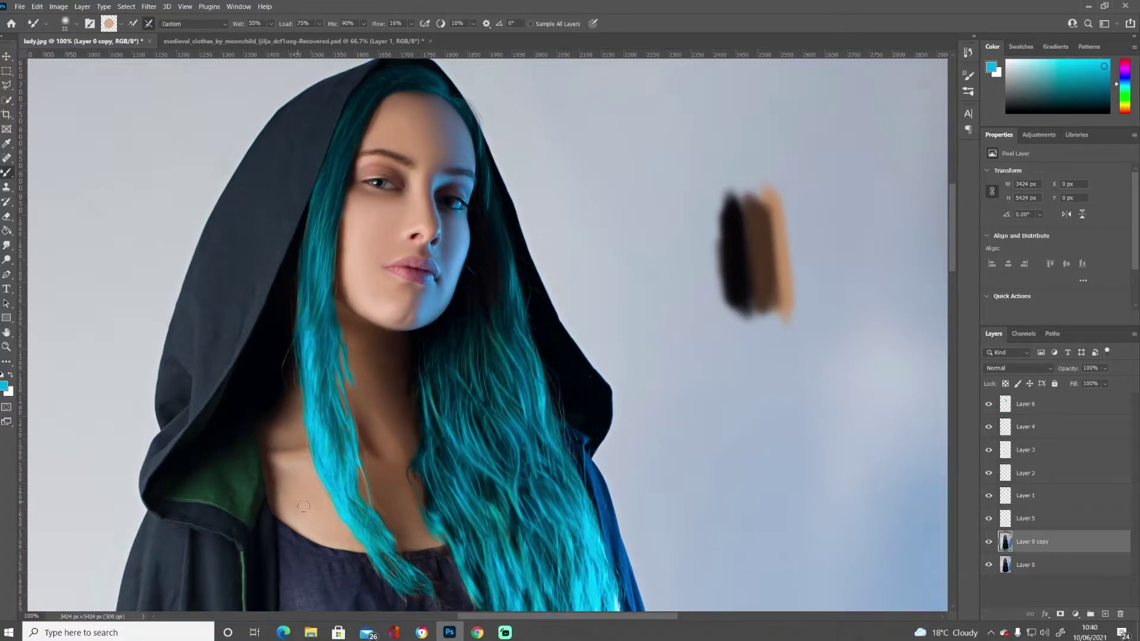
Duplicate the retouched portrait layer, add a mask, sample the chest tone and zoom toward the hood.
key(ctrl+j)
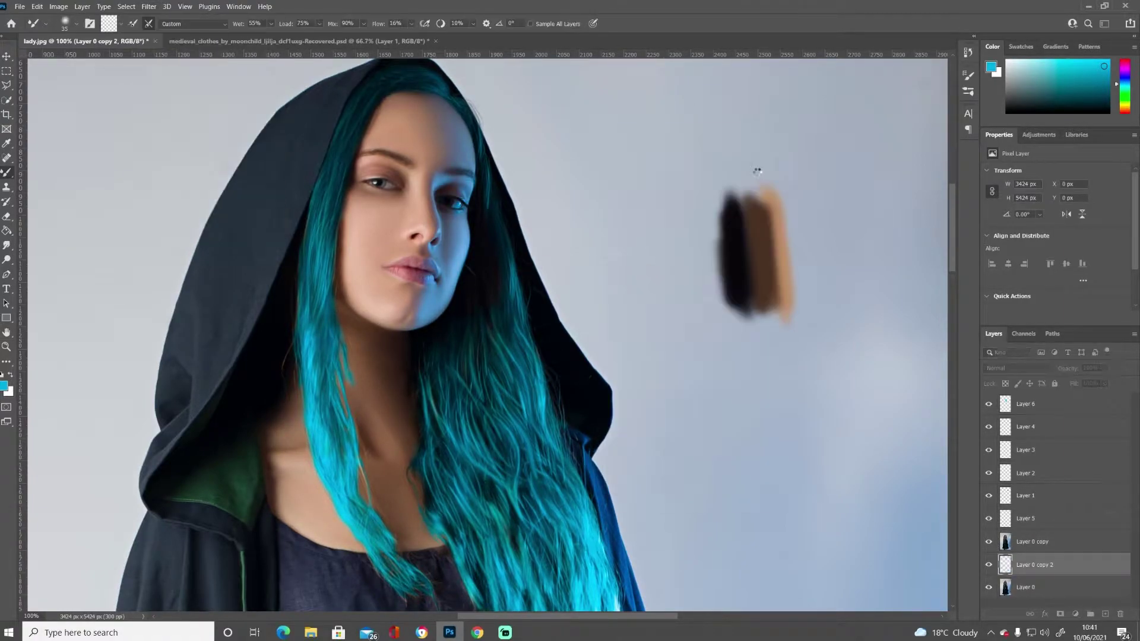
click(1060, 614)
key(b)
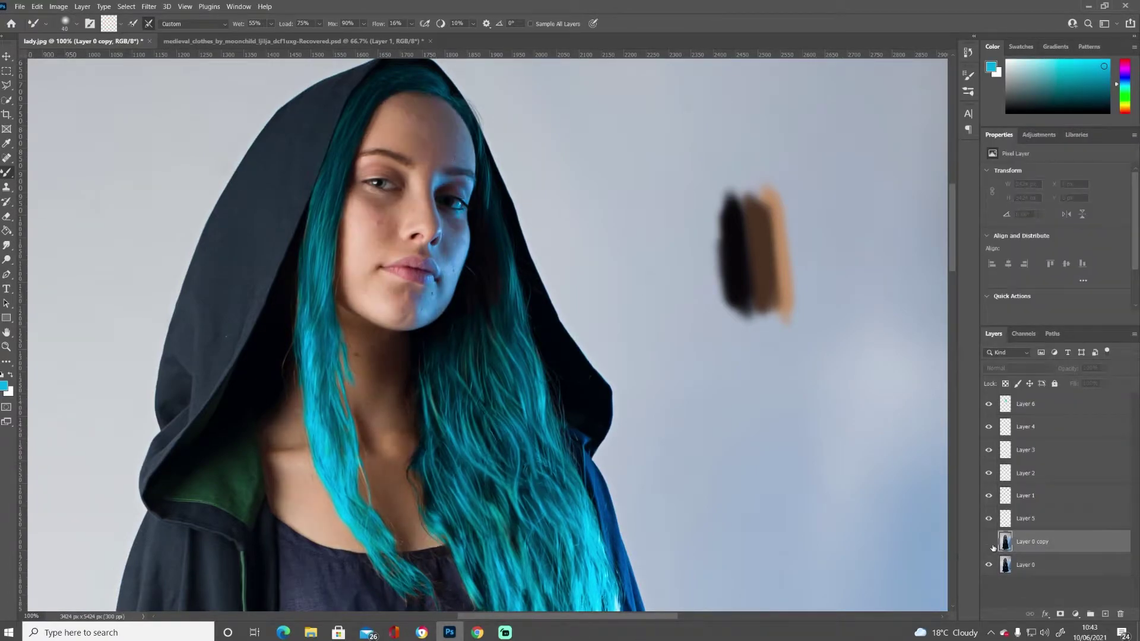
alt+click(369, 436)
key(bracketleft)
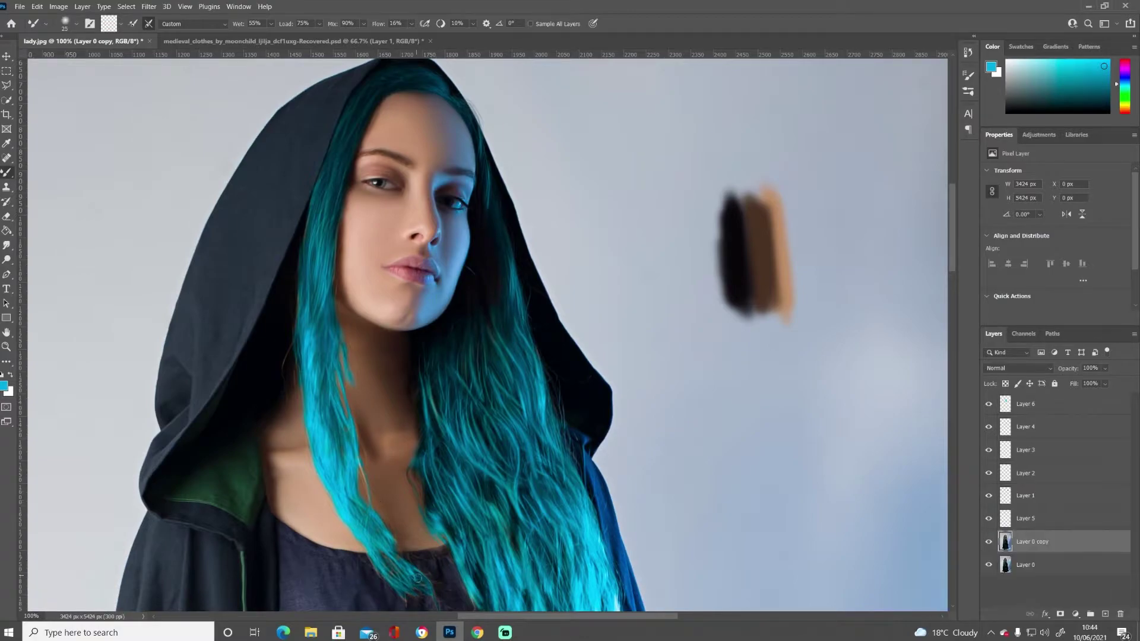
key(ctrl+minus)
key(bracketleft)
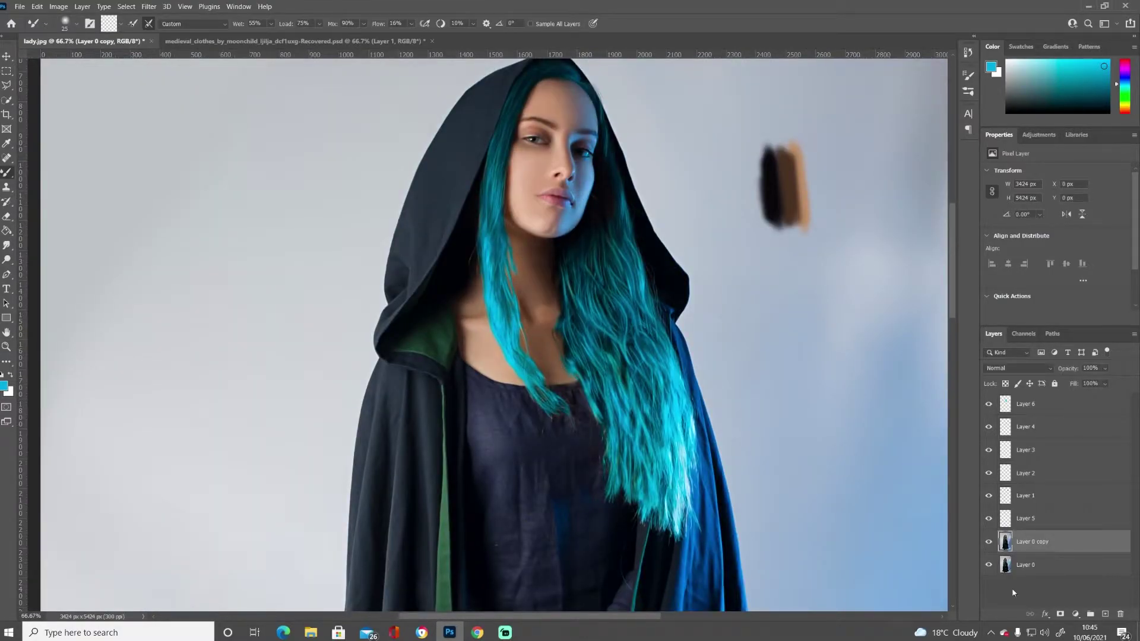
key(ctrl+plus)
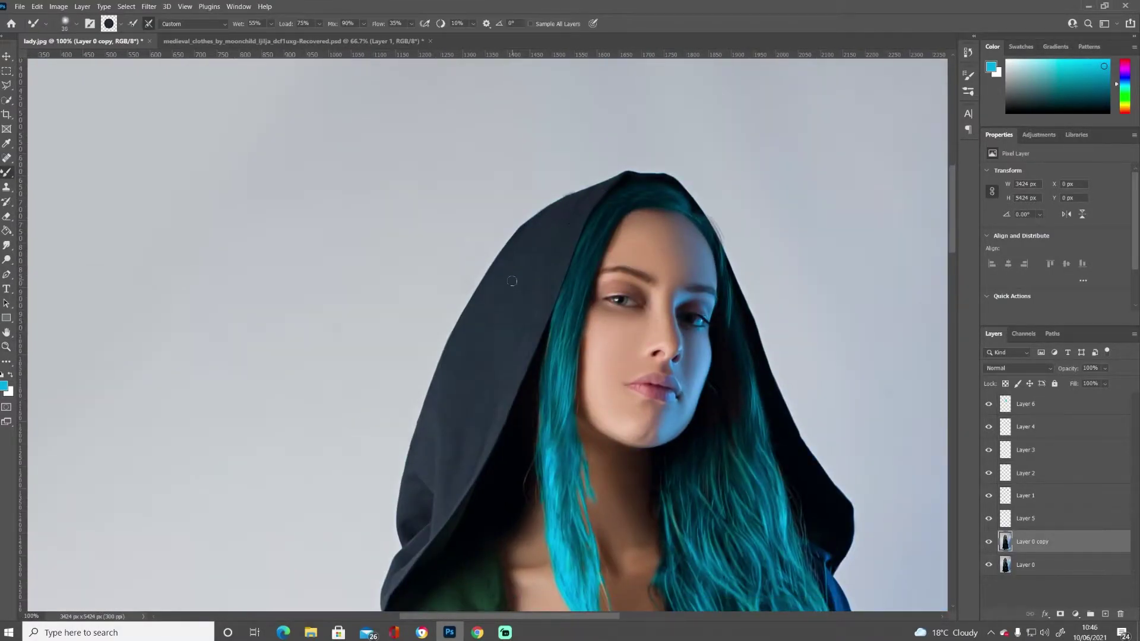
Sample the dark hood colour and bring the shoulders and dress into view.
key(bracketleft)
alt+click(452, 453)
mouse_move(408, 477)
mouse_down()
mouse_move(382, 320)
mouse_move(375, 342)
mouse_up()
key(bracketright)
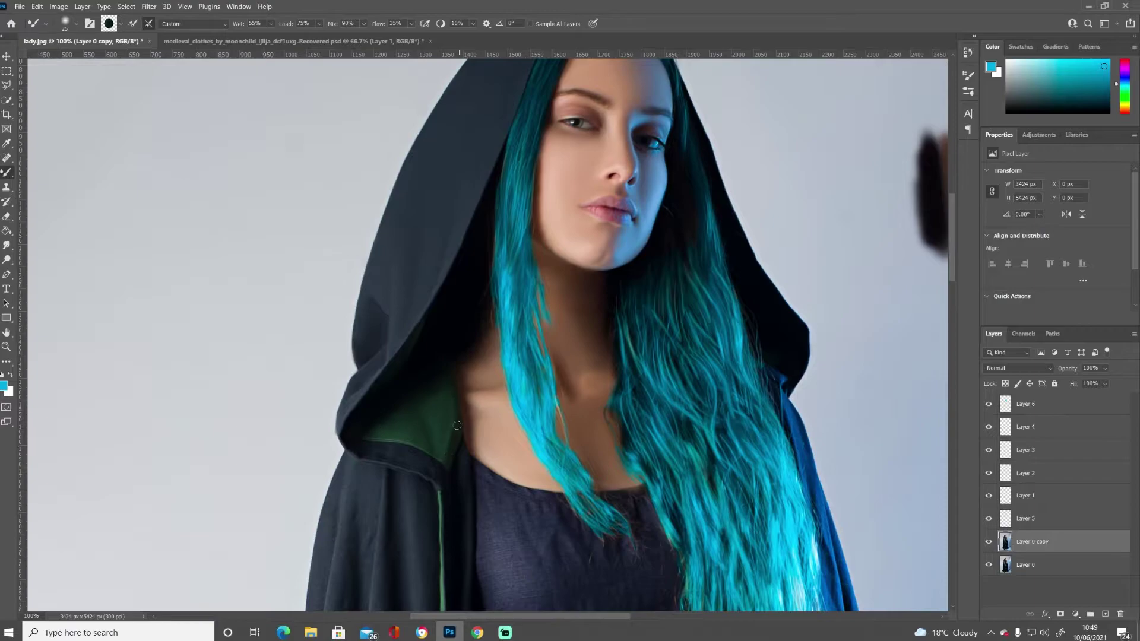
drag(464, 477, 412, 269)
key(bracketleft)
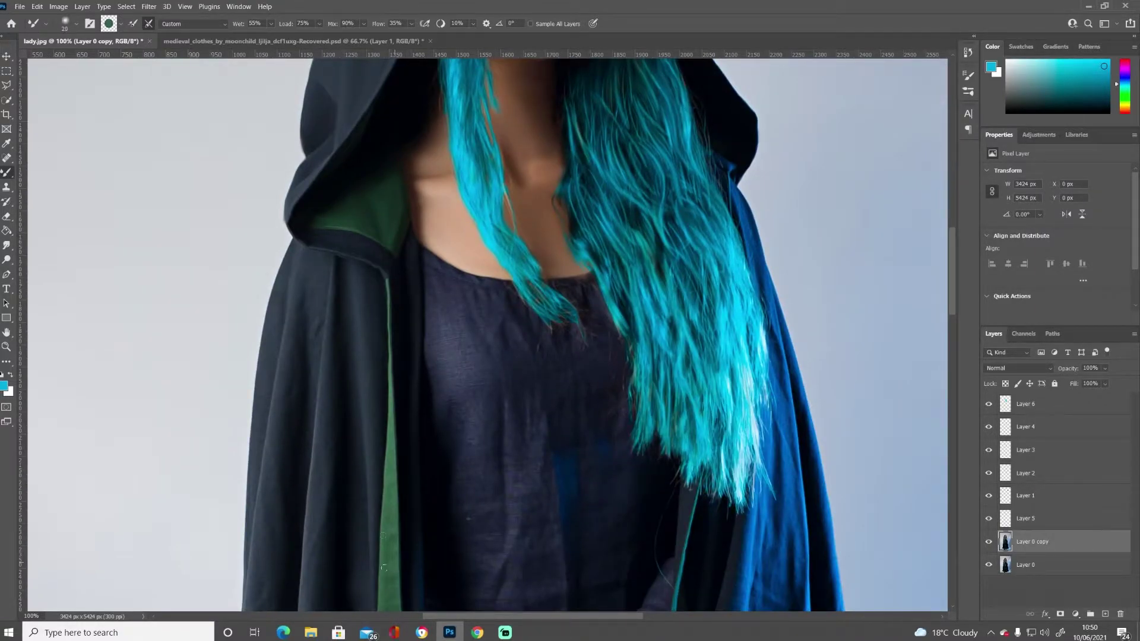
key(bracketright)
key(bracketright)
key(bracketright)
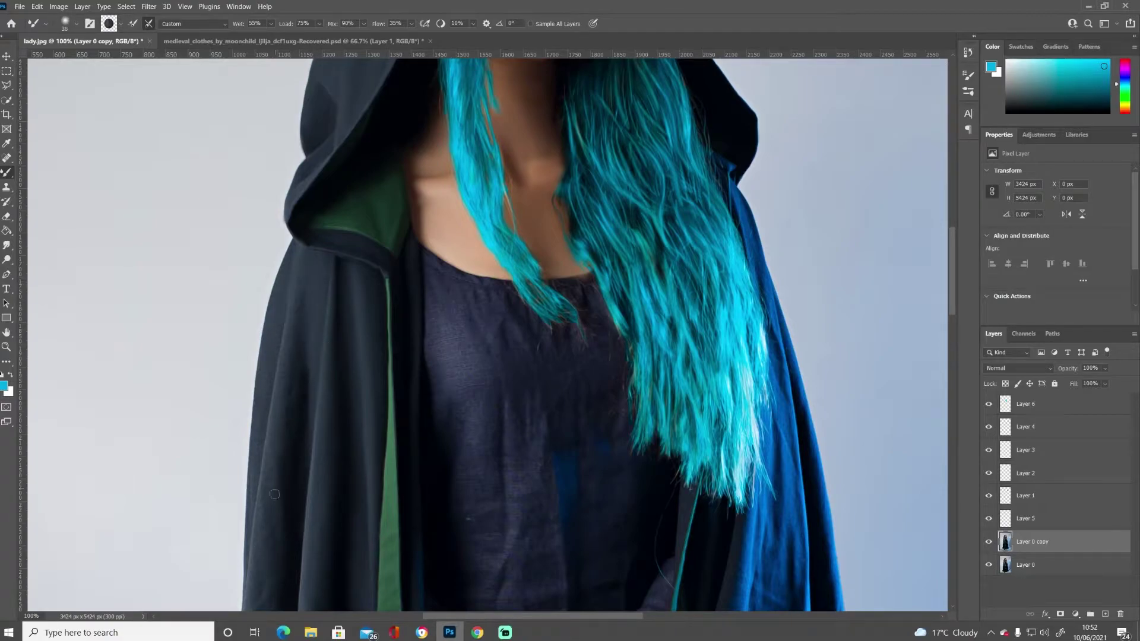
key(bracketleft)
key(bracketleft)
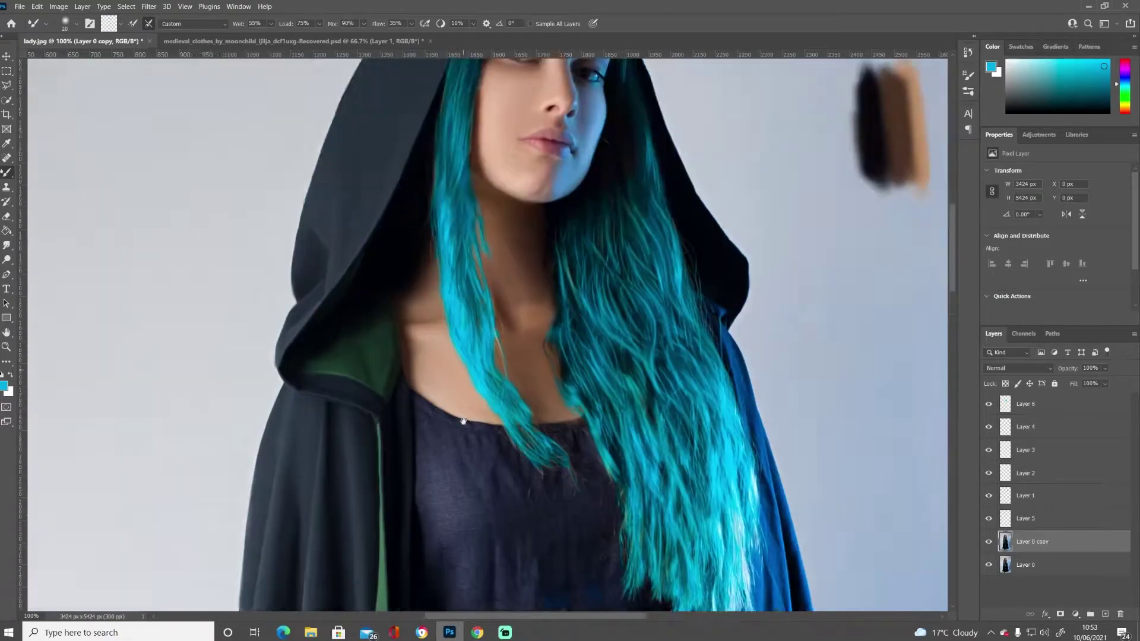
drag(464, 438, 405, 207)
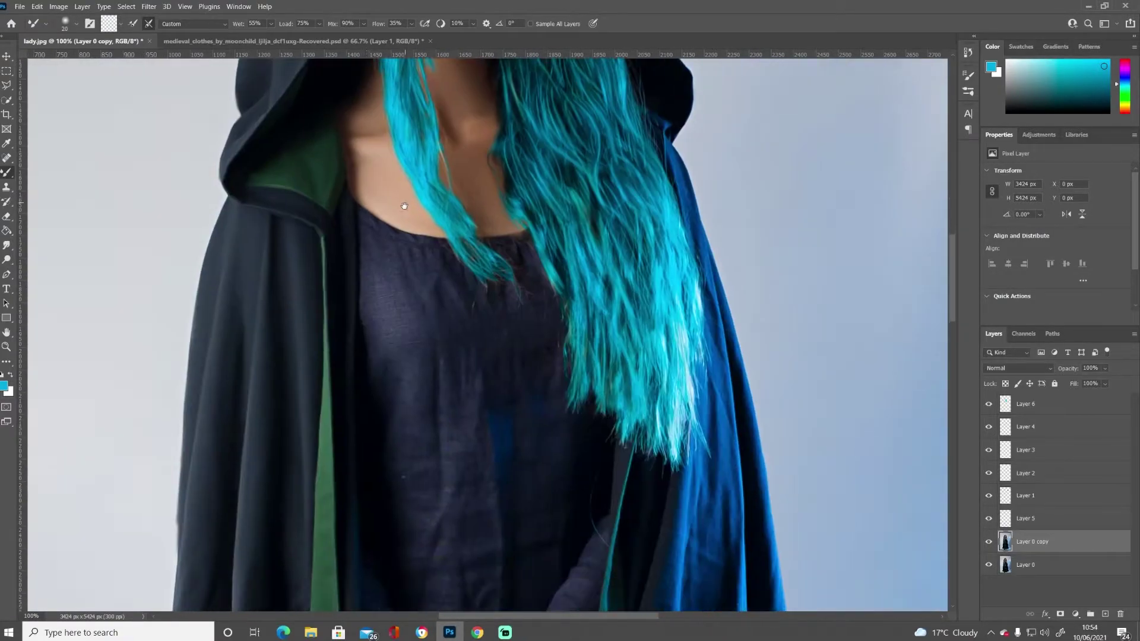
key(bracketright)
key(bracketright)
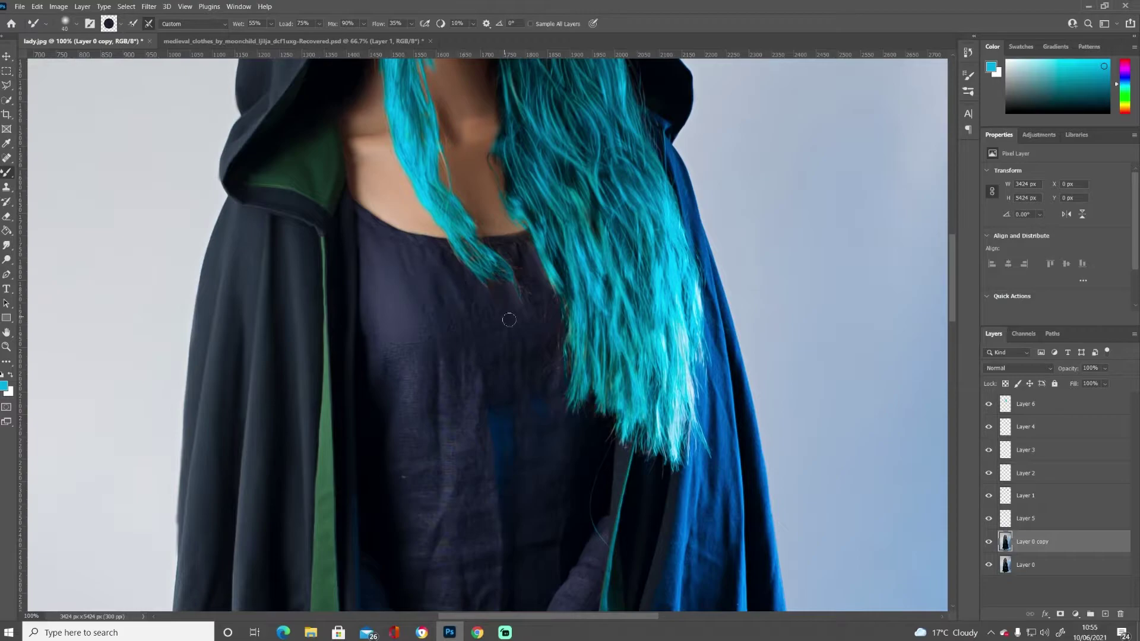
Smooth the blue patch and lighter texture on the dark dress, resampling black.
drag(498, 418, 602, 479)
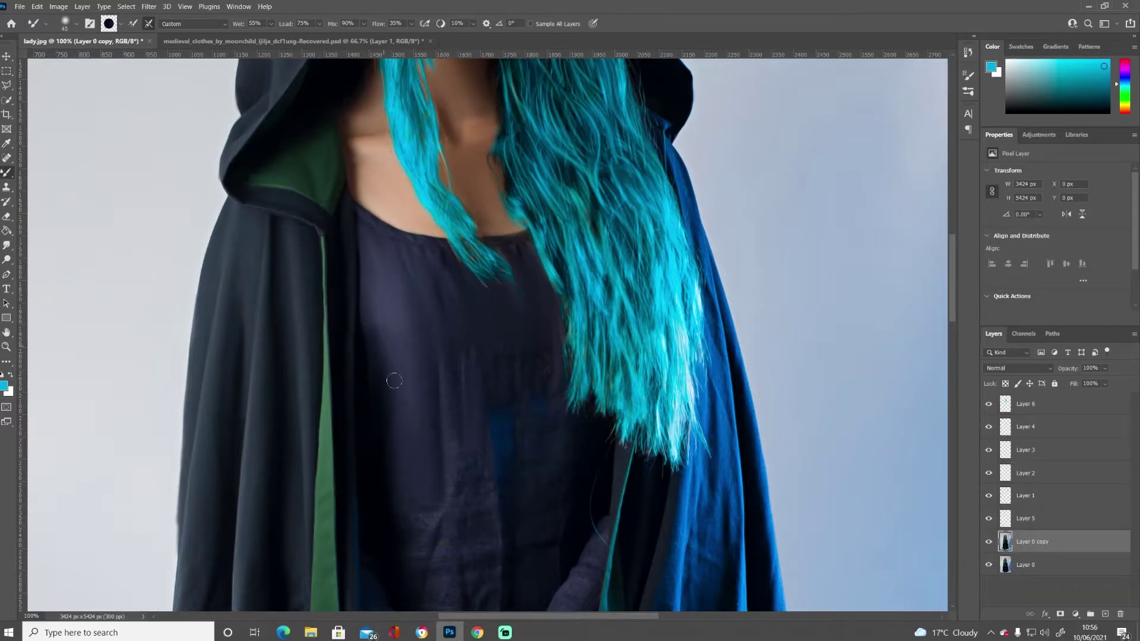
key(bracketleft)
key(bracketleft)
drag(416, 573, 598, 574)
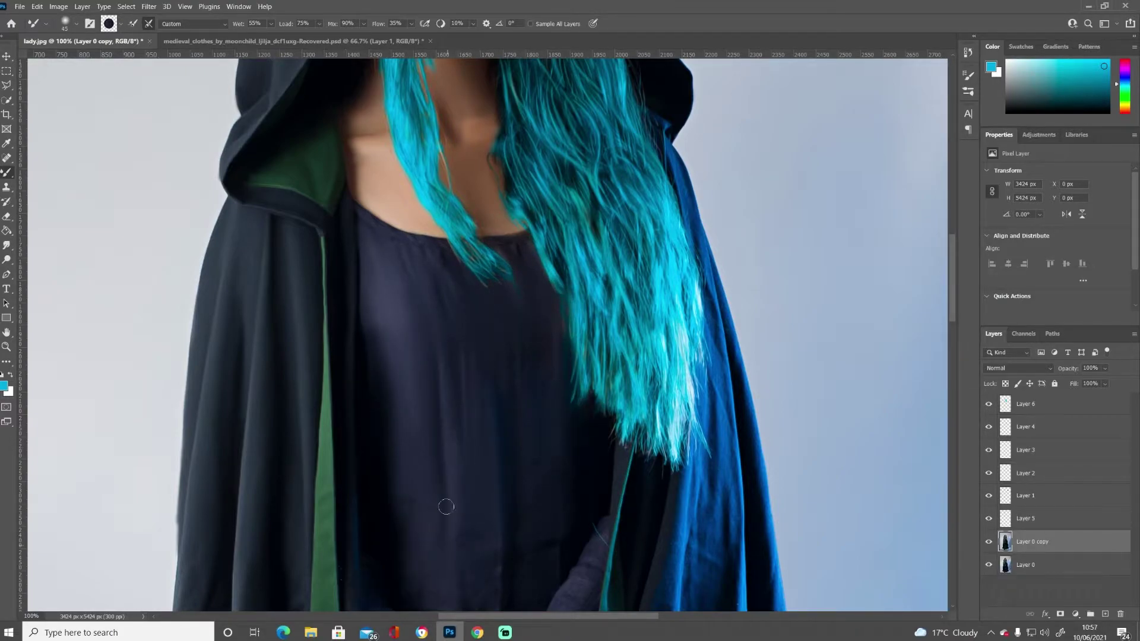
alt+click(564, 587)
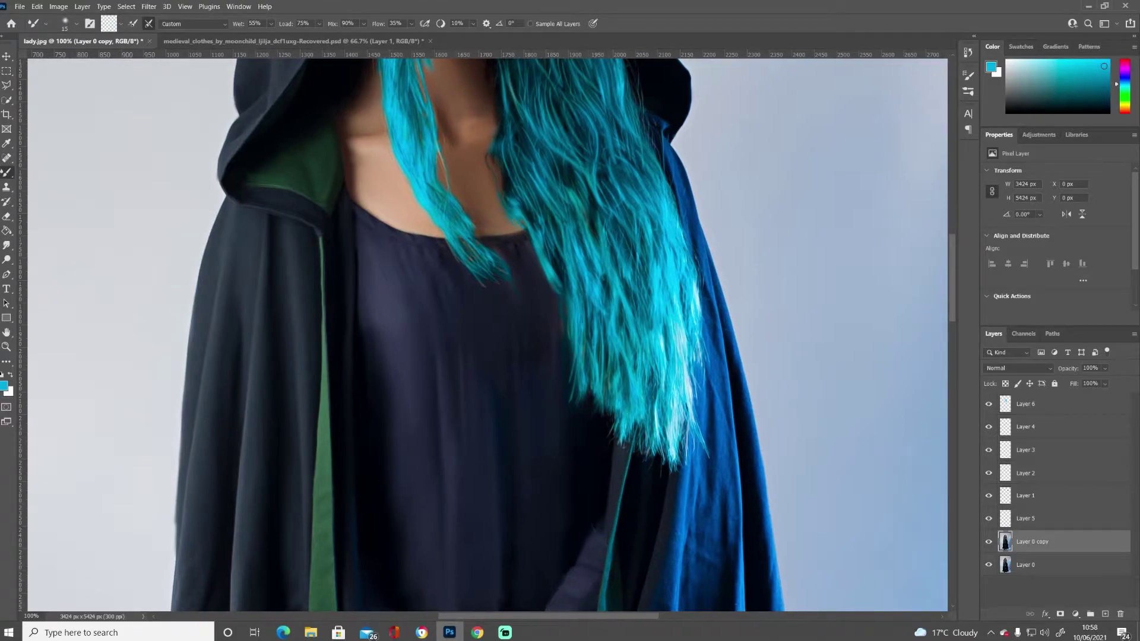
key(bracketleft)
key(bracketright)
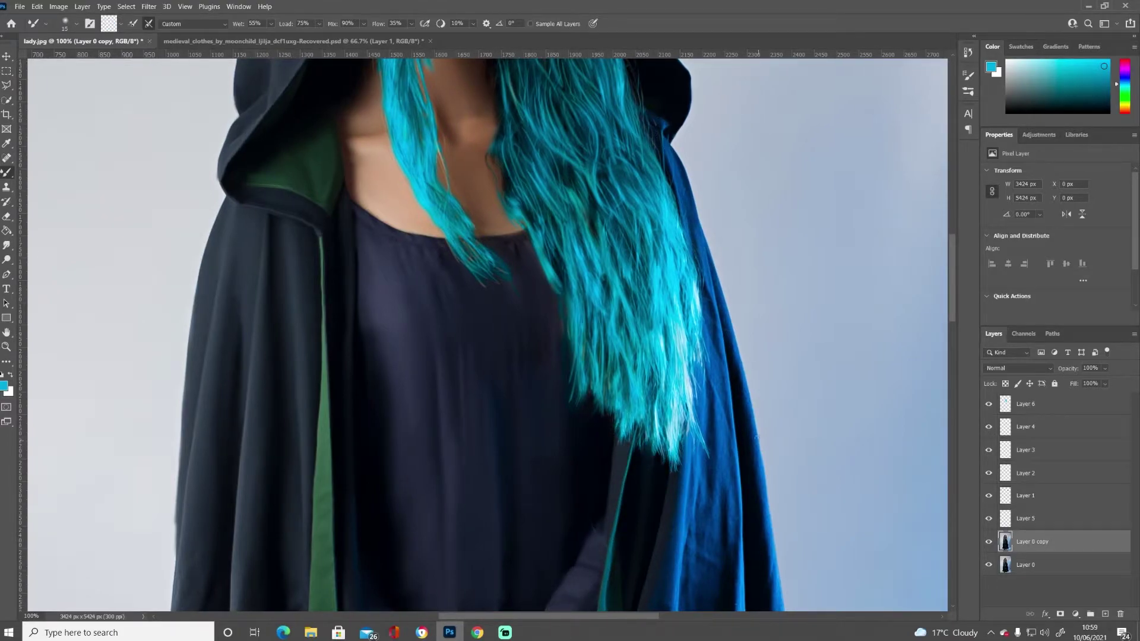
Bring the cloak's left side into view, dismiss the pop-up, and fit the image.
drag(620, 617, 631, 616)
click(666, 355)
key(bracketright)
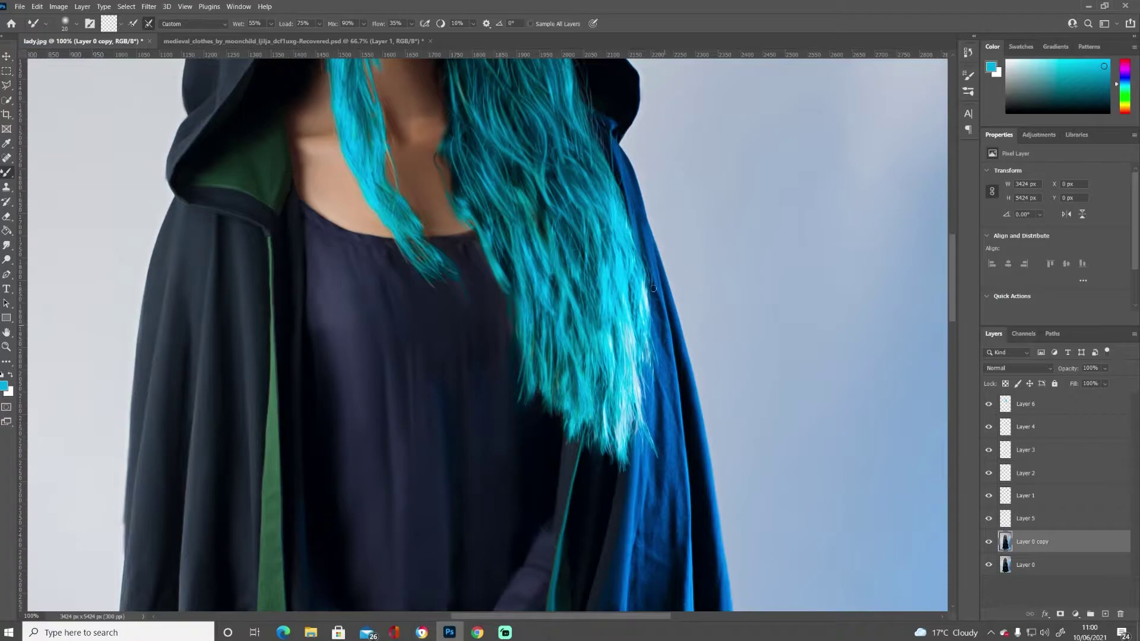
key(bracketleft)
key(bracketleft)
key(bracketright)
Zoom to full size and blend the dark cloak colour over the sleeve.
key(ctrl+0)
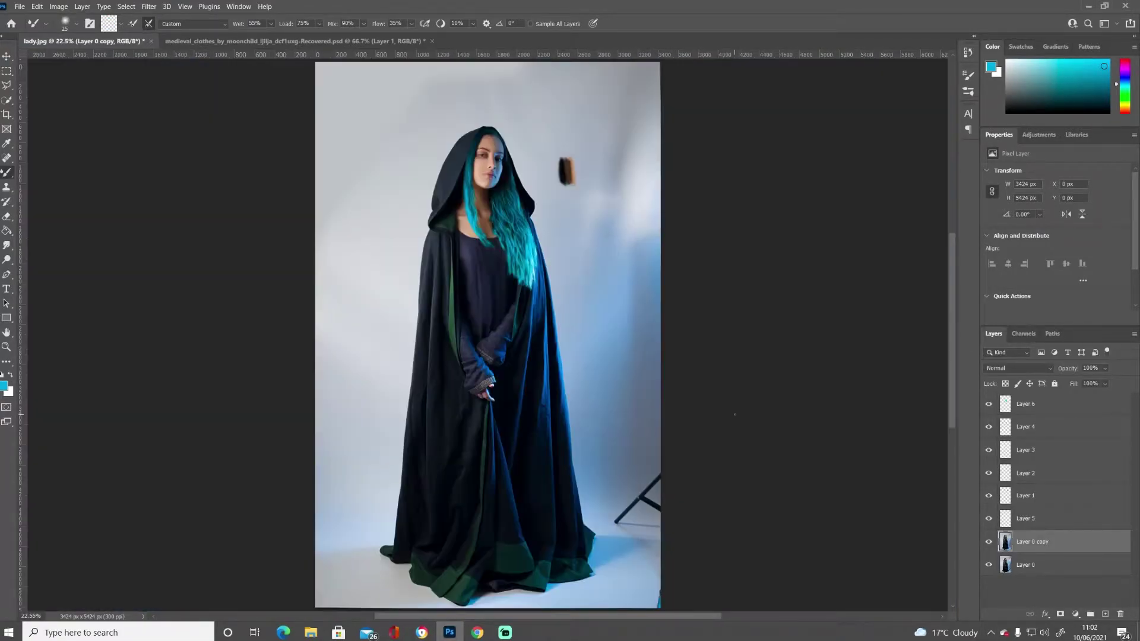
key(ctrl+1)
key(bracketright)
key(bracketright)
key(bracketright)
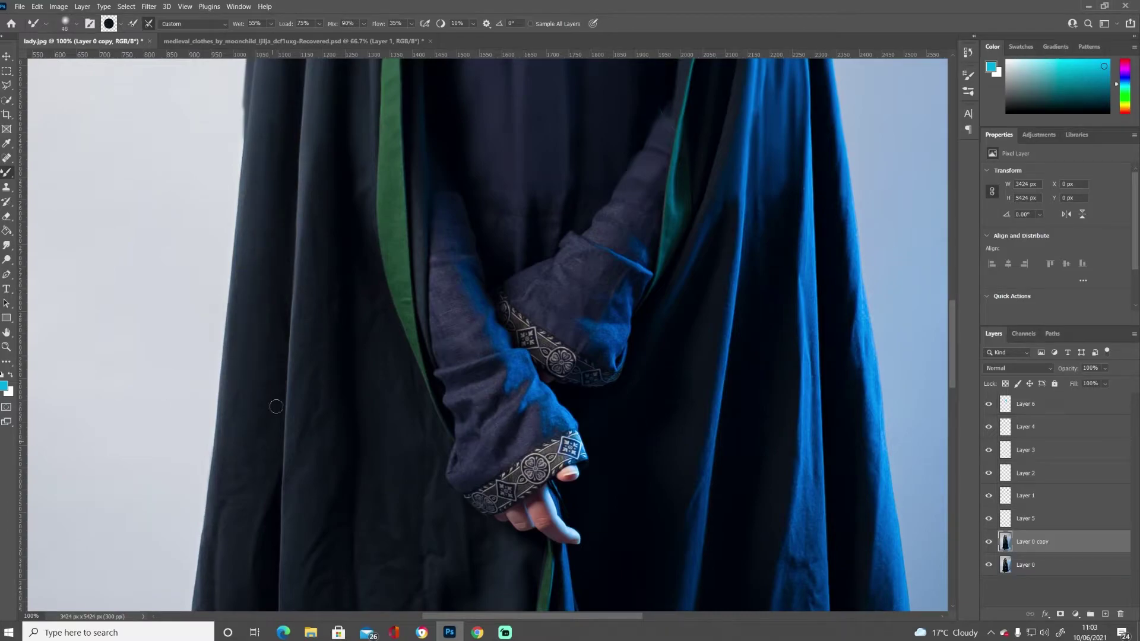
alt+click(395, 462)
key(bracketleft)
key(bracketleft)
key(bracketleft)
key(bracketright)
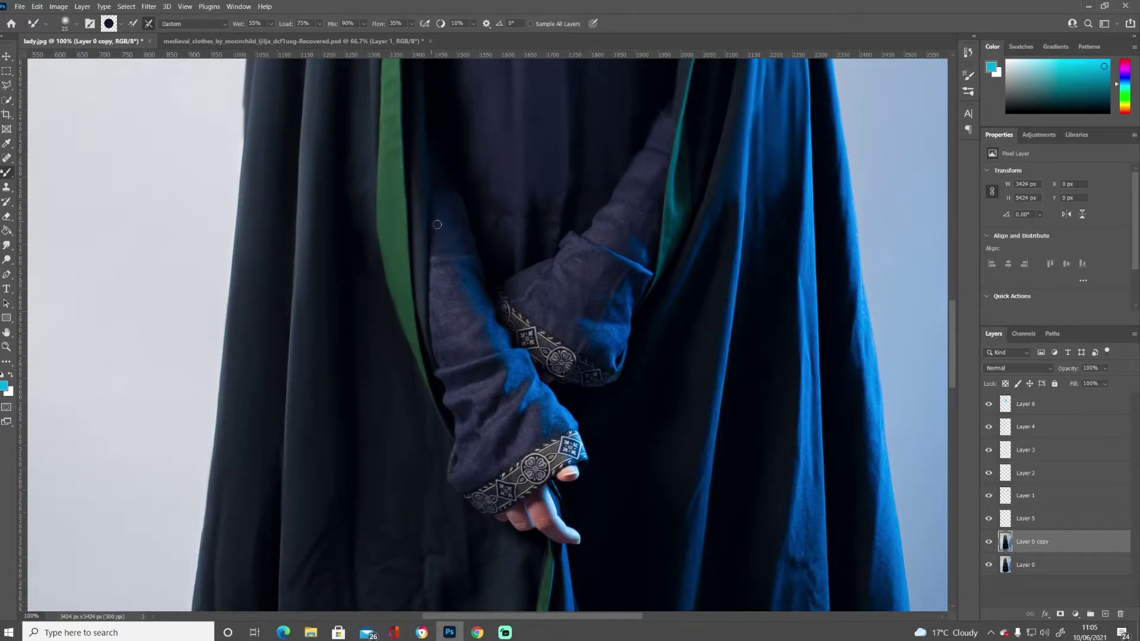
drag(462, 196, 469, 324)
Smooth the bright blue lower sleeve, the upper sleeve texture and the cloak's teal stripe.
key(bracketleft)
alt+click(517, 367)
drag(516, 367, 508, 443)
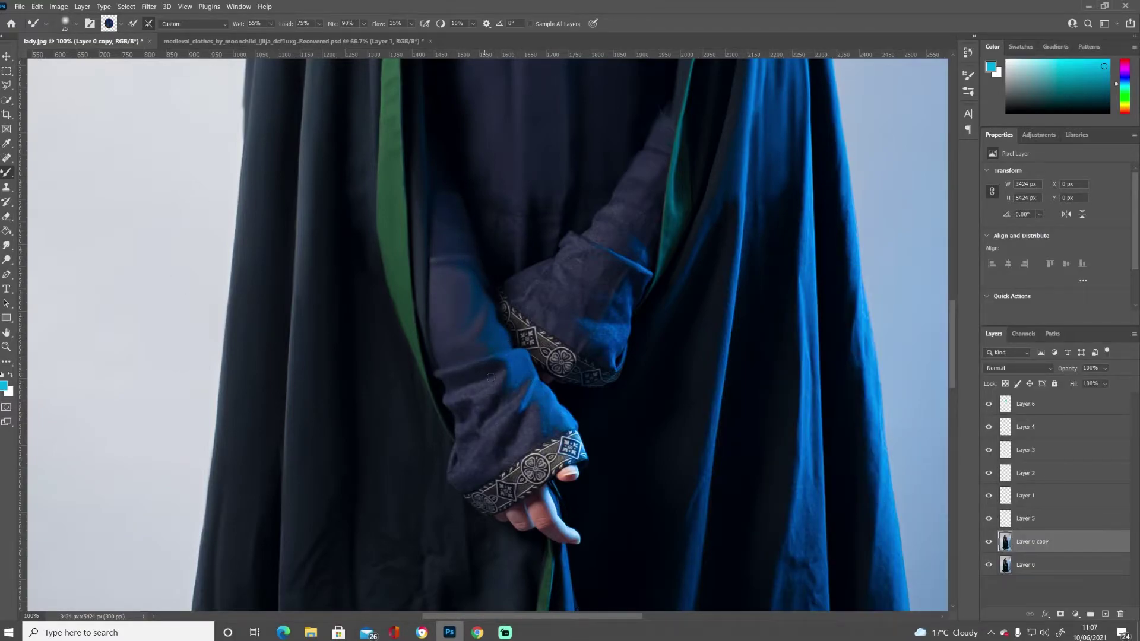
key(bracketright)
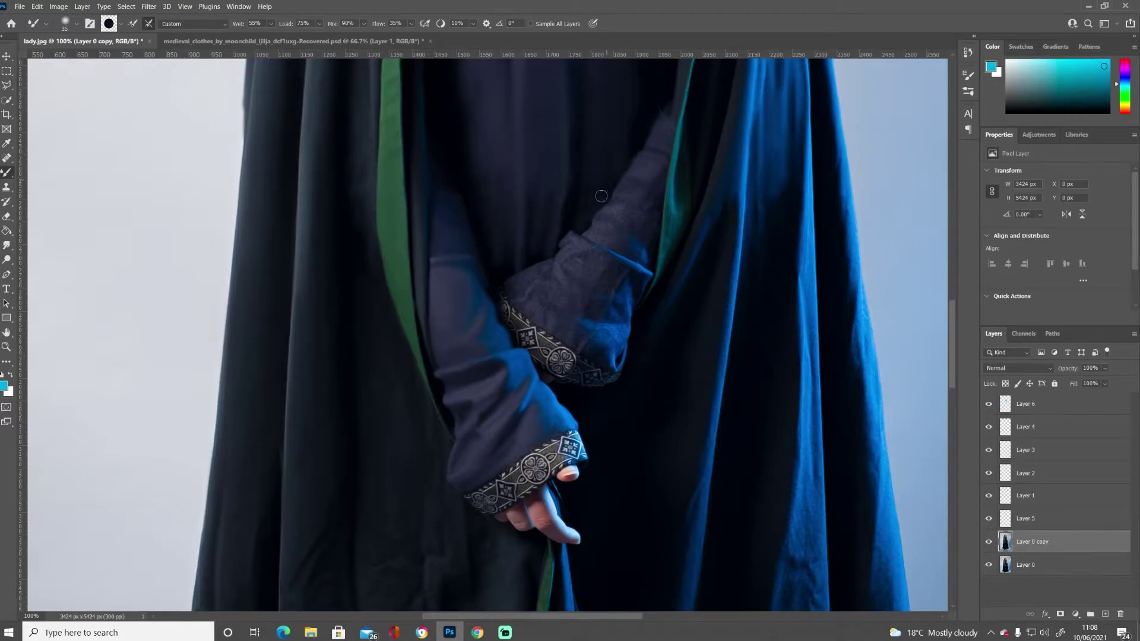
drag(601, 196, 599, 242)
drag(674, 214, 684, 151)
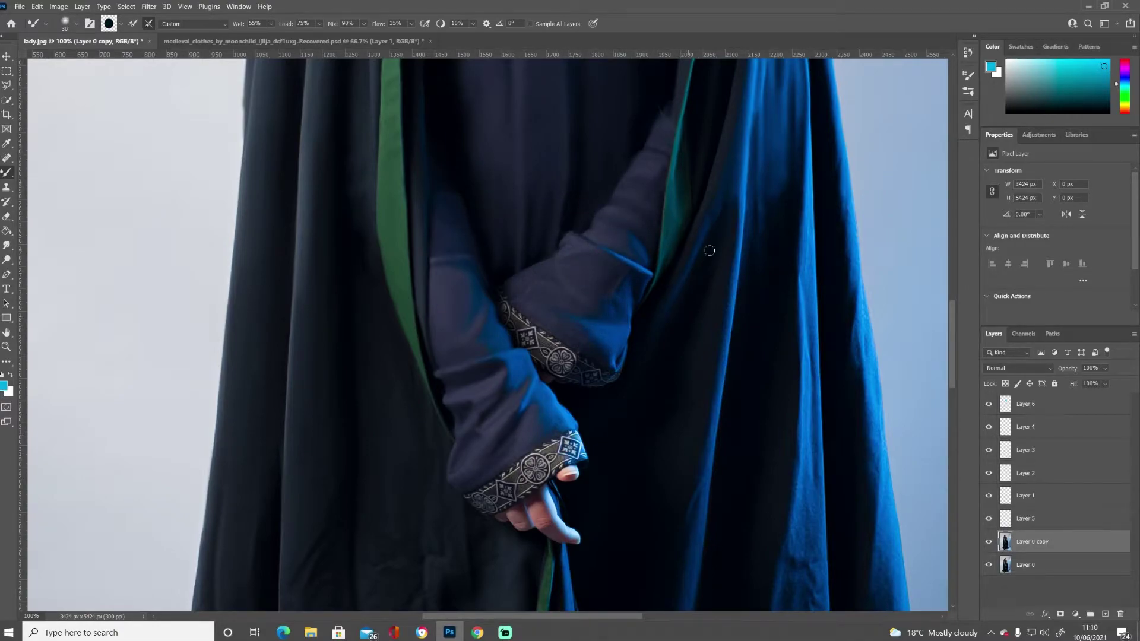
Position the grouped GIRL cut-out inside the dungeon corridor.
scroll(600, 528, right, 8)
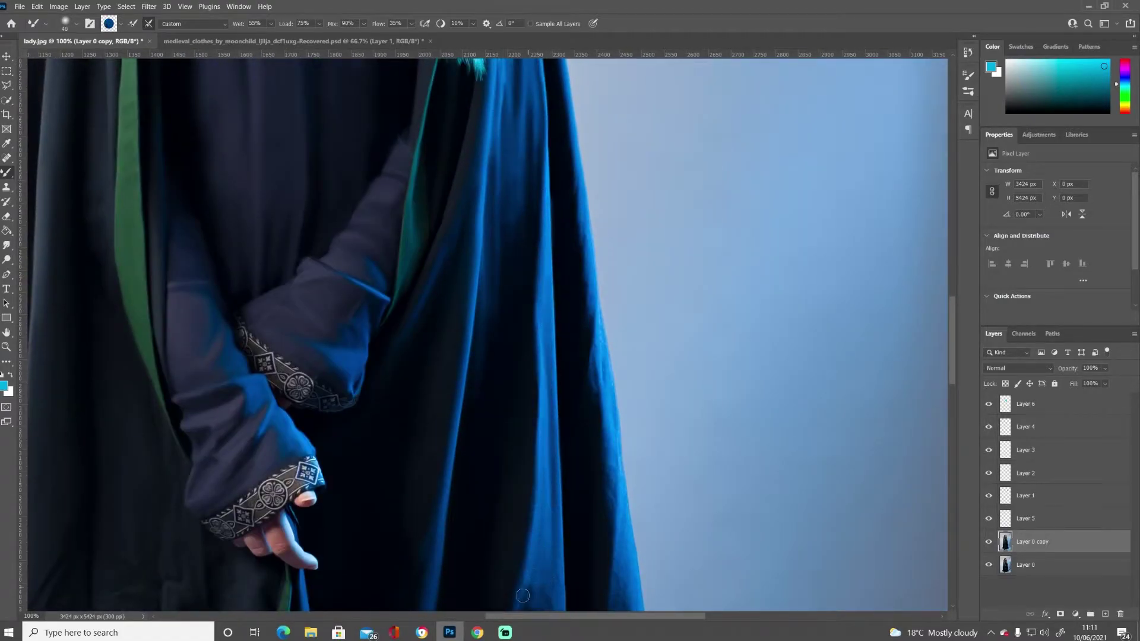
scroll(554, 356, right, 1)
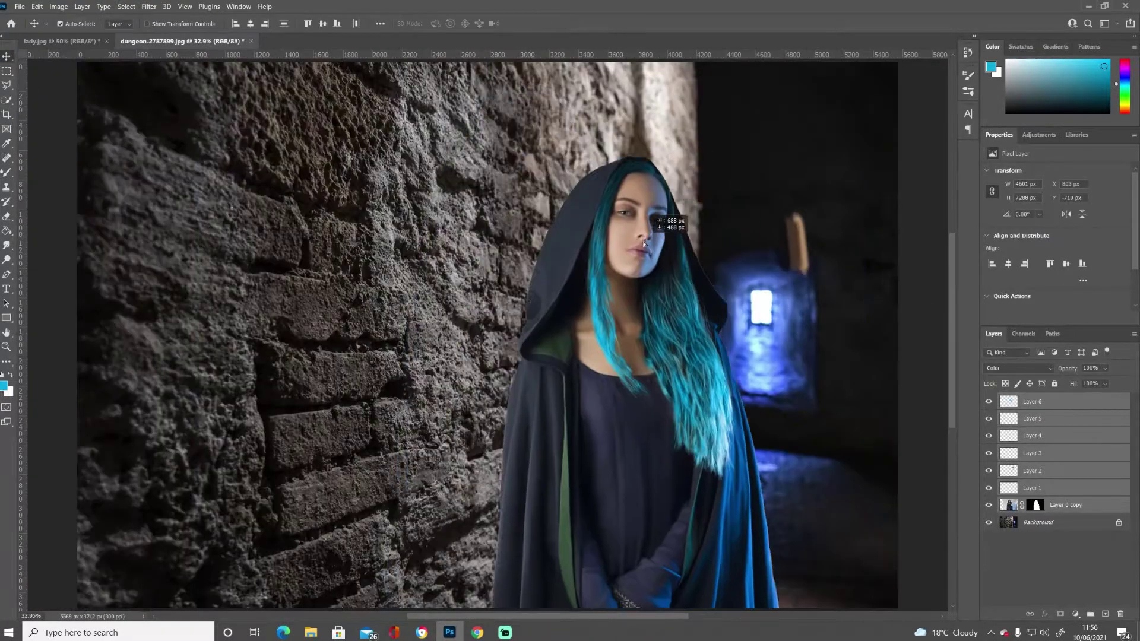
drag(678, 280, 633, 253)
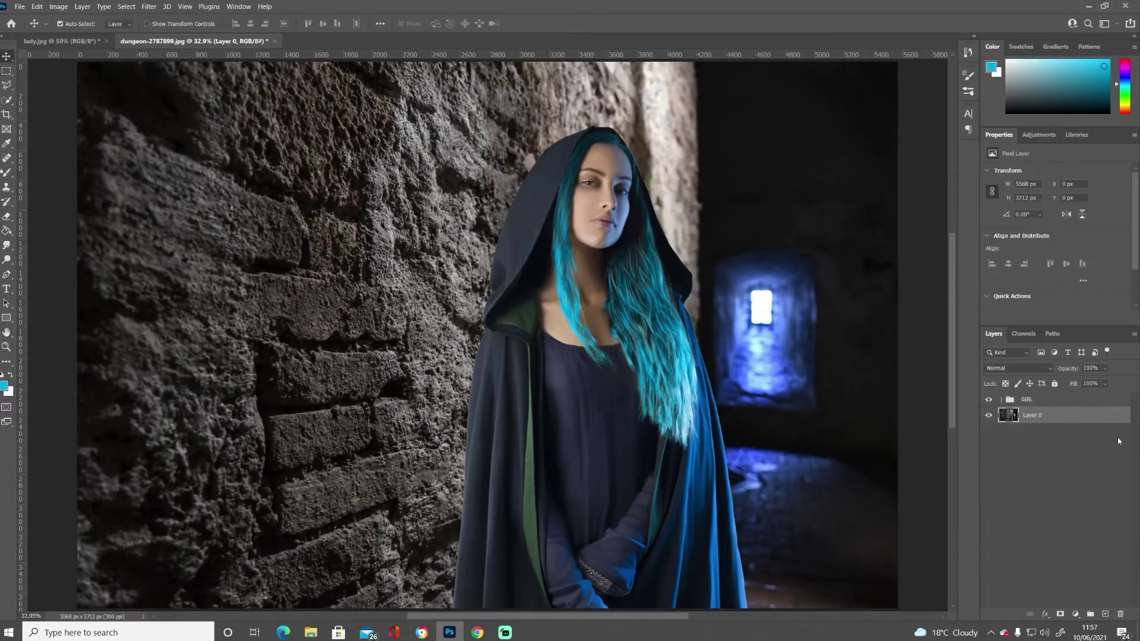
Apply Oil Paint to the dungeon and mask-paint darkening onto the wall around the woman.
click(148, 6)
click(754, 159)
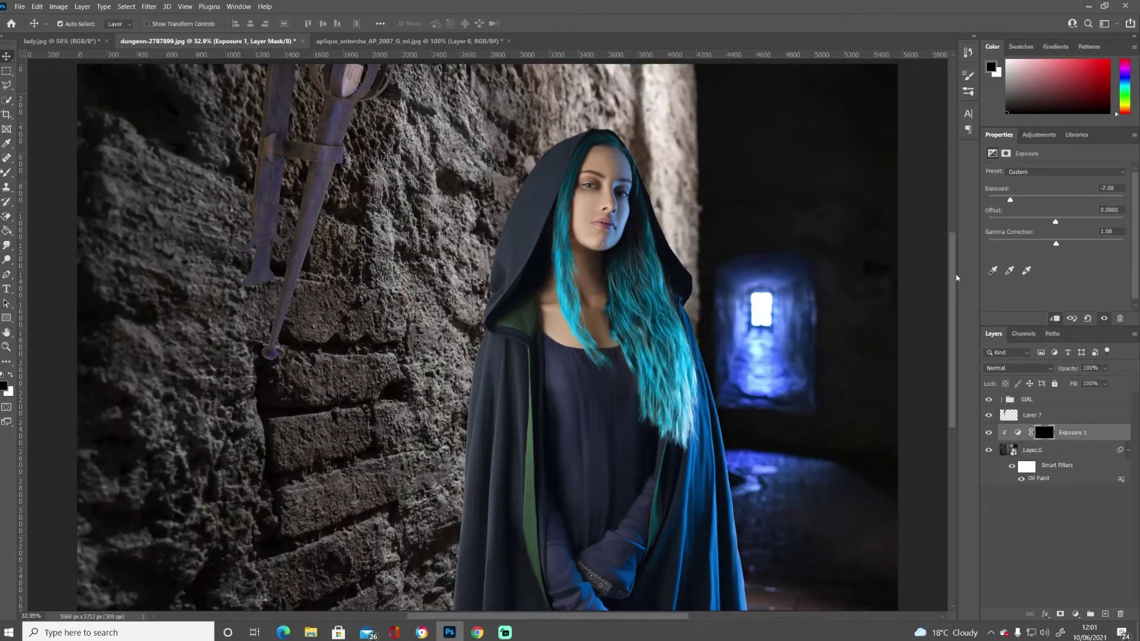
key(b)
key(x)
drag(653, 89, 673, 158)
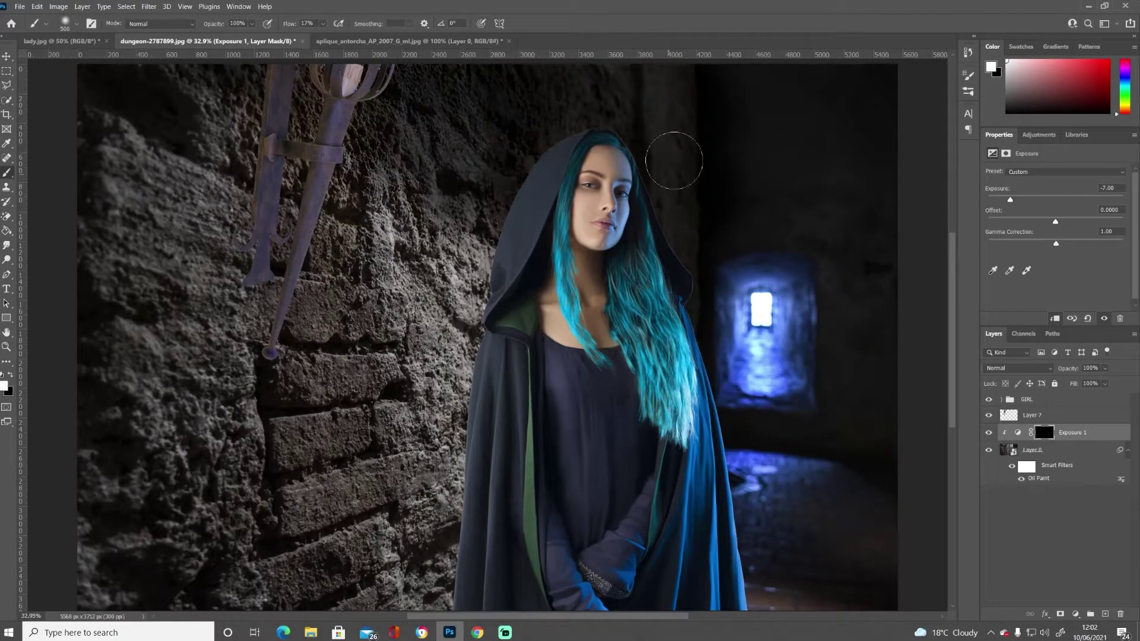
drag(416, 119, 580, 380)
Darken the torch to -0.72 exposure, then scale, rotate and move it higher on the wall.
drag(1056, 200, 1050, 202)
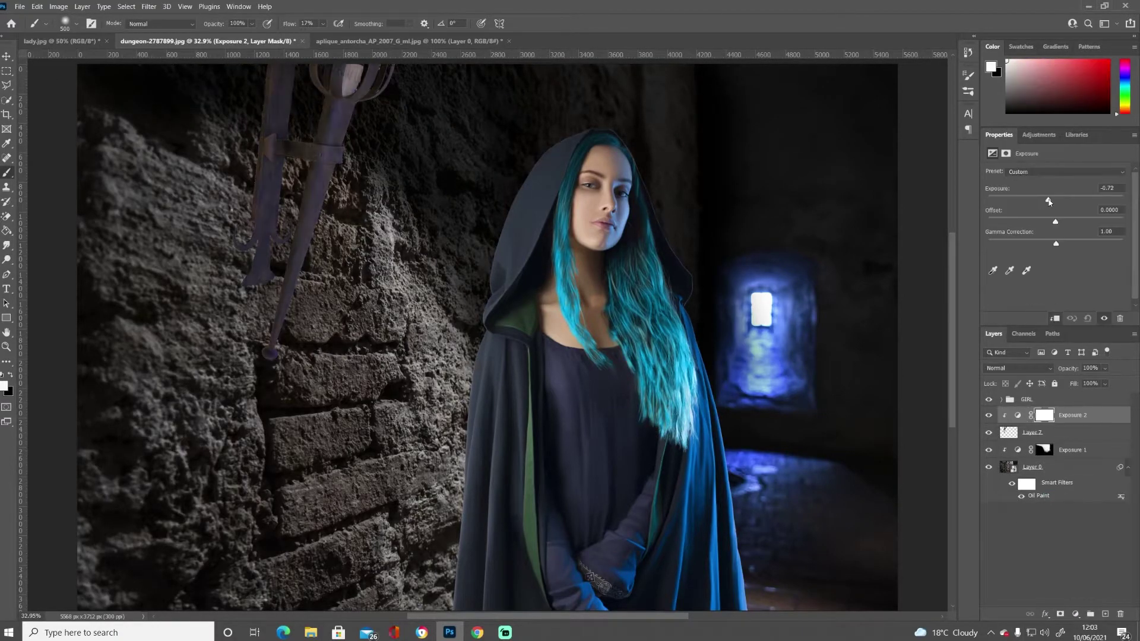
click(1081, 435)
key(ctrl+t)
drag(309, 208, 285, 196)
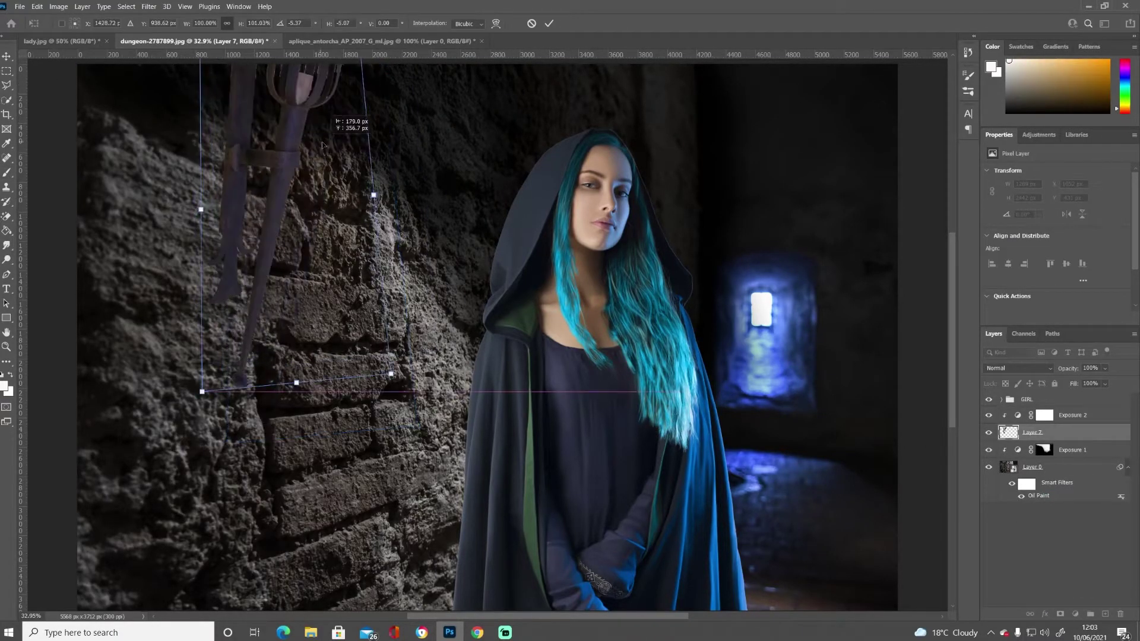
key(Return)
key(ctrl+t)
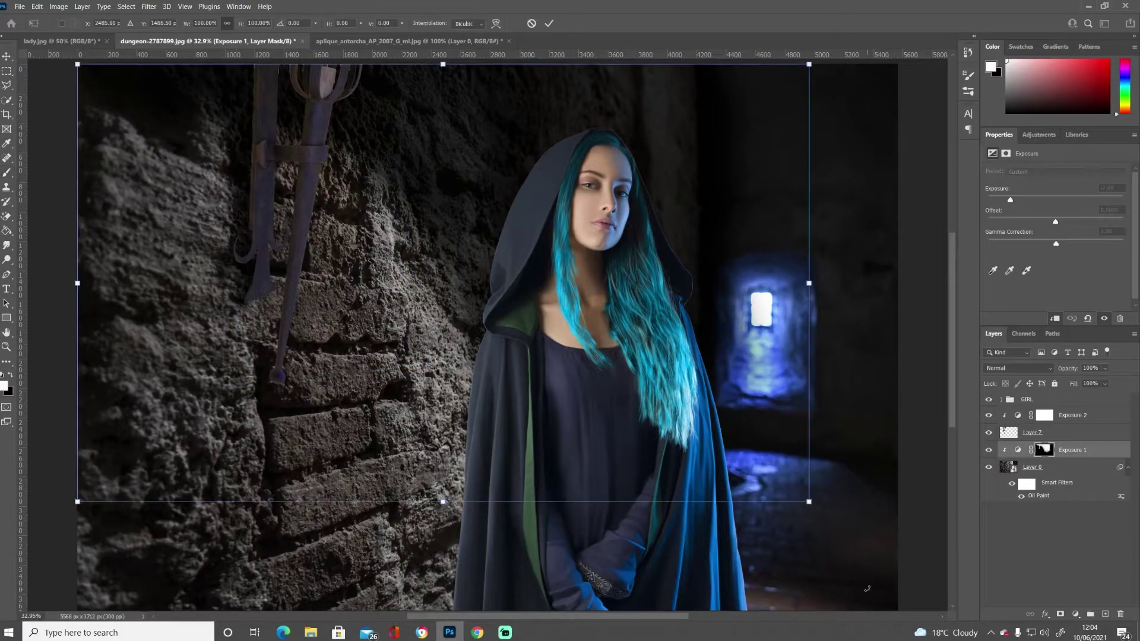
click(1033, 433)
key(ctrl+t)
drag(374, 86, 361, 98)
drag(297, 267, 297, 184)
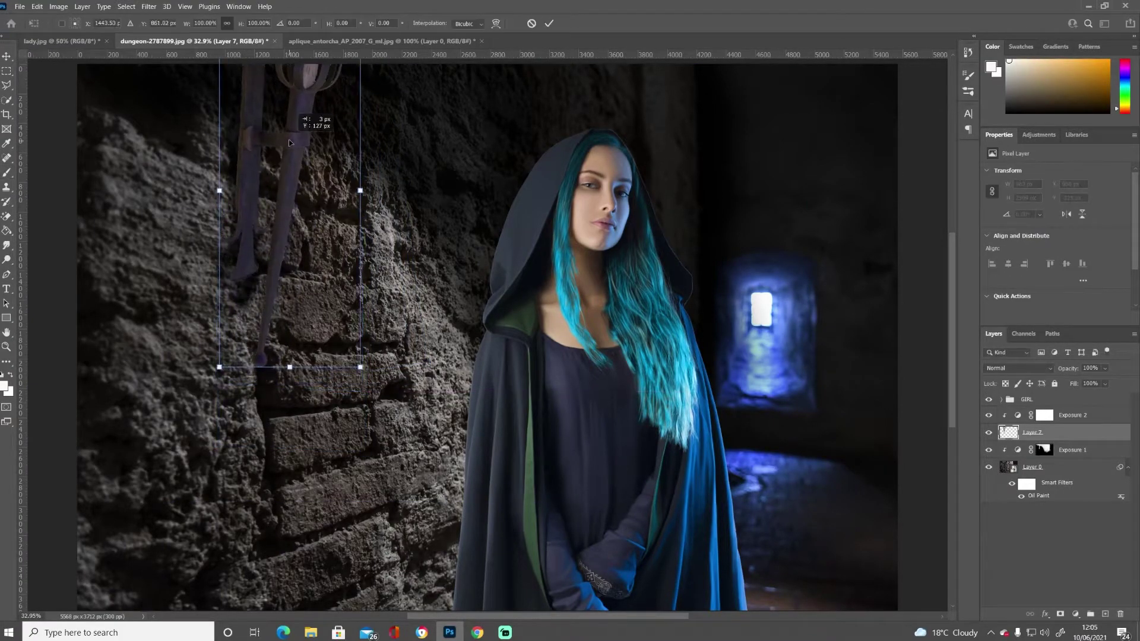
key(Return)
Refine the wall-darkening mask around the torch and add a cyan-shifted Color Balance.
click(1044, 449)
key(b)
drag(237, 297, 274, 90)
click(1044, 415)
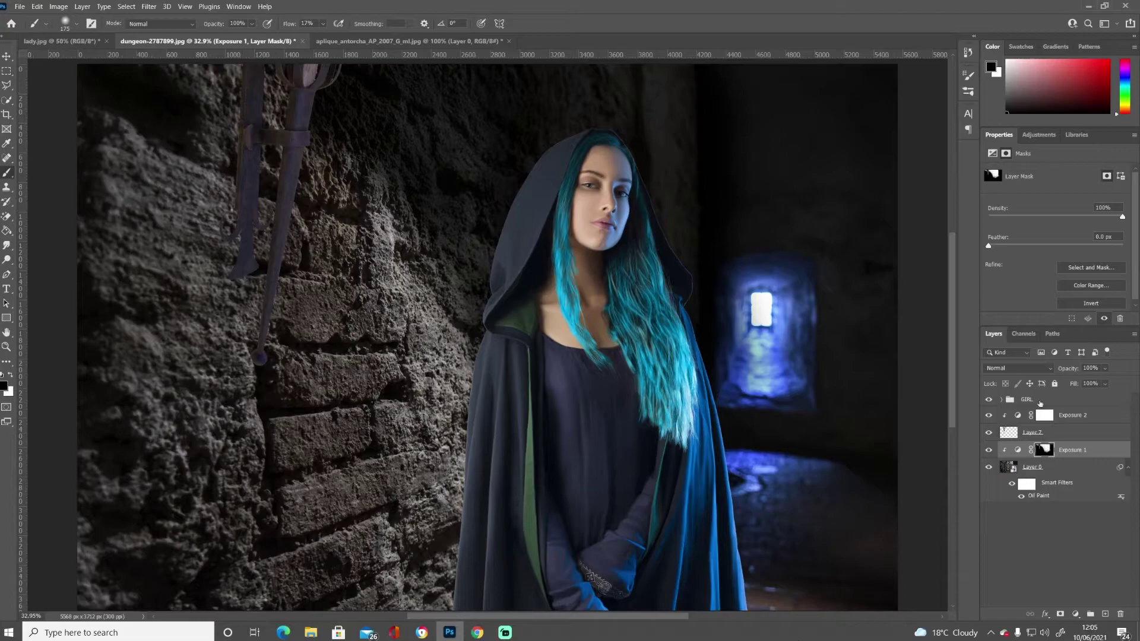
drag(1041, 195, 1035, 194)
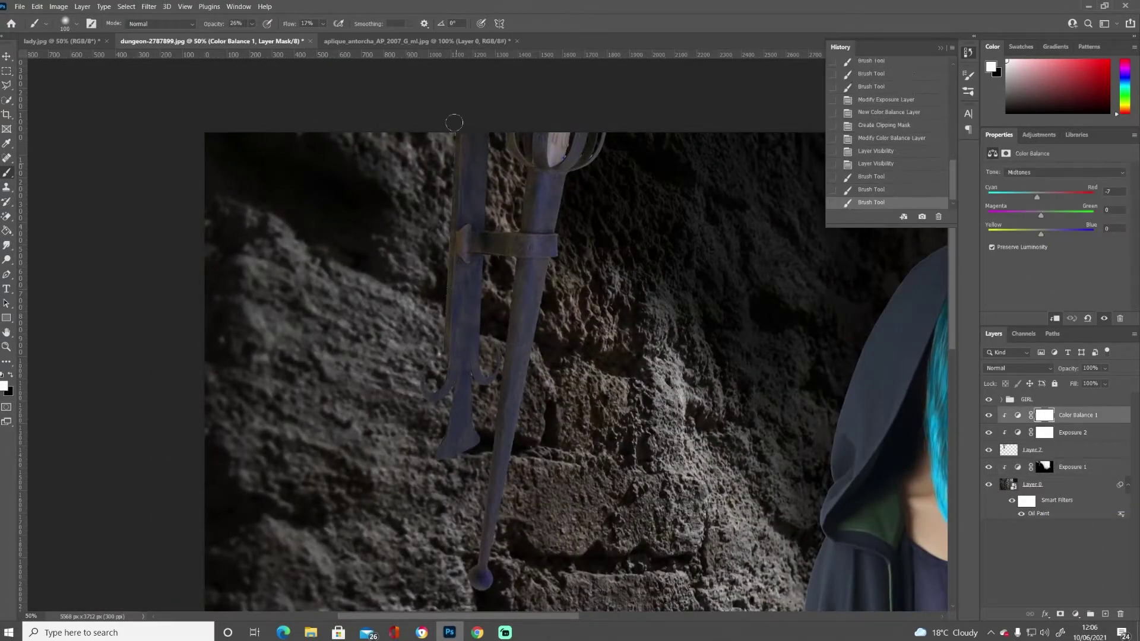
Darken the wall along the bracket edge, then rotate, scale and skew the new torch into place.
drag(458, 218, 450, 125)
key(ctrl+plus)
key(ctrl+plus)
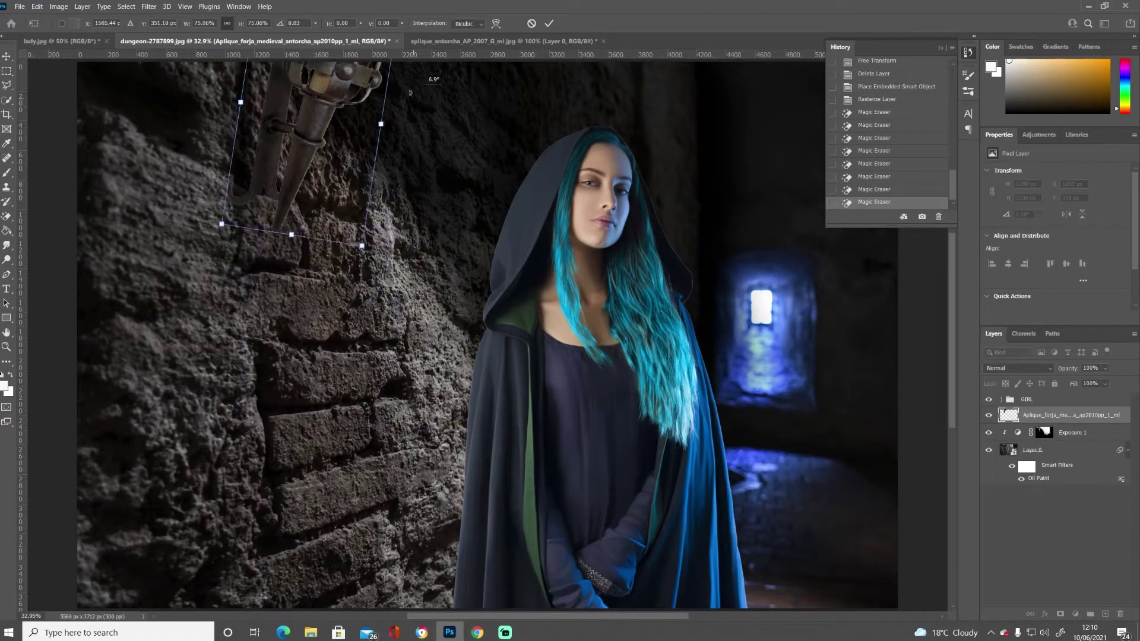
mouse_move(410, 92)
mouse_down()
mouse_move(298, 92)
mouse_move(309, 83)
mouse_up()
click(550, 23)
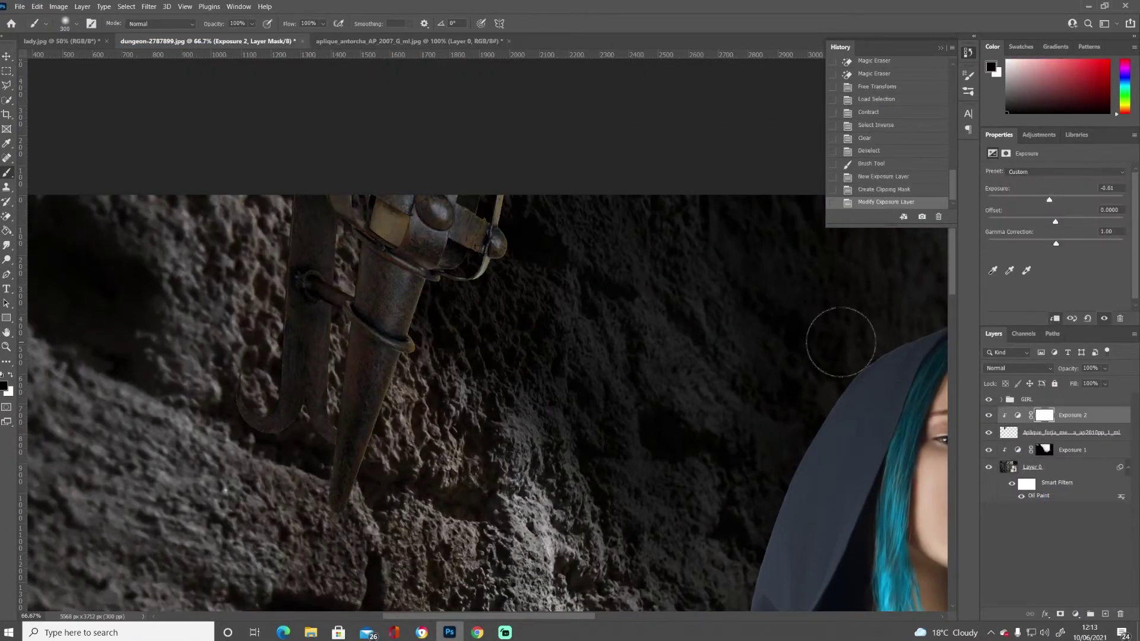
Darken the rock beside the torch, add a clipped black-masked Exposure 3, and scale the flame over it.
click(1044, 449)
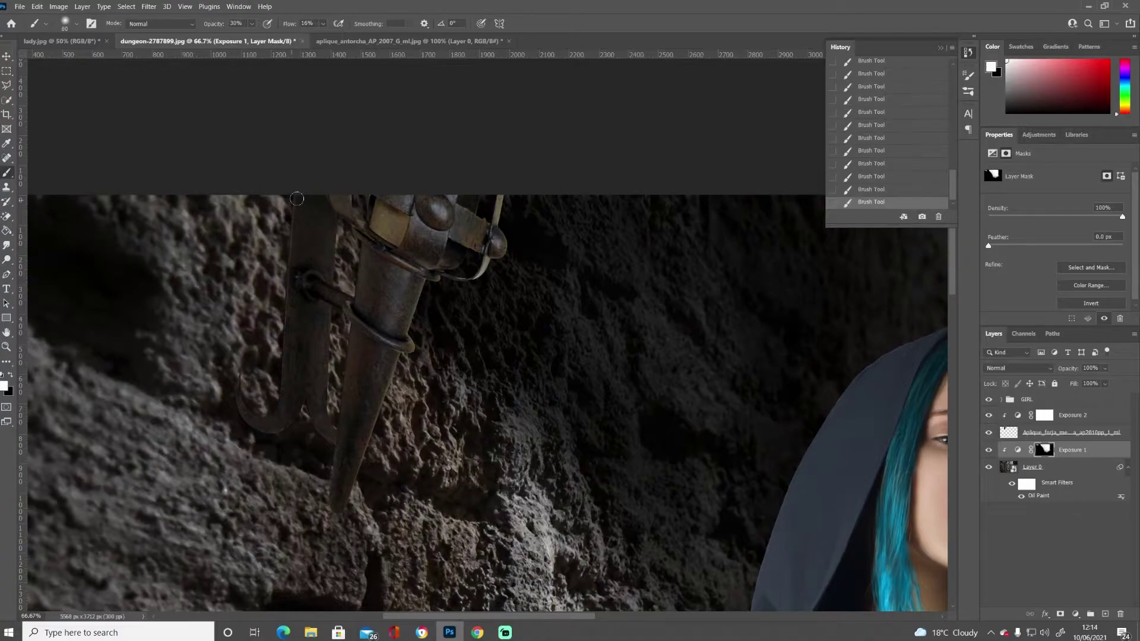
drag(278, 288, 289, 219)
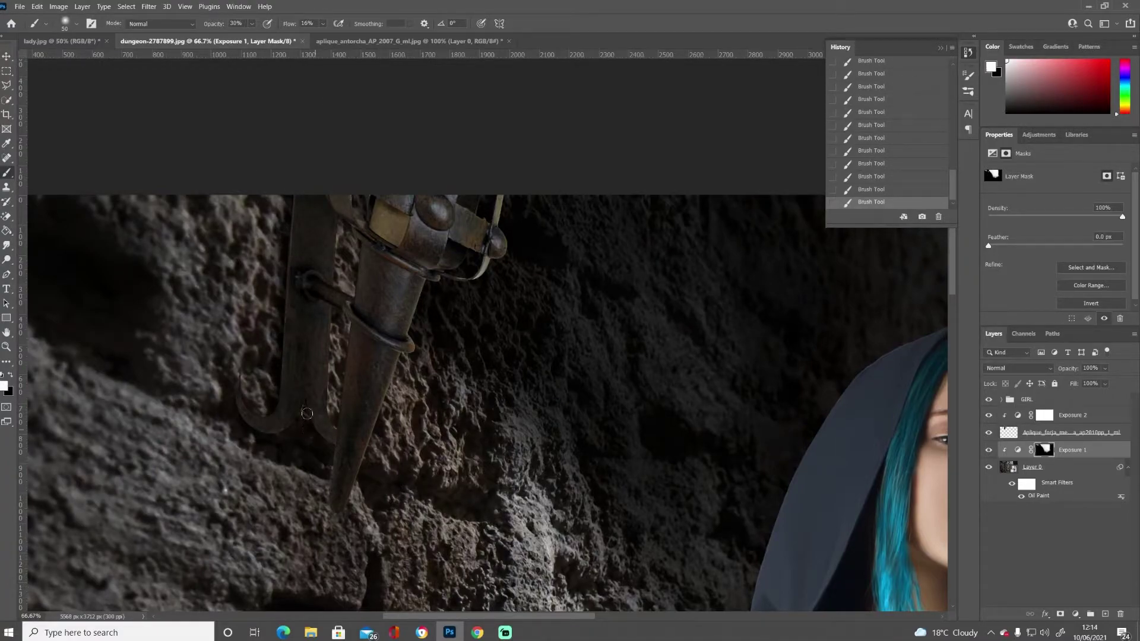
click(1094, 416)
key(ctrl+j)
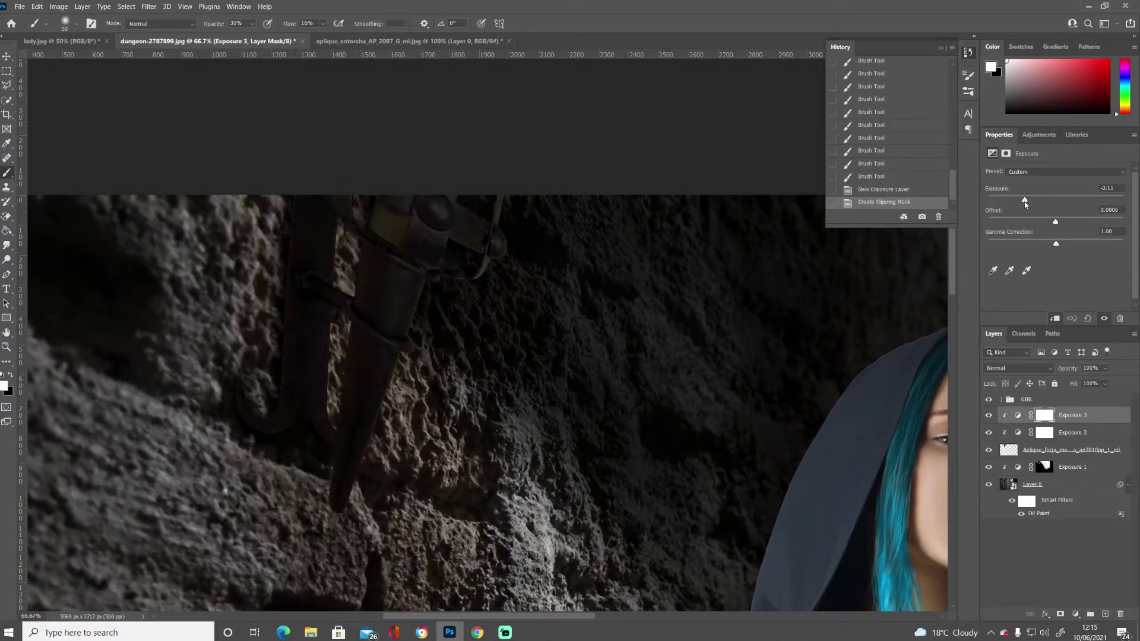
key(ctrl+i)
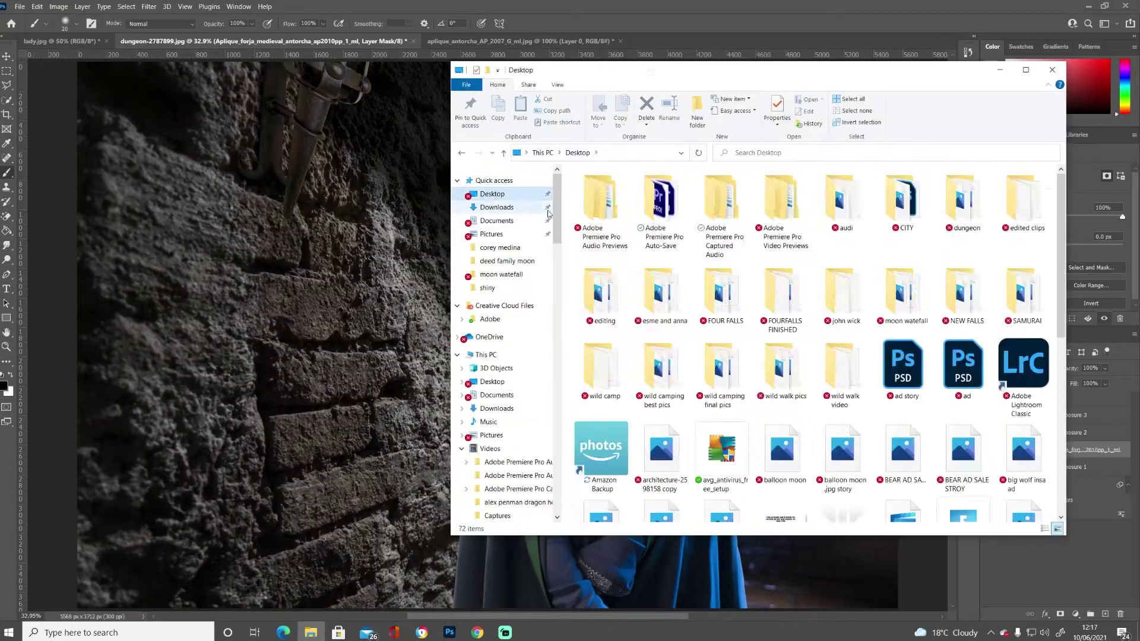
drag(369, 229, 583, 177)
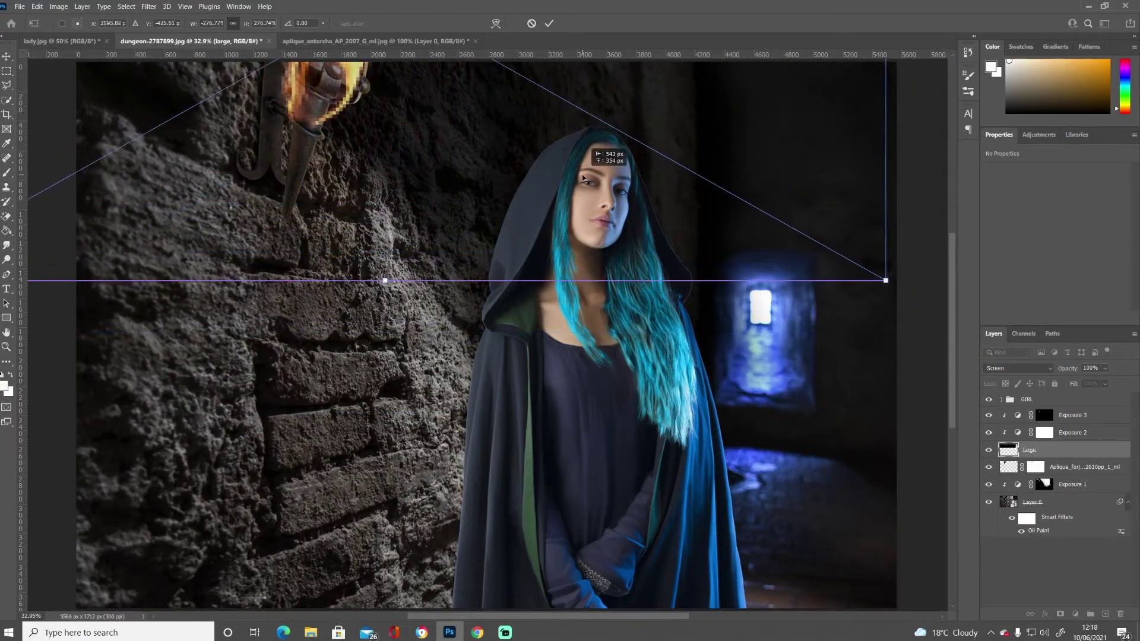
Commit the flame, move it above Exposure 3, and nudge it onto the torch head.
key(Return)
key(ctrl+bracketright)
key(ctrl+bracketright)
drag(291, 54, 305, 71)
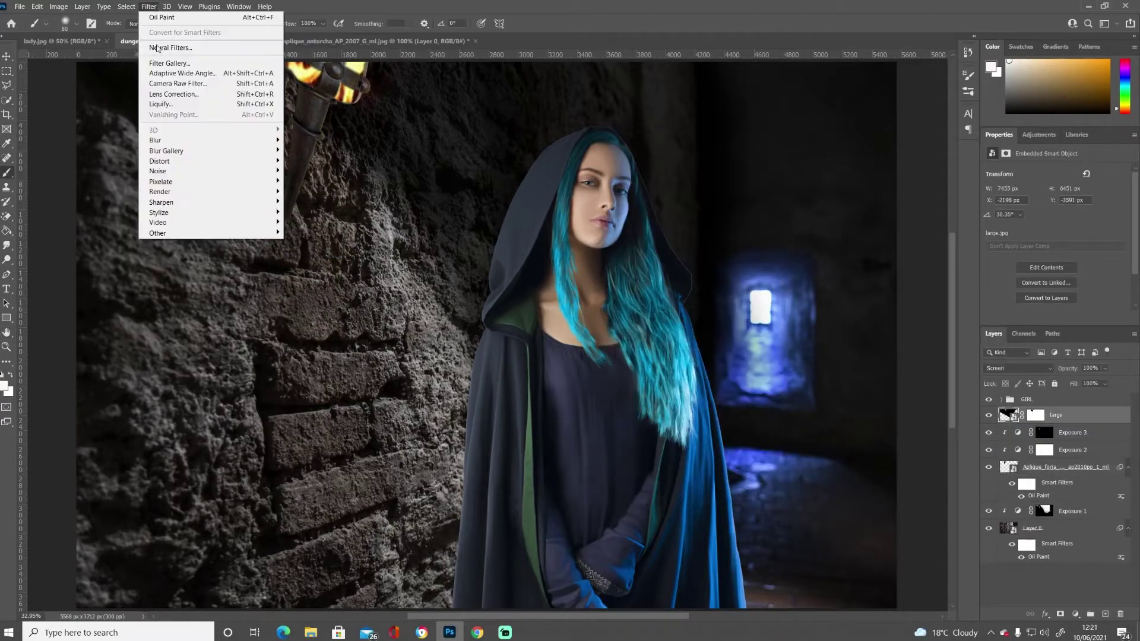
Apply Oil Paint to the flame and darken the woman with an Exposure layer at -1.06.
click(162, 17)
key(Return)
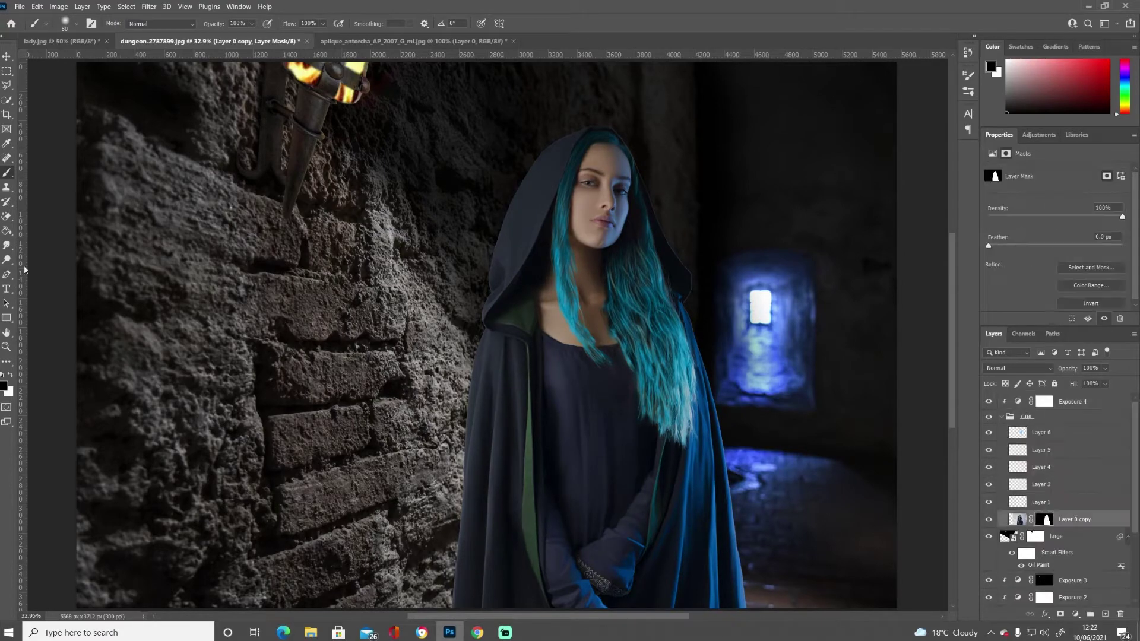
key(o)
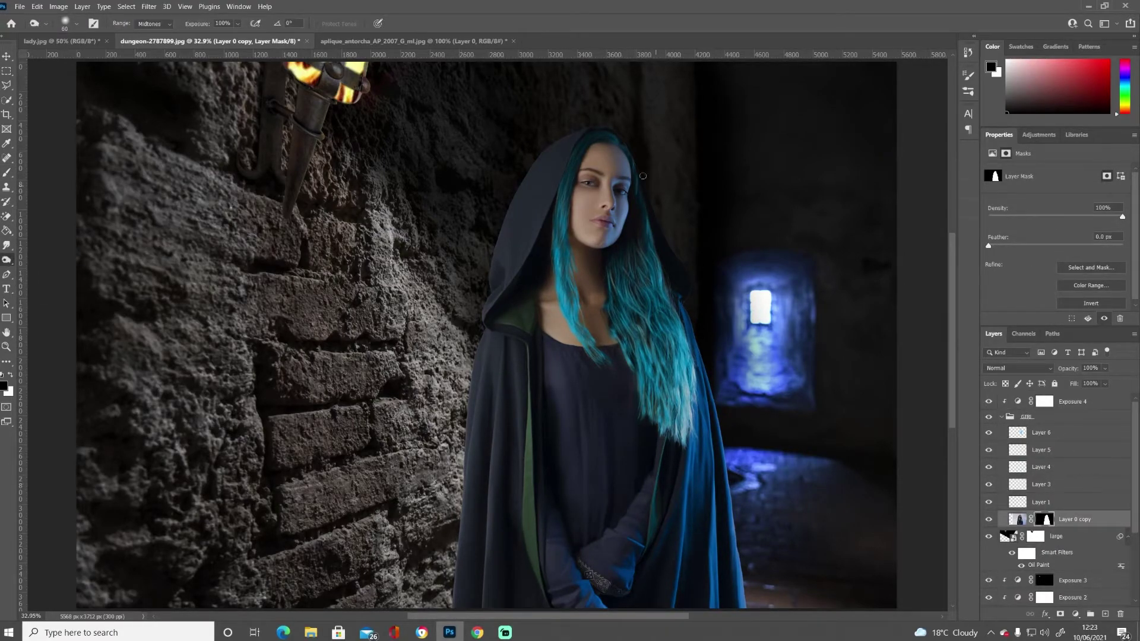
click(1073, 401)
drag(1052, 201, 1044, 202)
key(b)
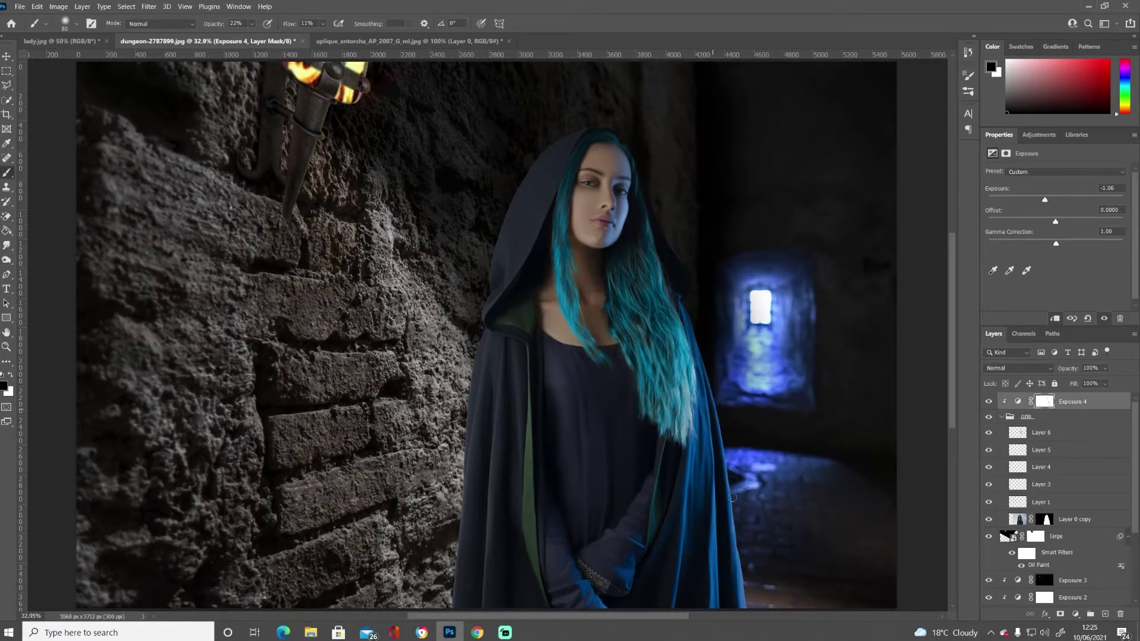
Paint blue light sampled from the window onto a new empty layer.
key(ctrl+shift+alt+n)
key(x)
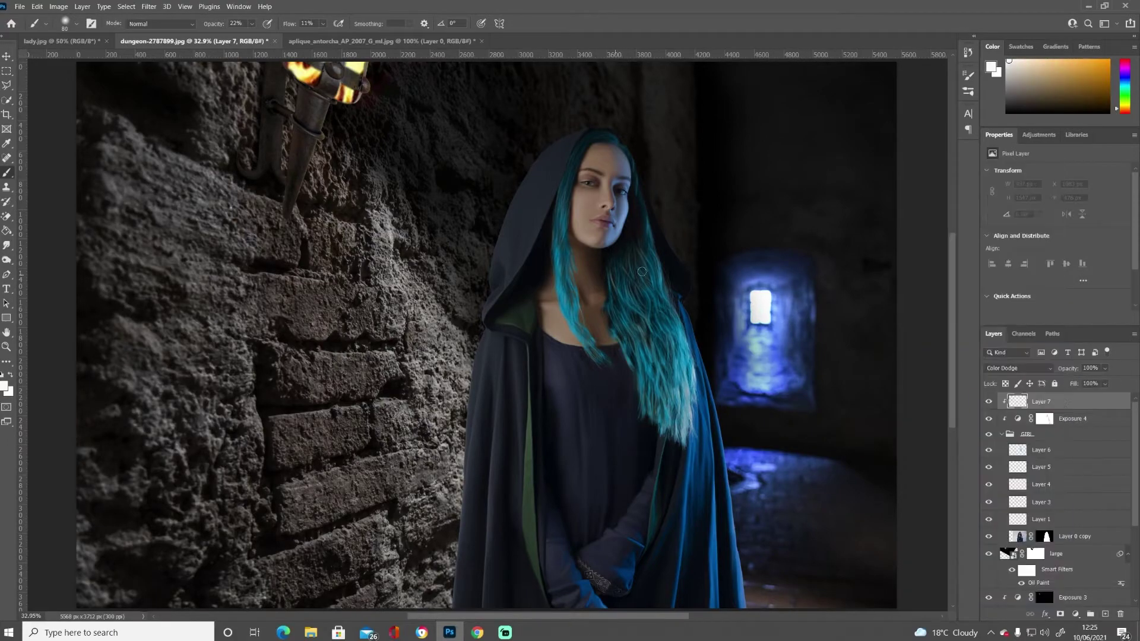
alt+click(642, 272)
key(bracketright)
mouse_move(642, 271)
mouse_down()
mouse_move(627, 193)
mouse_move(595, 155)
mouse_up()
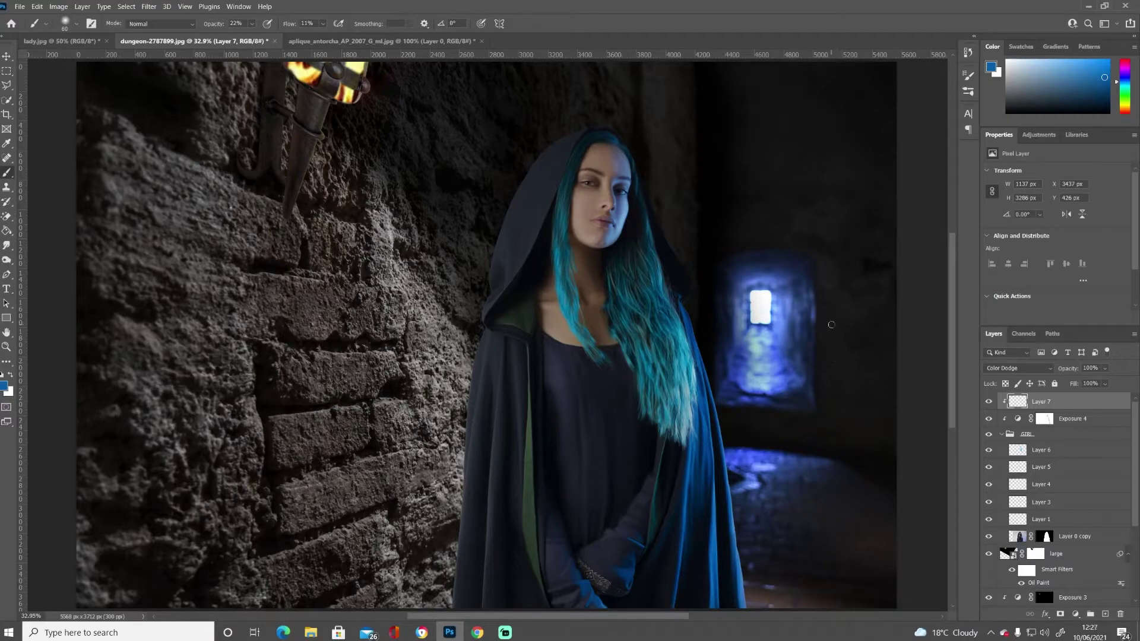
Reset colours on the Exposure 4 mask, then select Layer 7 for a new adjustment layer.
click(1045, 418)
key(d)
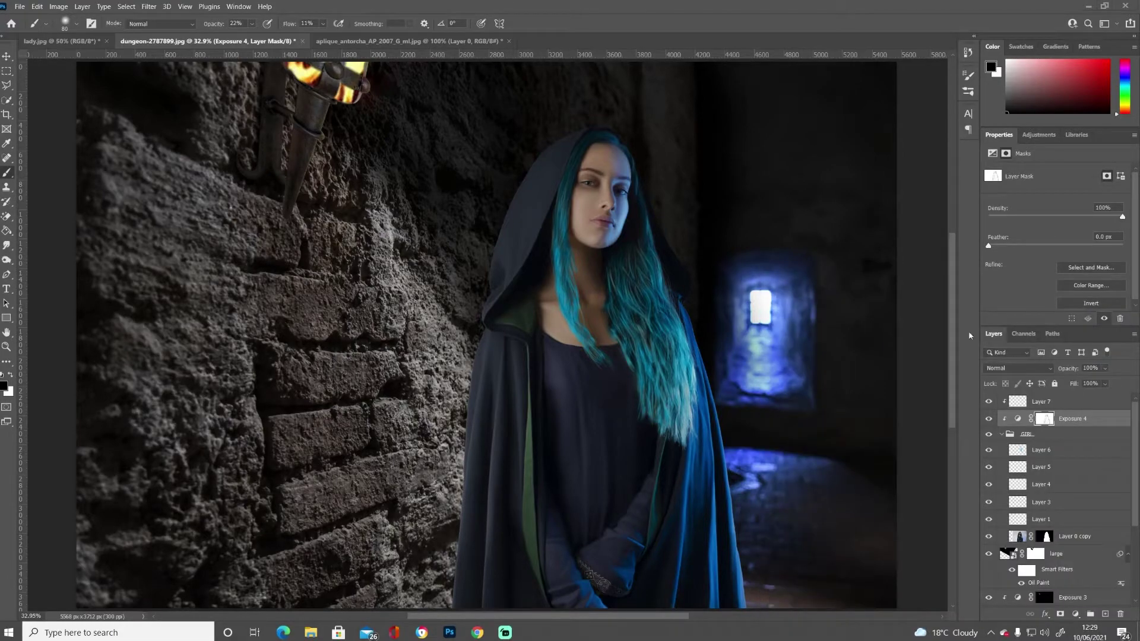
key(alt+bracketright)
click(7, 216)
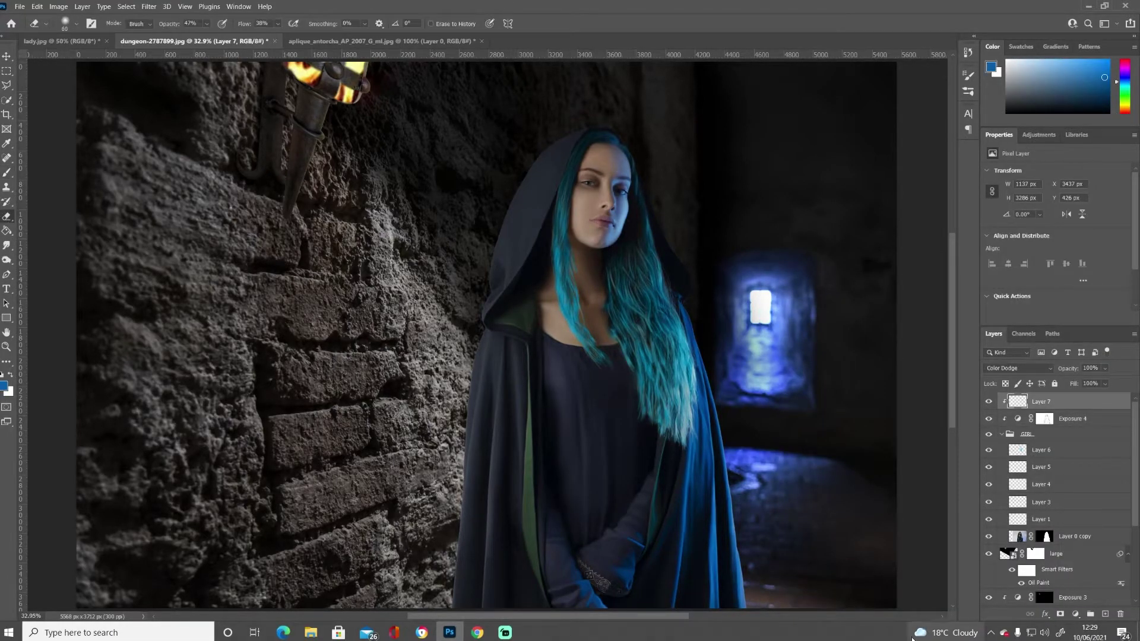
click(1076, 614)
Add a colorized Hue/Saturation layer with its hue shifted toward blue.
click(1010, 380)
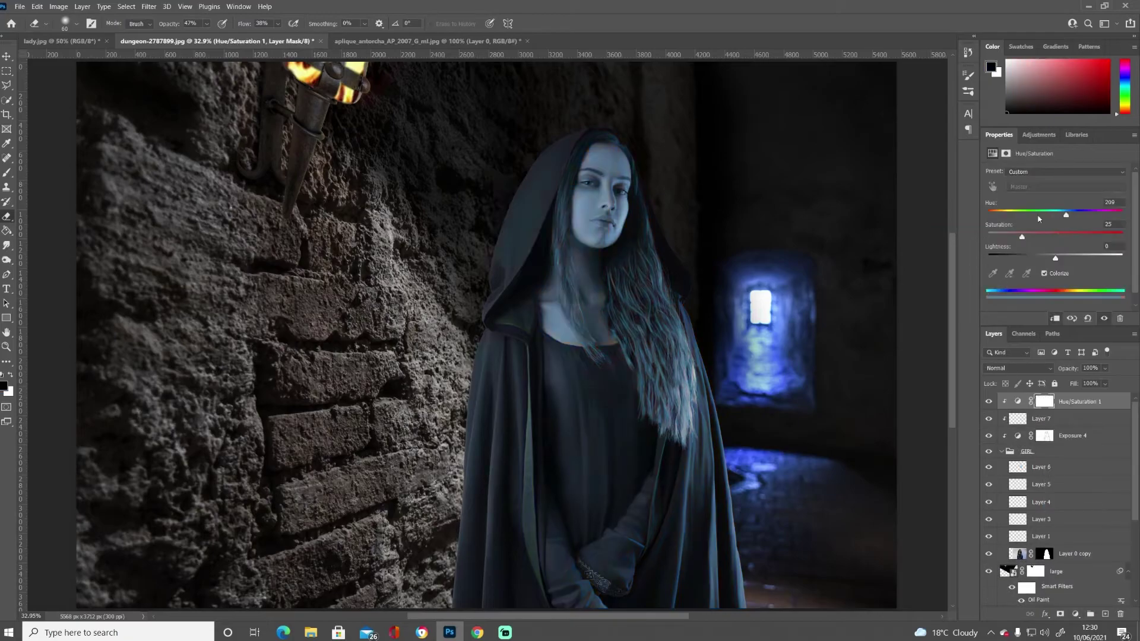
click(1044, 273)
drag(989, 210, 999, 217)
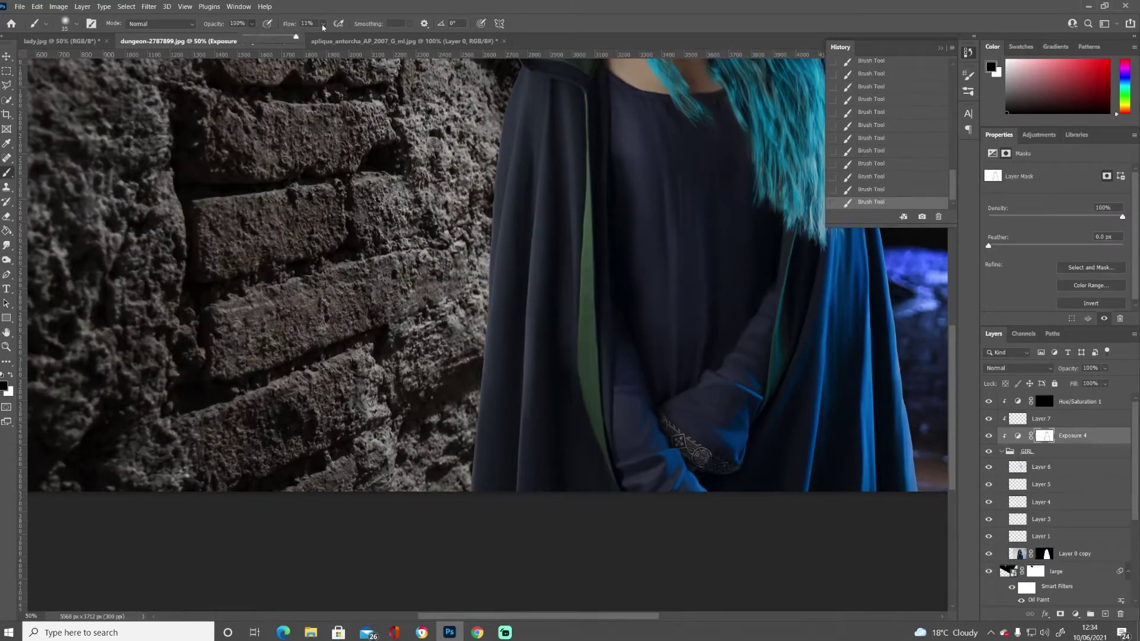
Set a larger brush at 14% flow and paint the mask near the sleeve.
text(14)
click(699, 384)
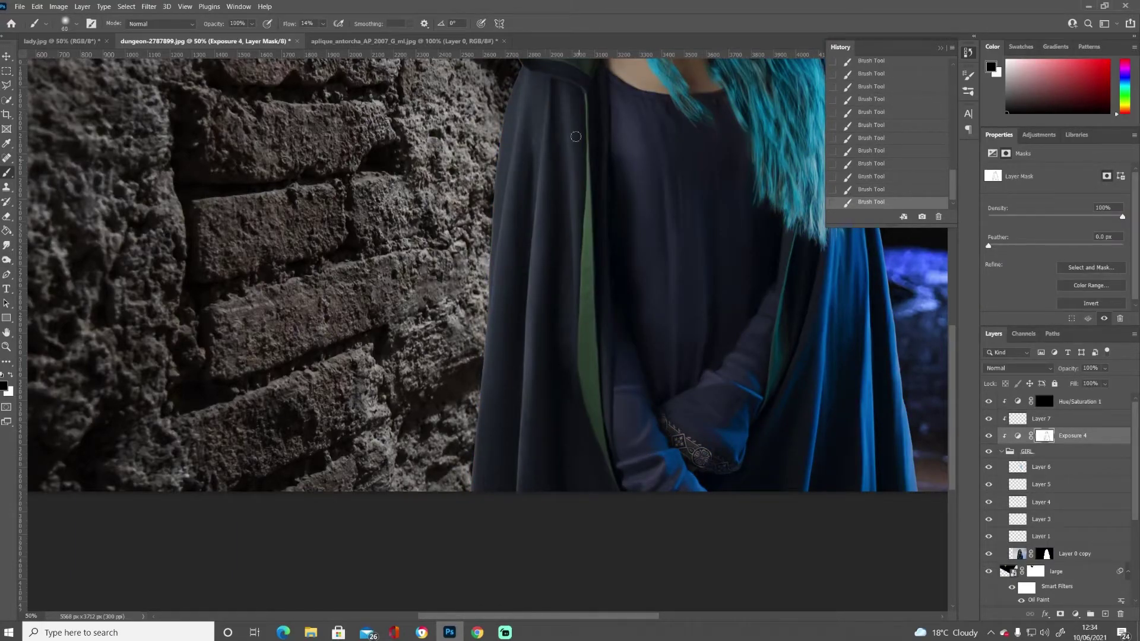
key(bracketright)
key(bracketright)
key(bracketright)
scroll(607, 523, up, 10)
scroll(607, 523, down, 5)
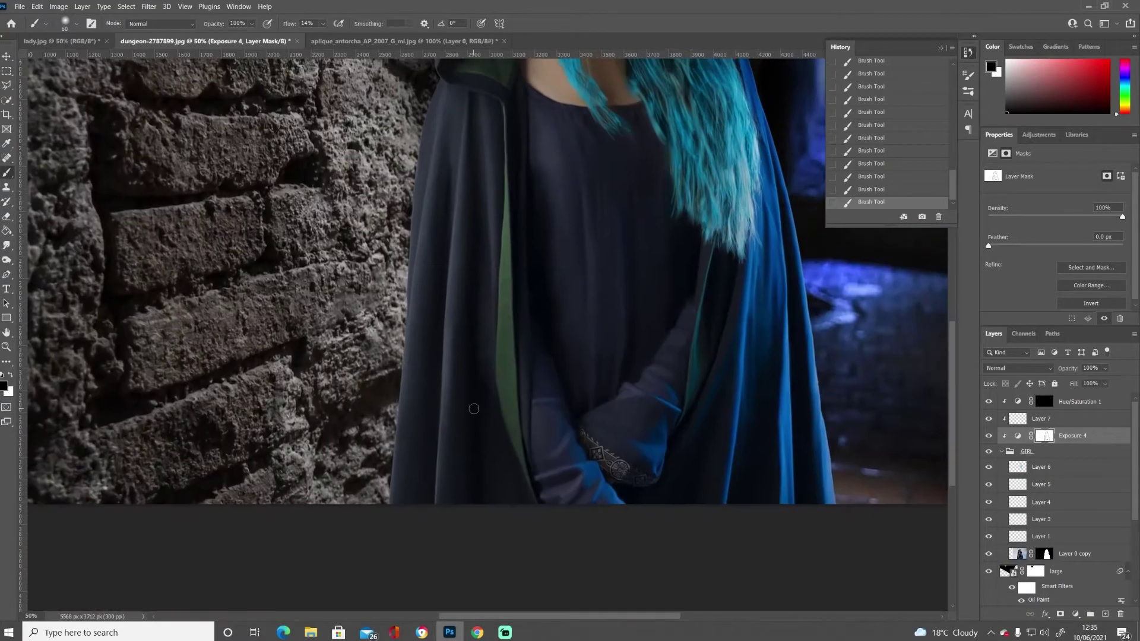
key(alt+bracketright)
key(alt+bracketright)
key(x)
key(ctrl+z)
drag(252, 24, 220, 36)
click(570, 492)
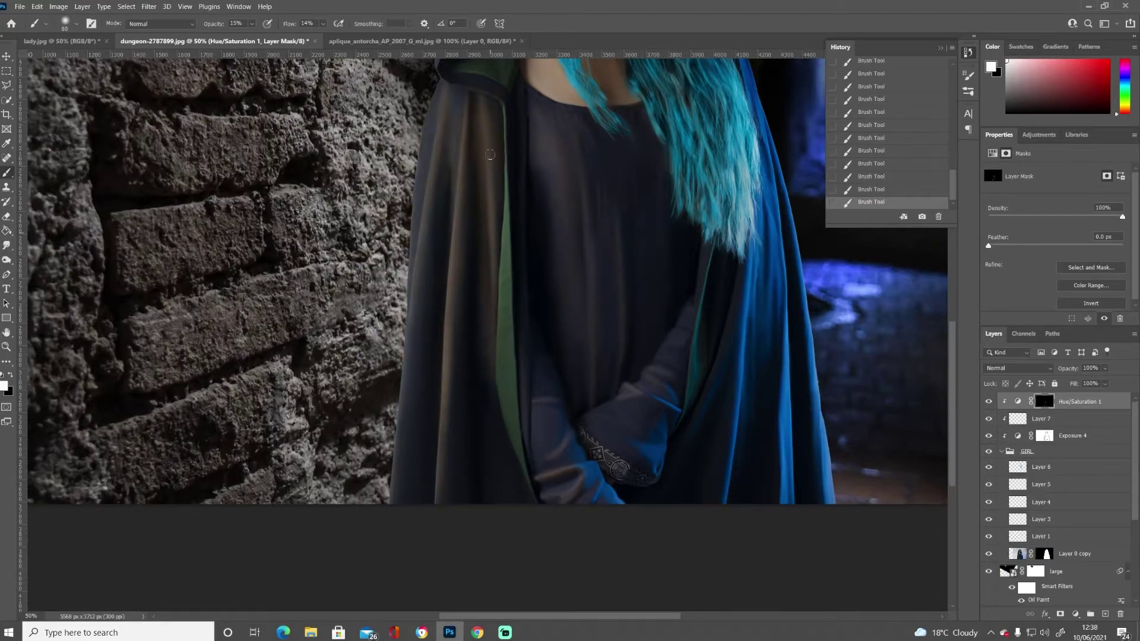
Paint out orange on the left shoulder and paint warm tint along the left cloak edge.
scroll(588, 344, down, 2)
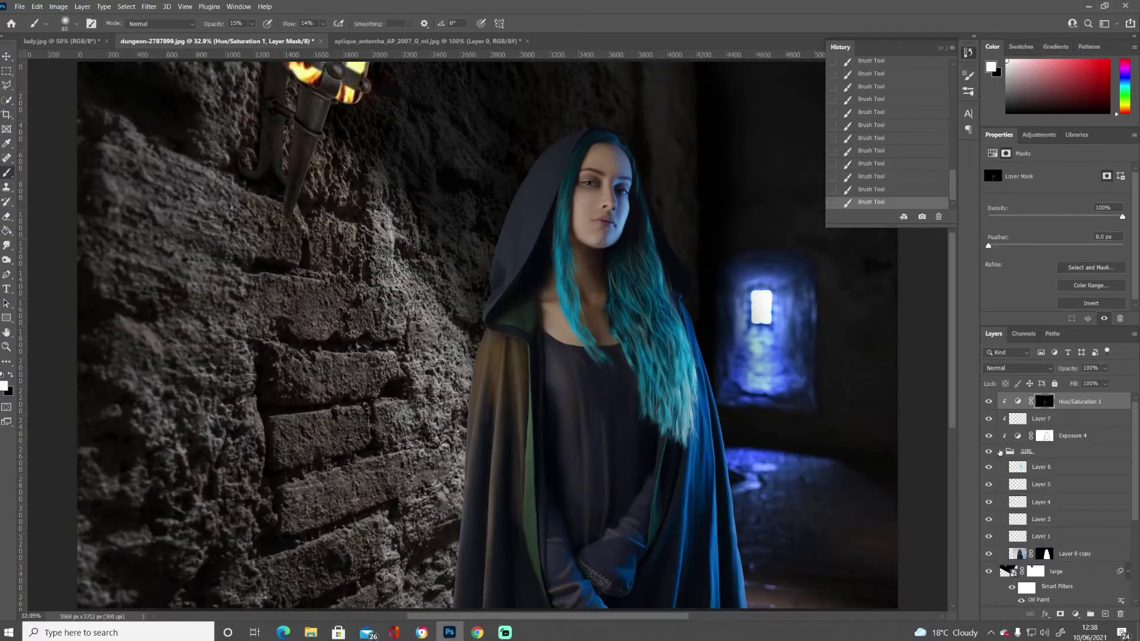
mouse_move(490, 356)
mouse_down()
mouse_move(487, 416)
mouse_move(523, 416)
mouse_up()
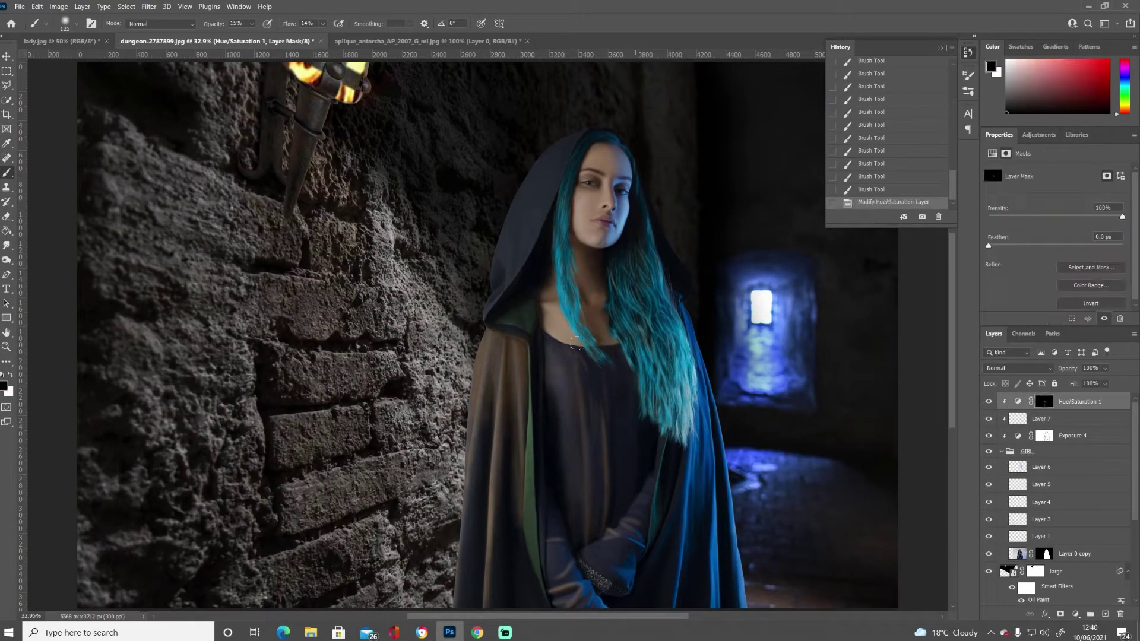
key(x)
key(bracketleft)
key(bracketleft)
key(bracketleft)
drag(502, 341, 502, 421)
drag(518, 353, 523, 428)
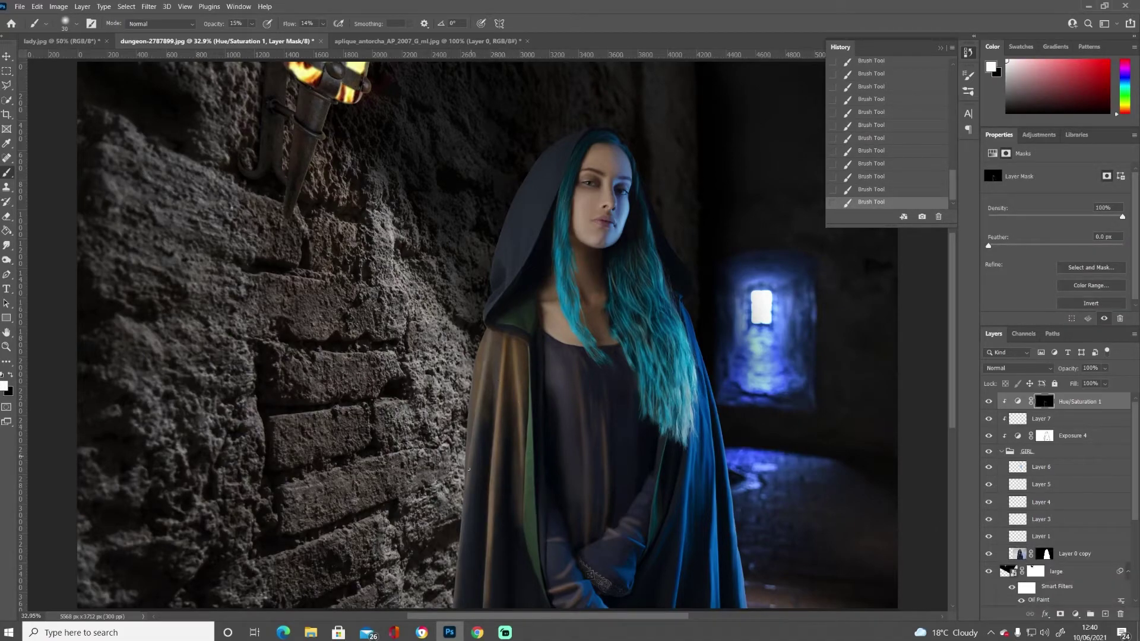
key(bracketright)
key(bracketright)
key(bracketright)
drag(493, 332, 514, 493)
drag(484, 365, 462, 605)
key(x)
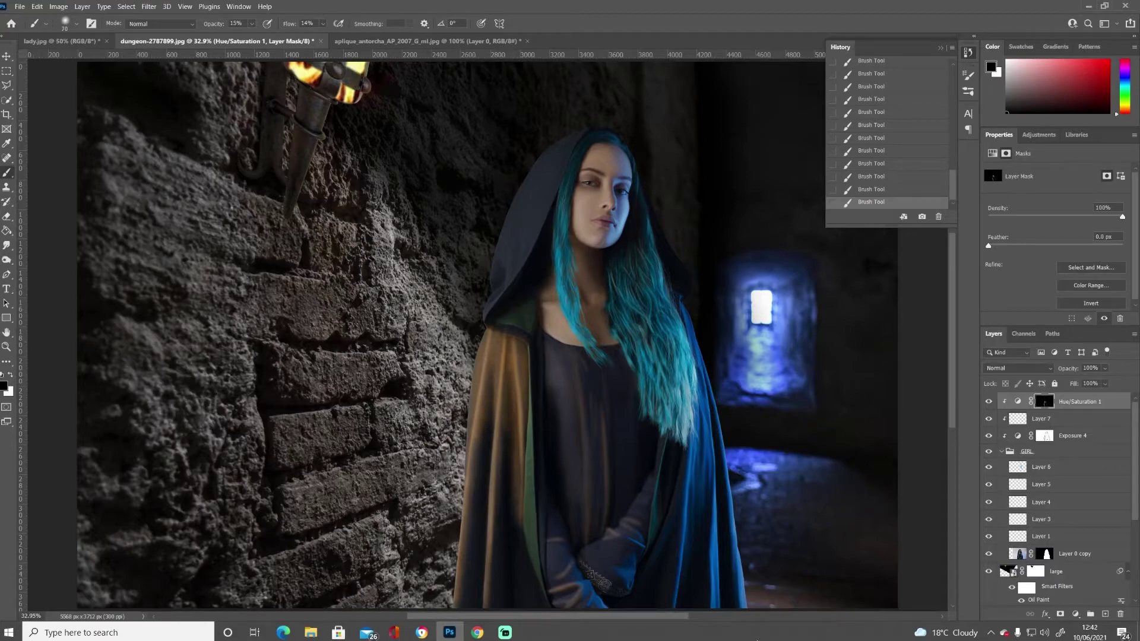
click(1018, 401)
Delete the Hue/Saturation 1 layer and hide the 'large' torch layer.
key(Delete)
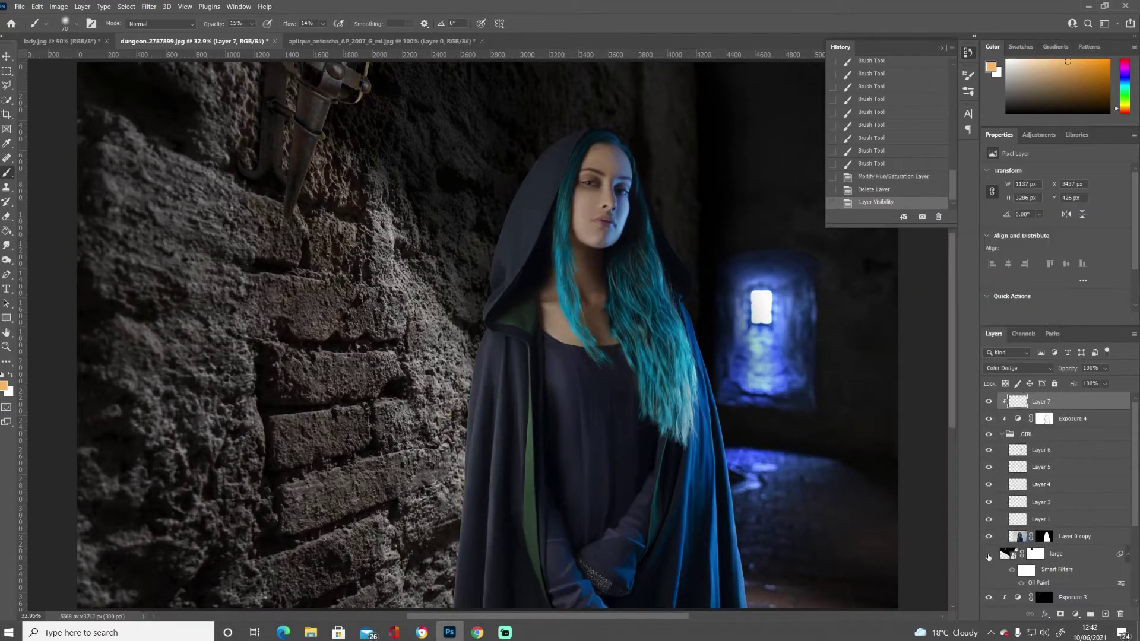
scroll(1034, 504, down, 2)
click(989, 530)
scroll(1128, 444, up, 1)
Set Exposure 4 to -2.17 and paint its mask to brighten the woman's face.
click(1018, 418)
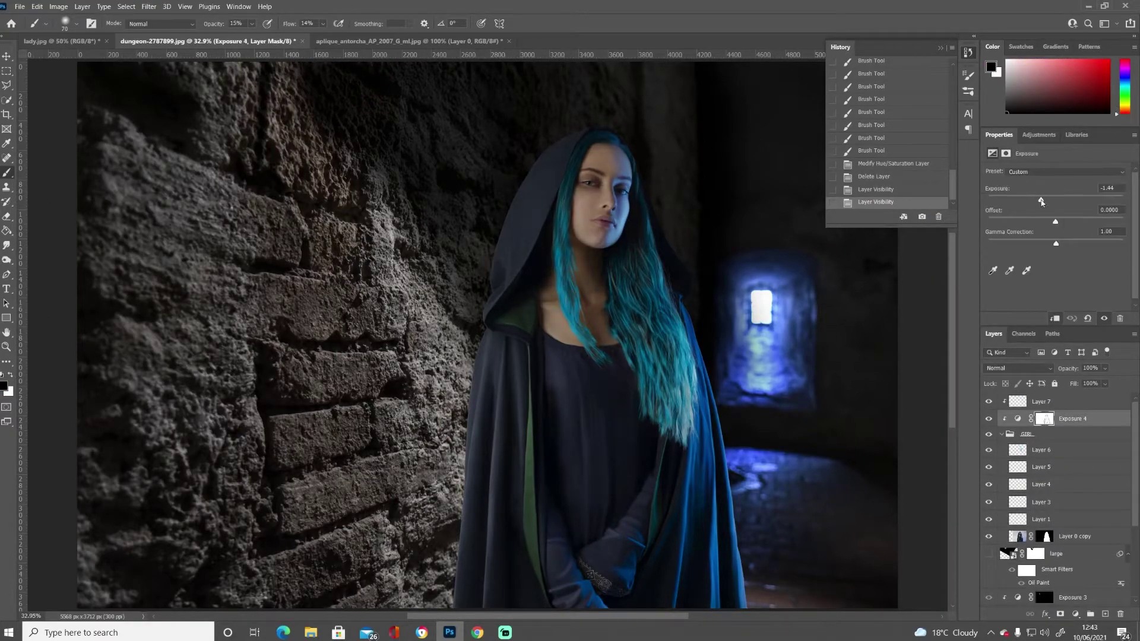
drag(1056, 199, 1034, 200)
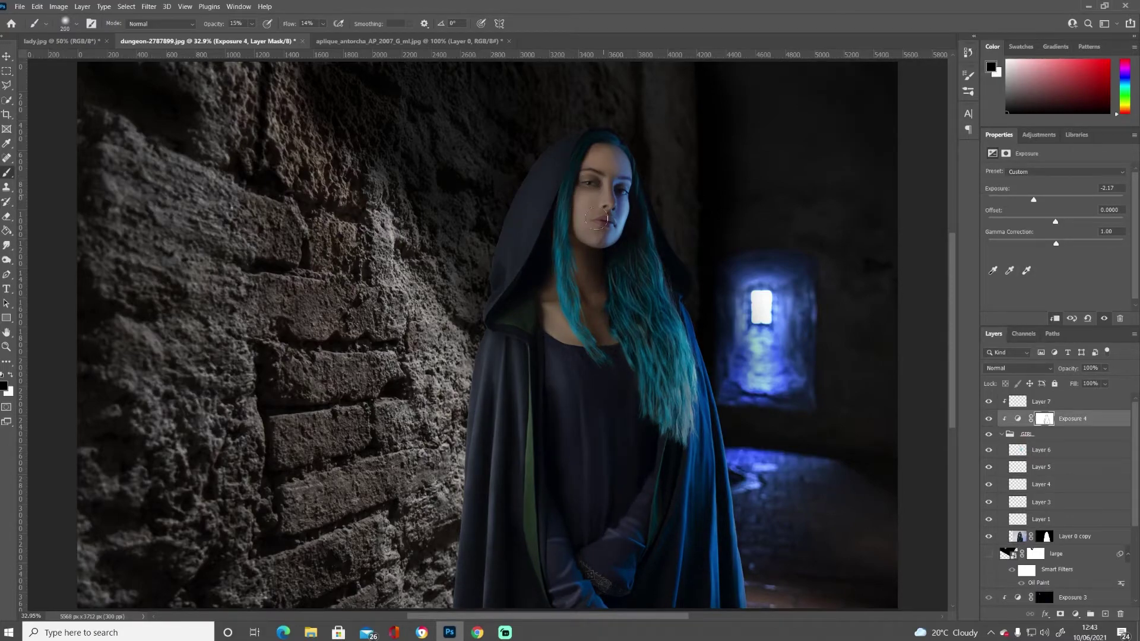
key(bracketright)
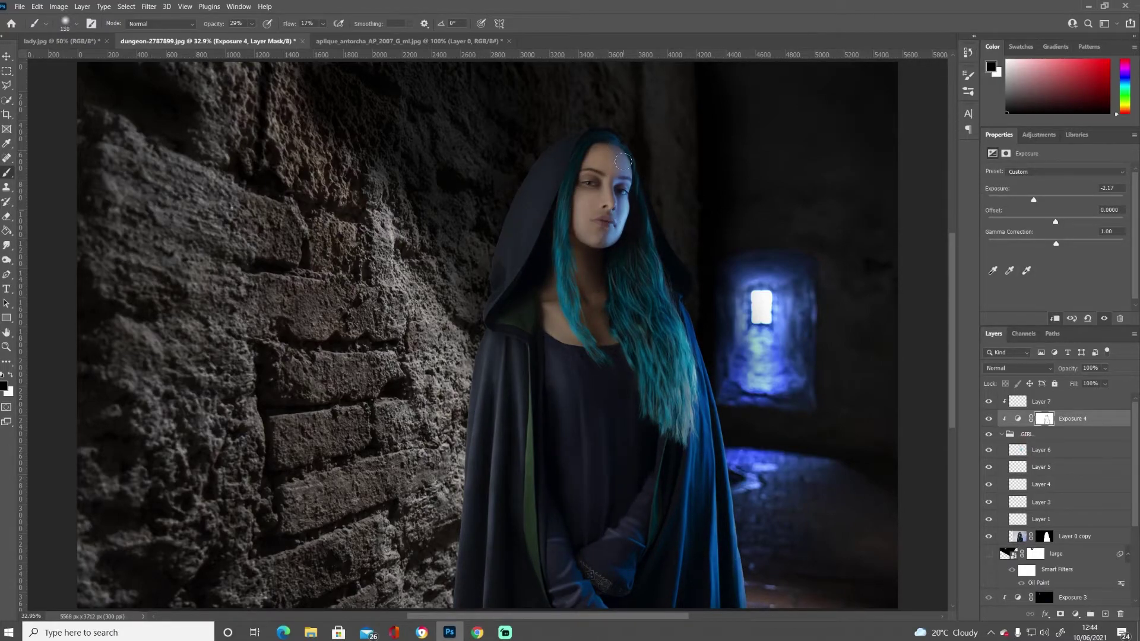
drag(594, 196, 644, 206)
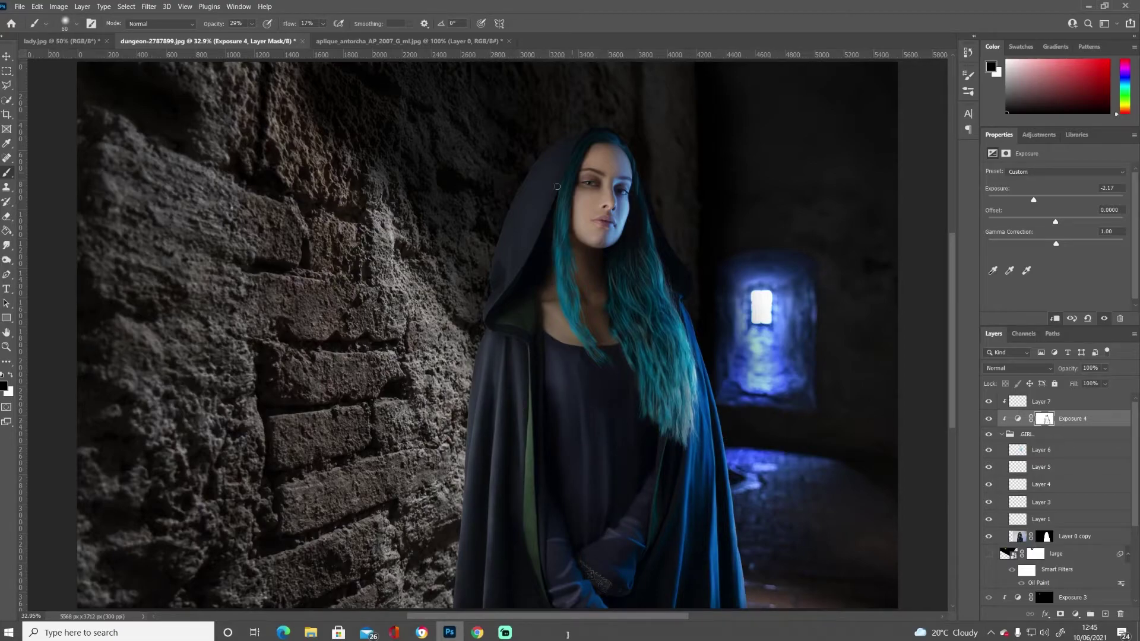
Darken the upper-left stone wall on Exposure 1's mask with a large 27% opacity brush.
scroll(1063, 487, down, 3)
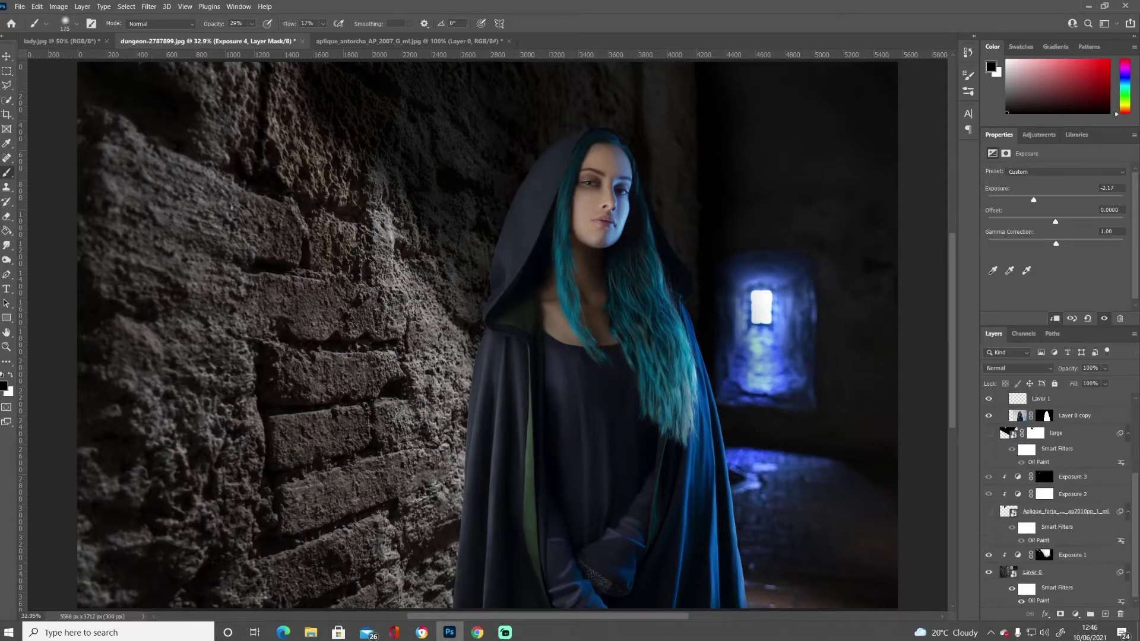
click(1044, 555)
key(x)
key(2)
key(7)
key(shift+1)
key(shift+6)
key(bracketright)
key(bracketright)
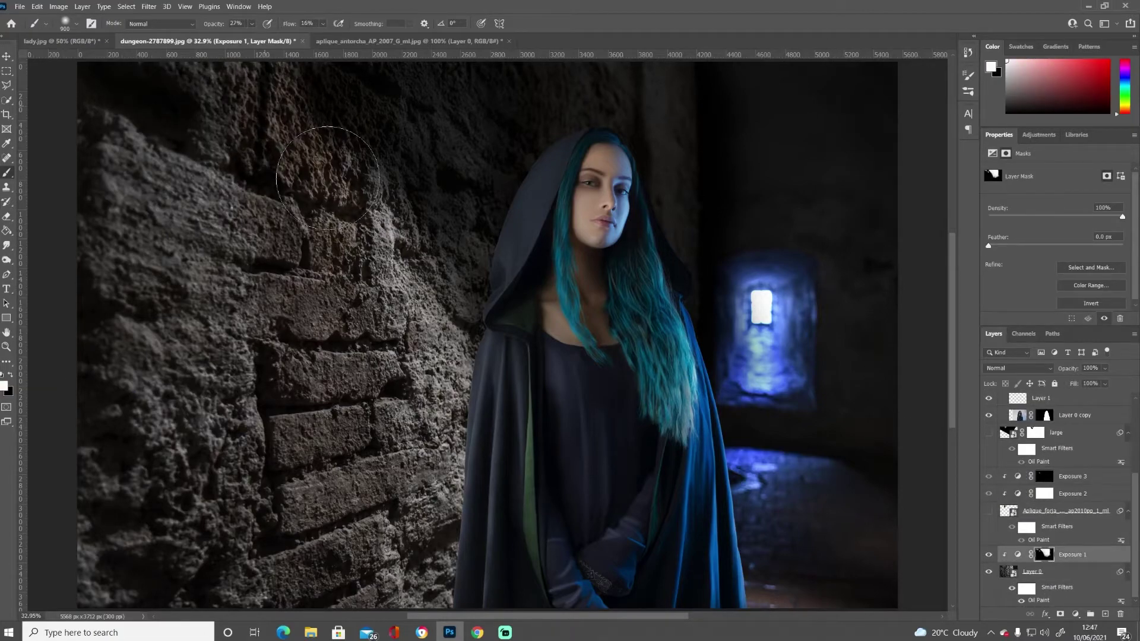
drag(262, 83, 356, 564)
Brighten parts of the left wall again with black on the mask.
key(x)
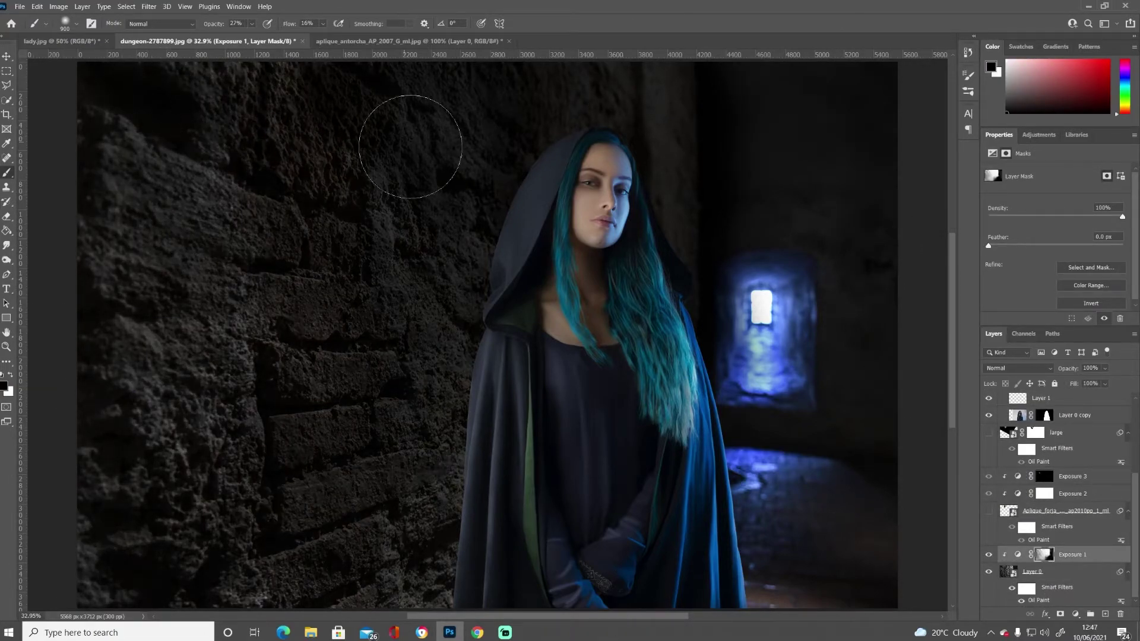
mouse_move(407, 127)
mouse_down()
mouse_move(368, 356)
mouse_move(498, 165)
mouse_up()
key(bracketright)
key(bracketright)
key(bracketright)
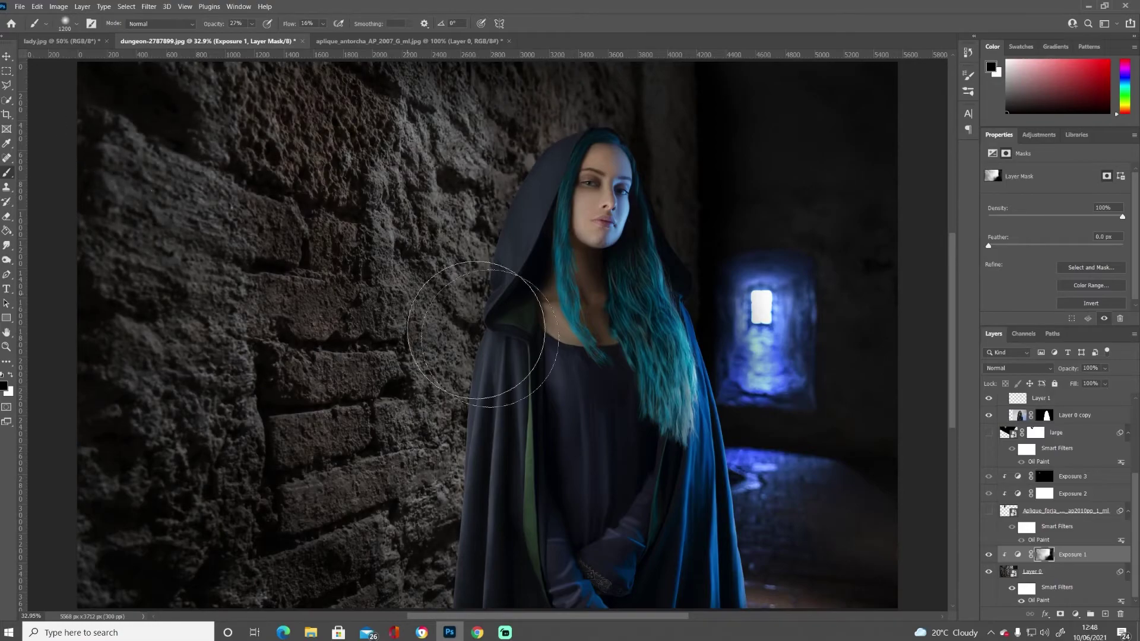
key(x)
key(bracketleft)
key(bracketleft)
key(bracketleft)
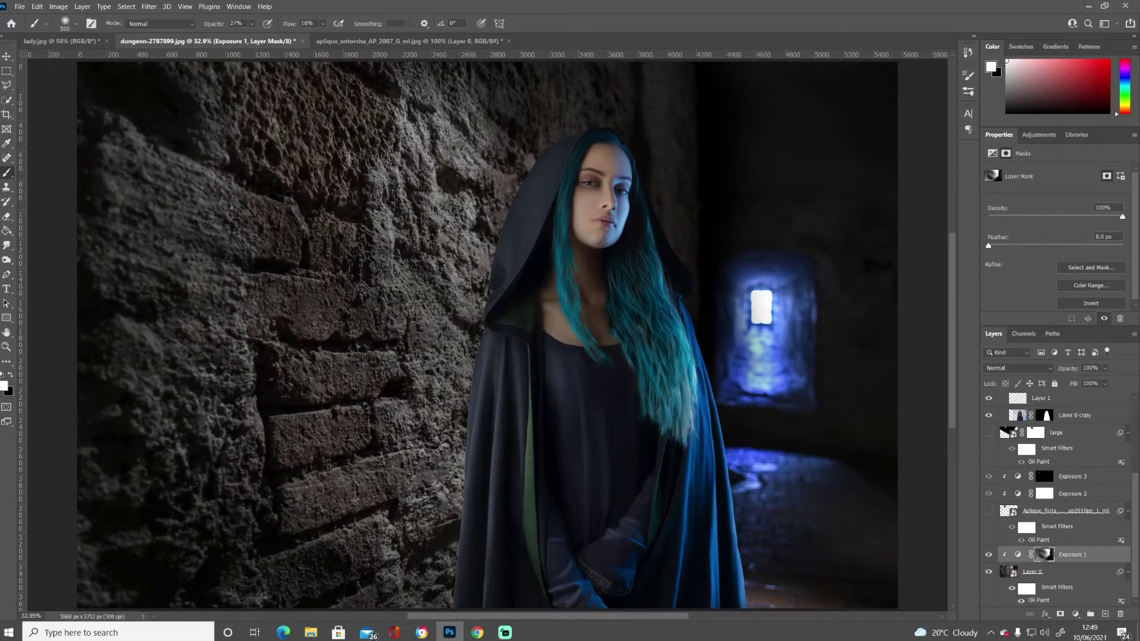
Show the torch layers again and darken the lower-left wall.
drag(989, 432, 990, 511)
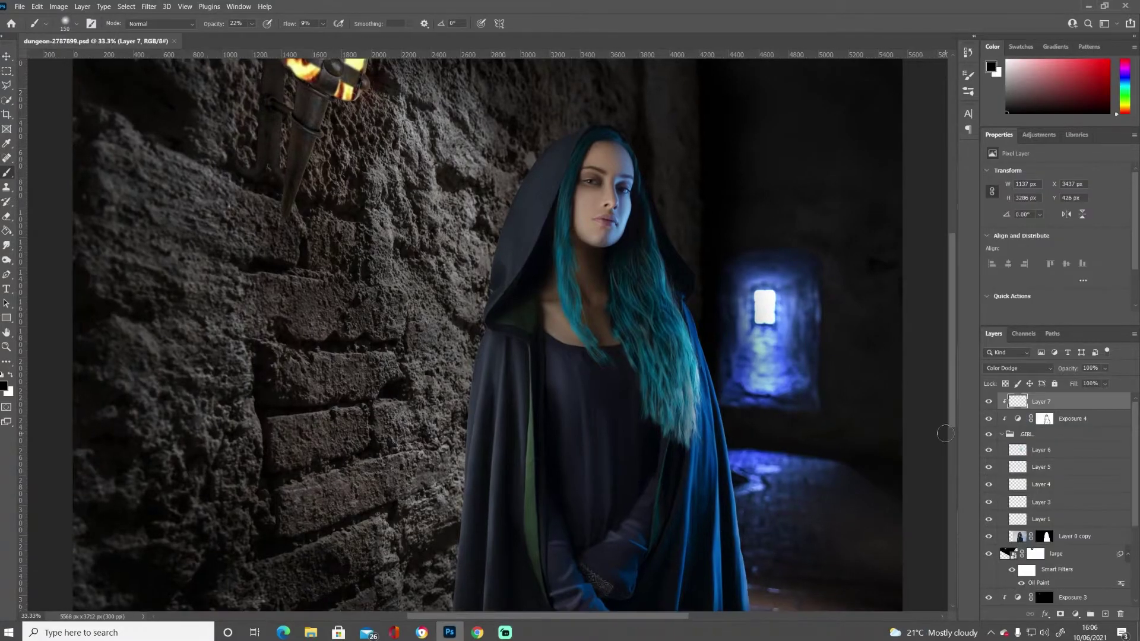
scroll(572, 323, up, 5)
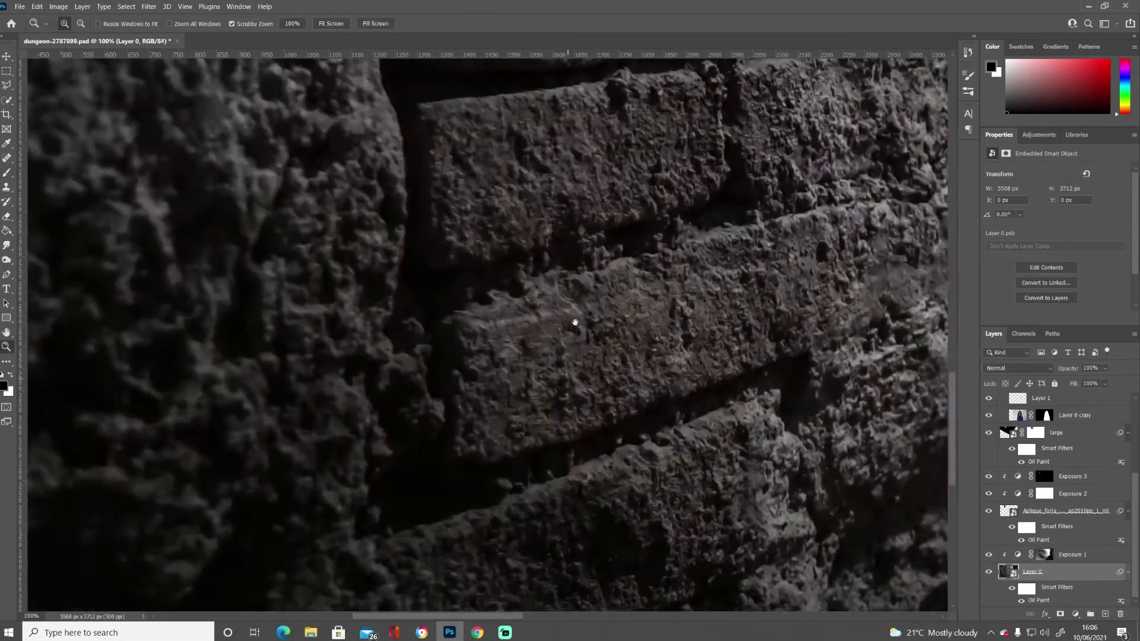
key(alt+z)
key(z)
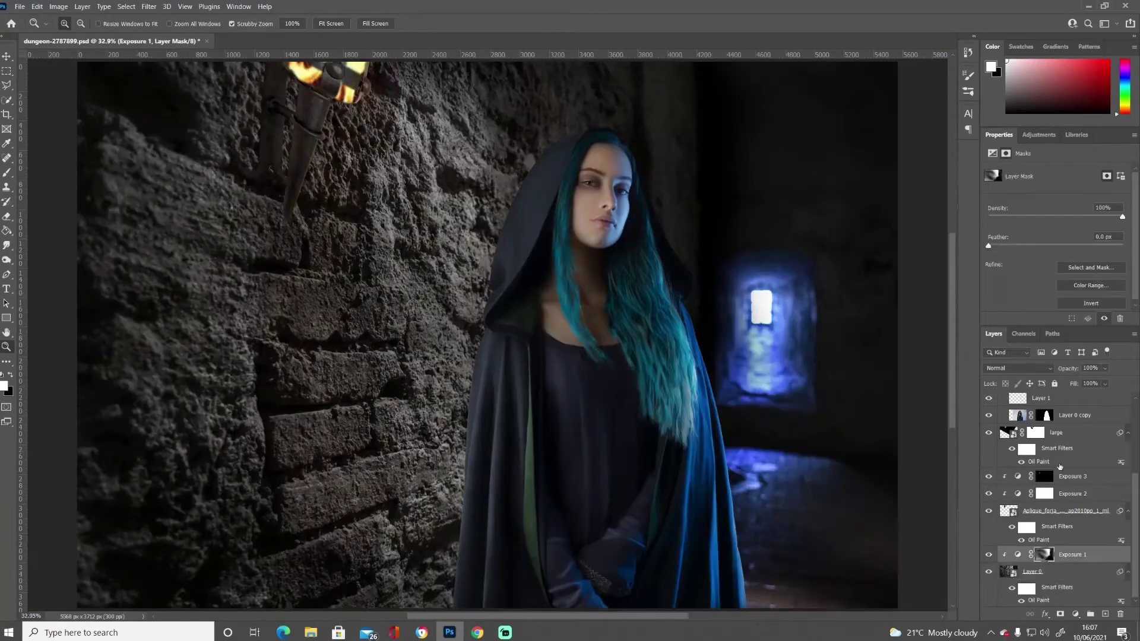
drag(492, 271, 285, 526)
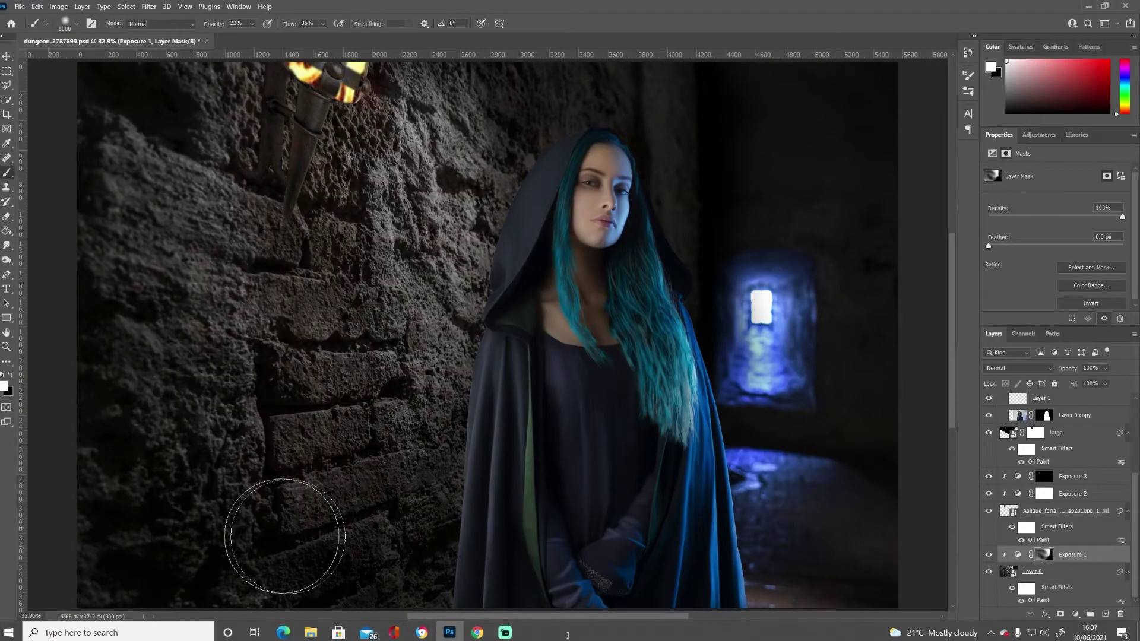
key(bracketleft)
key(bracketleft)
key(bracketleft)
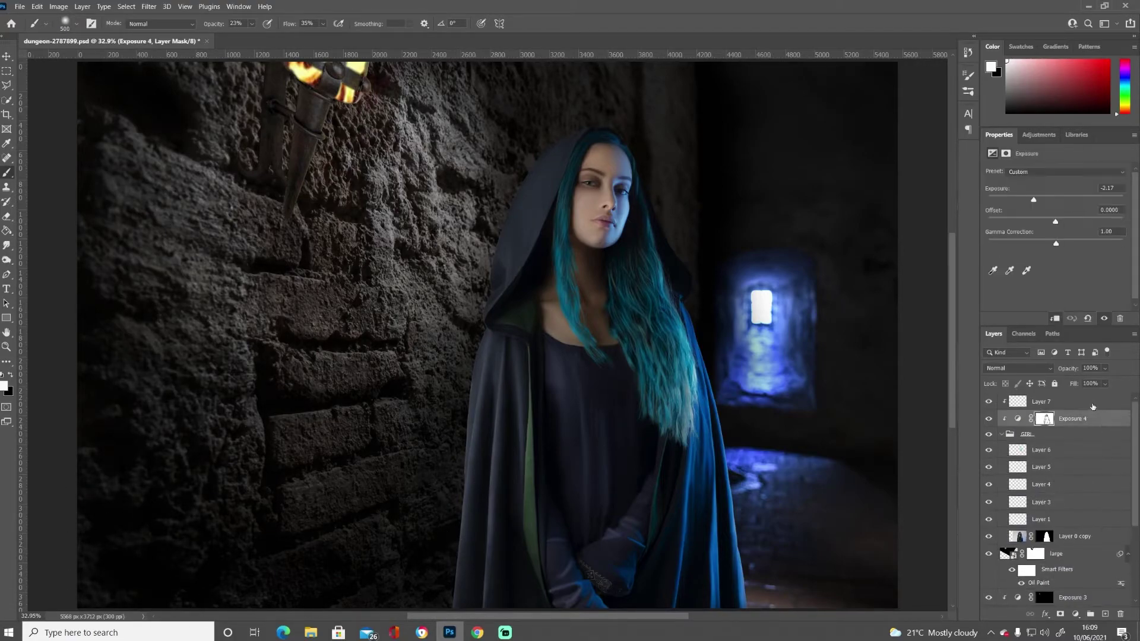
Darken the cloak's edges and add Color Balance 1 warming the woman's shadows toward red.
drag(716, 603, 712, 586)
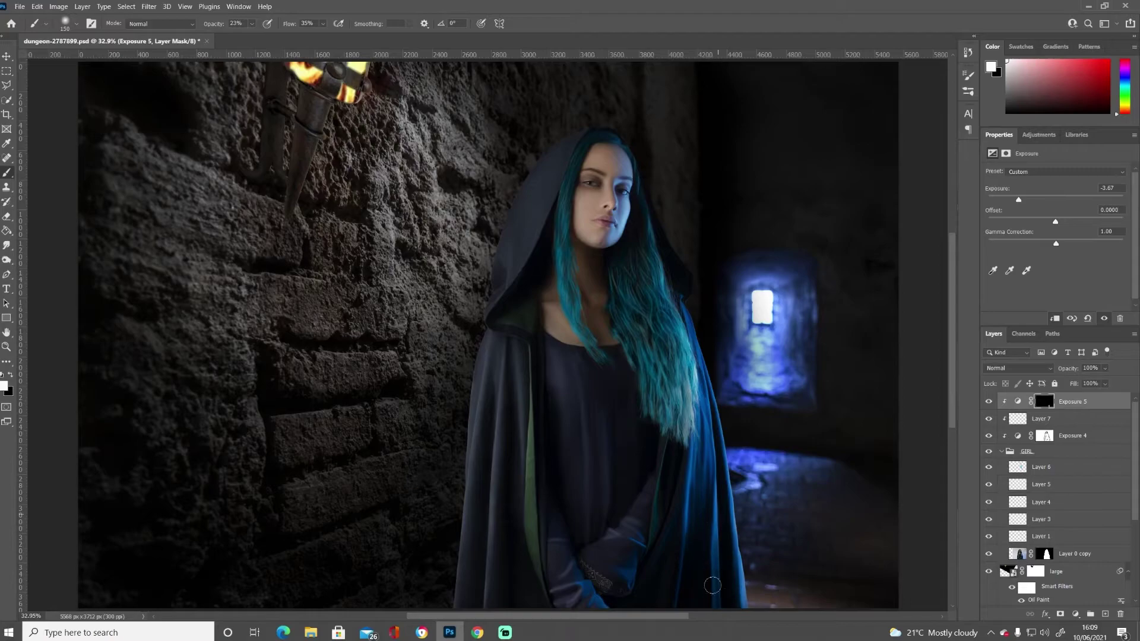
drag(557, 594, 468, 515)
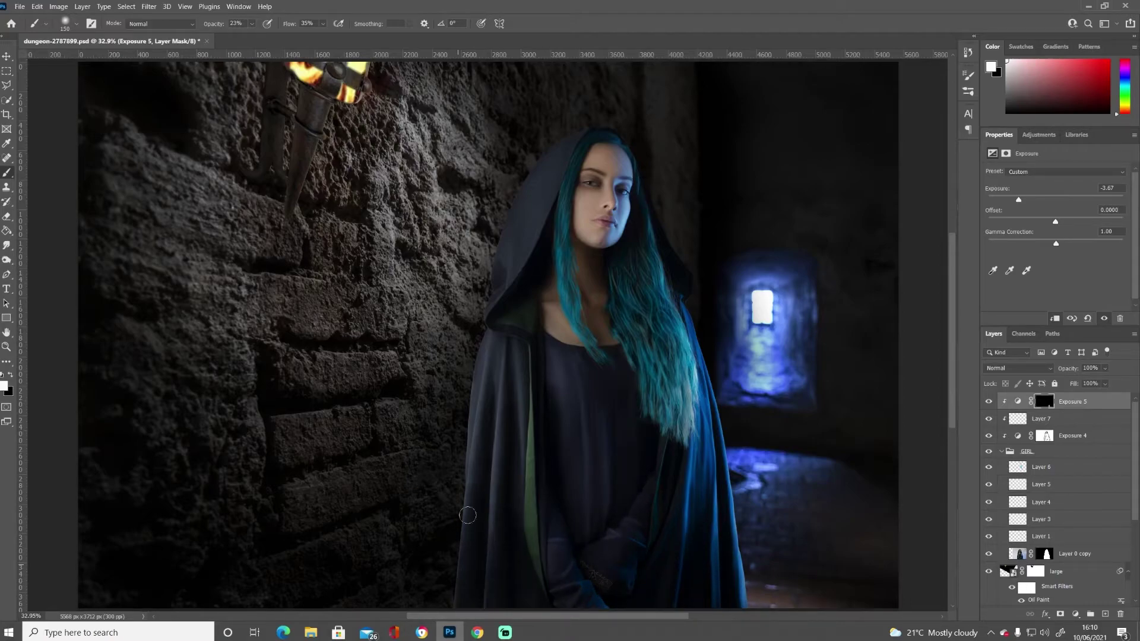
click(1076, 615)
click(1098, 469)
click(1046, 172)
click(1045, 174)
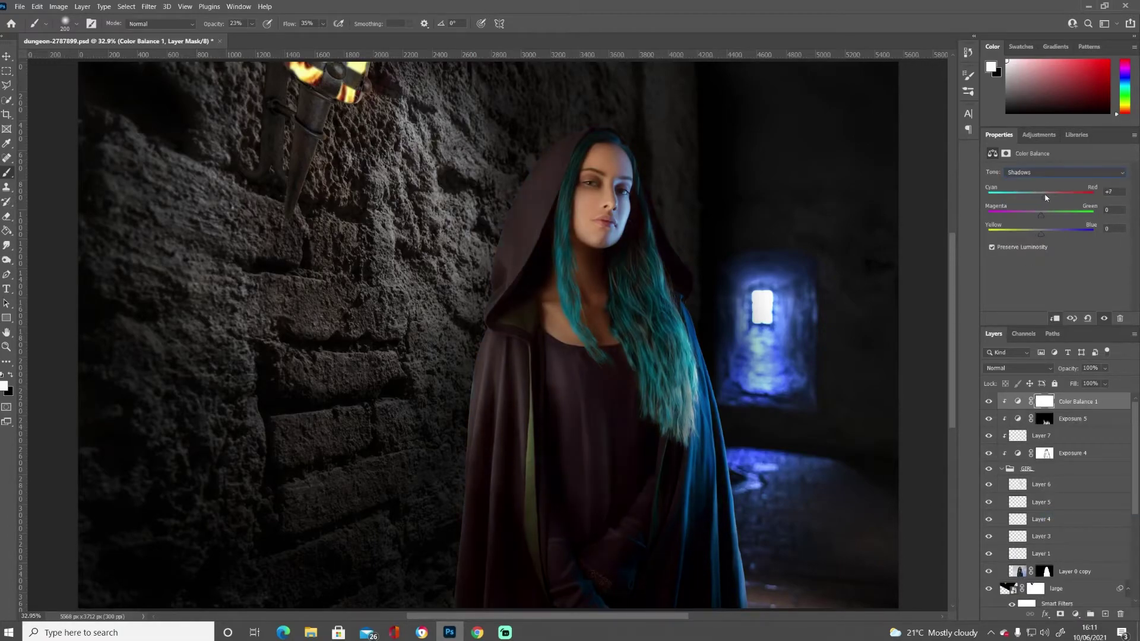
drag(1032, 237, 1034, 237)
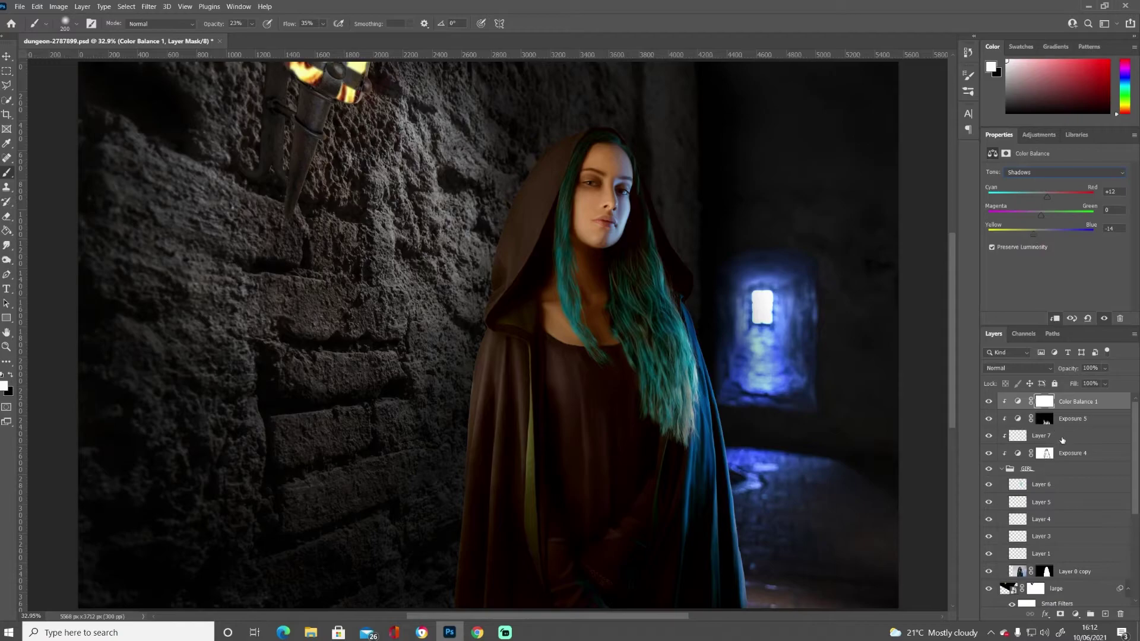
Soften Color Balance 1 on the woman by lowering its opacity.
key(x)
key(shift+1)
key(shift+4)
key(bracketleft)
key(bracketleft)
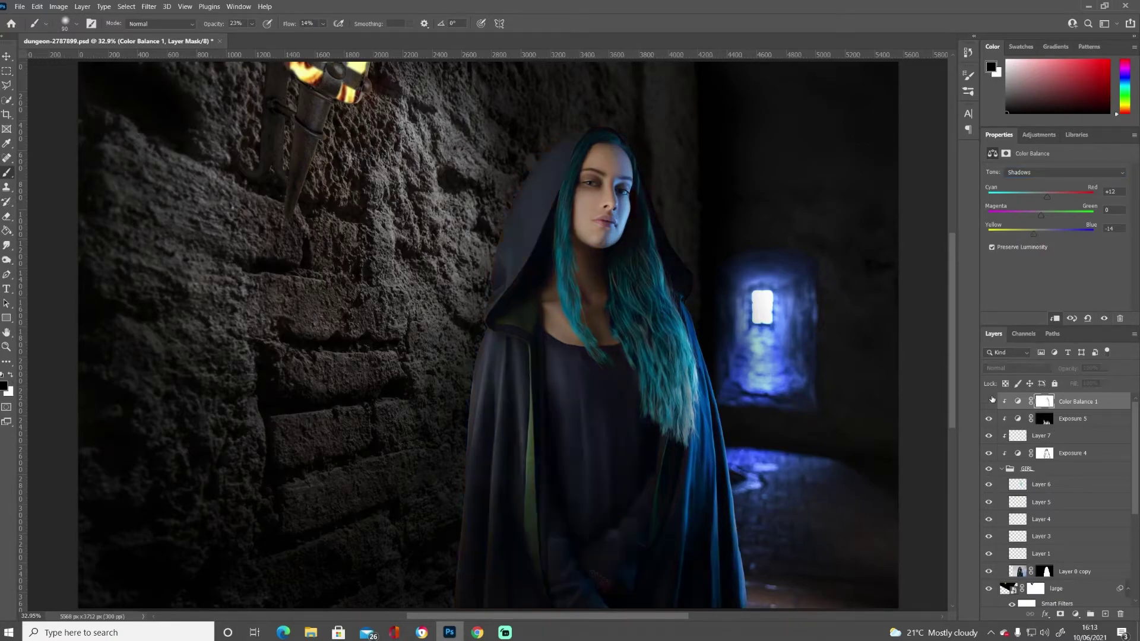
drag(1105, 368, 1109, 388)
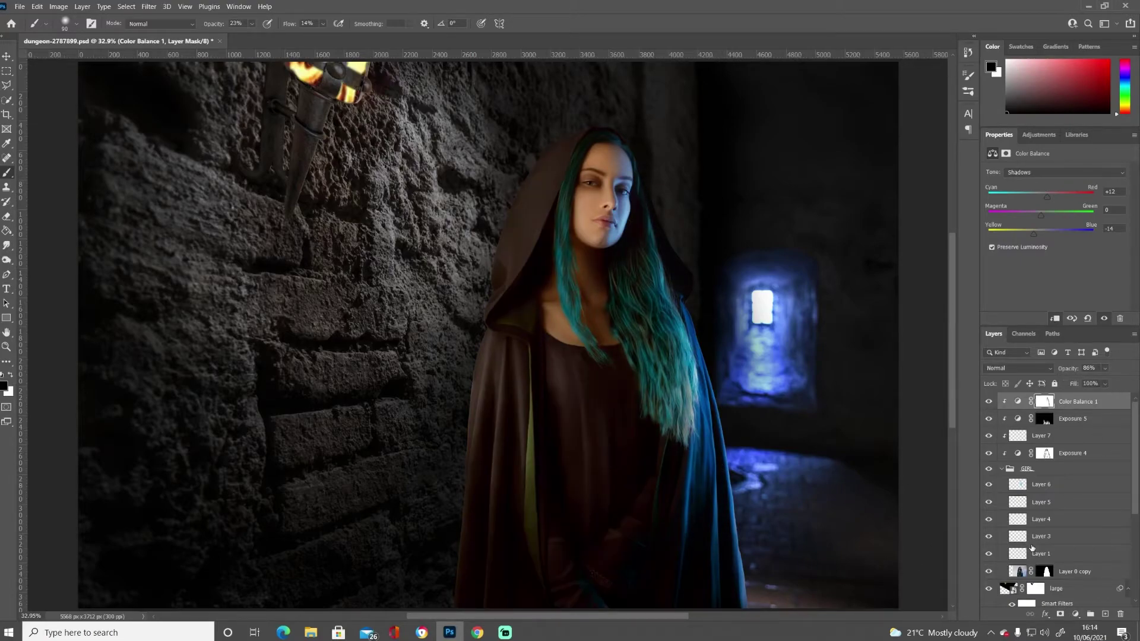
Add a clipped, colorized Hue/Saturation layer tinting the woman strong orange.
click(1076, 614)
click(1044, 273)
drag(1055, 255, 1092, 258)
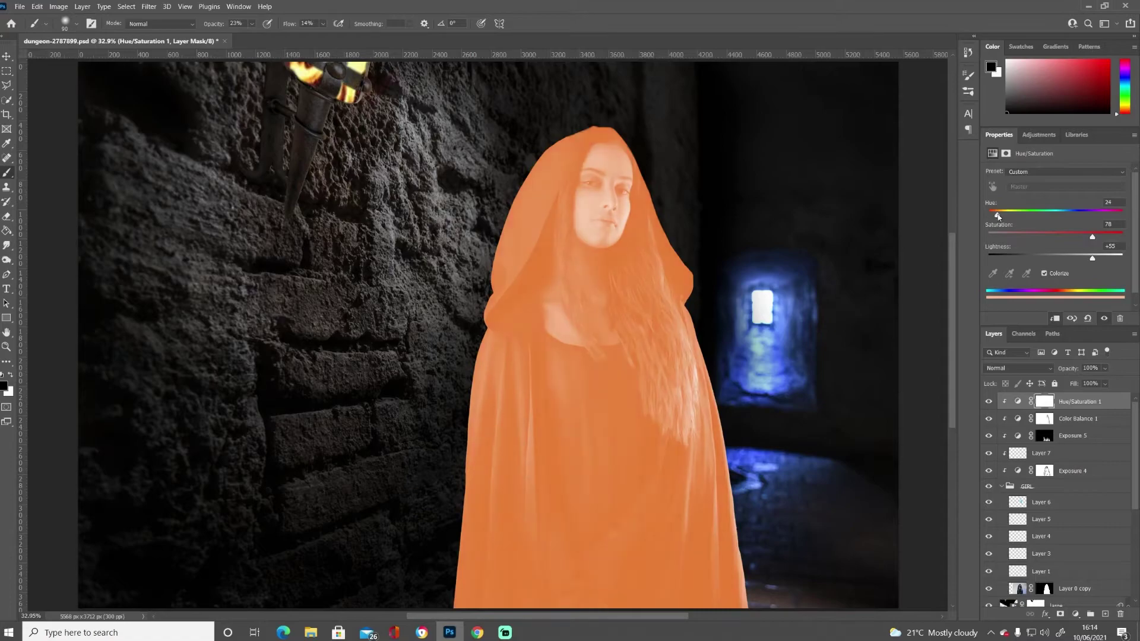
Invert the orange tint's mask and set a white brush at 18% opacity, about 3% flow.
key(ctrl+i)
key(x)
key(bracketleft)
key(bracketleft)
key(bracketleft)
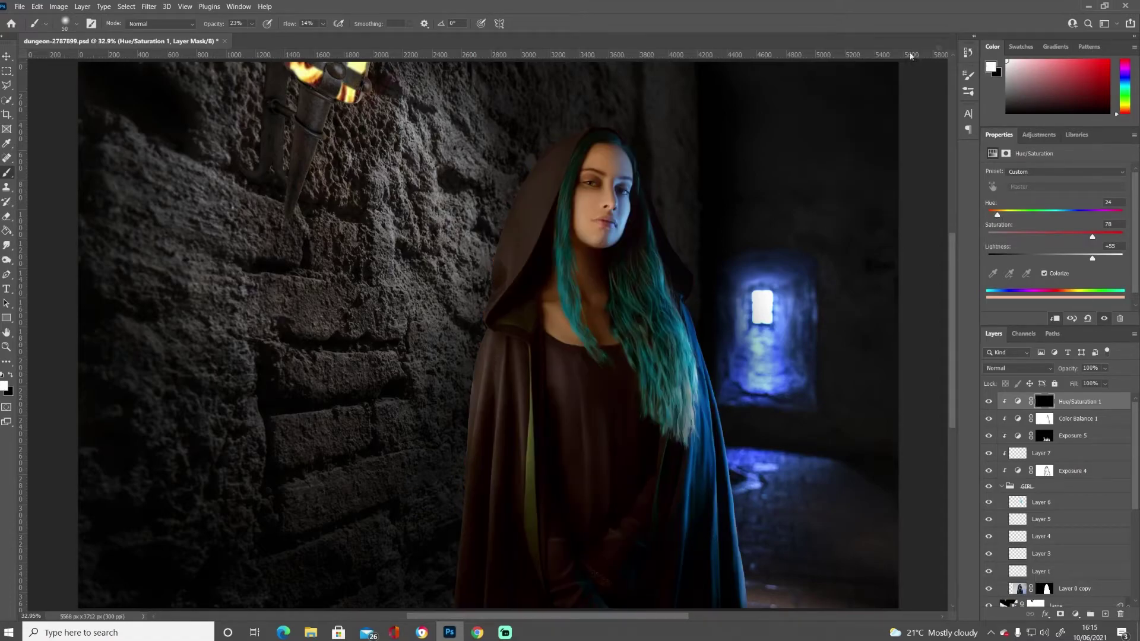
key(1)
key(8)
key(shift+1)
key(shift+0)
key(bracketleft)
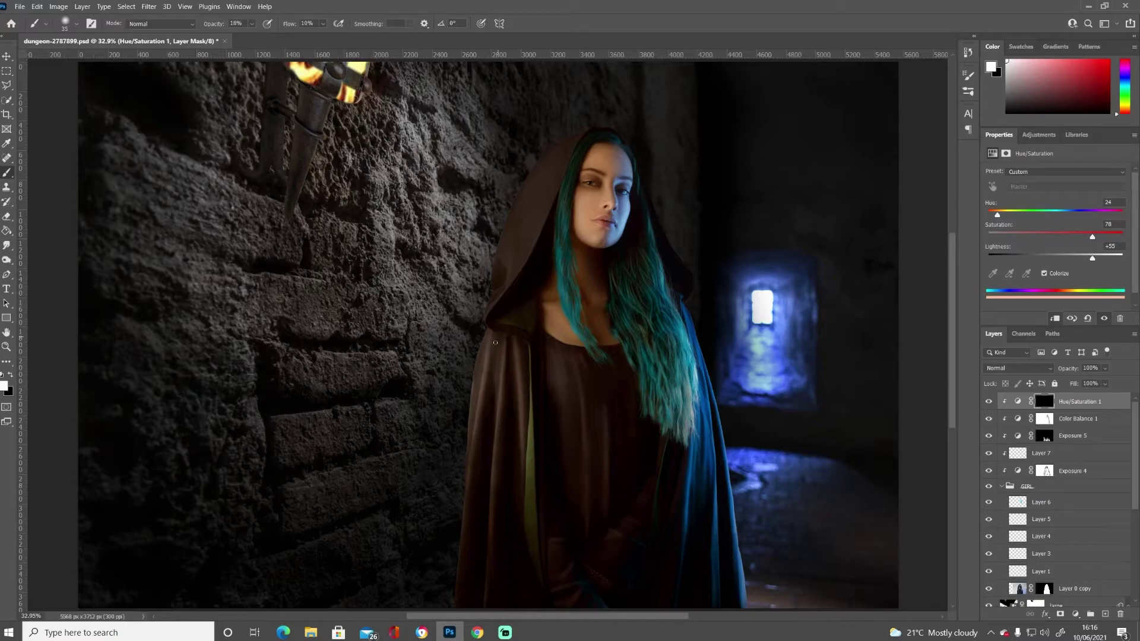
key(shift+0)
key(shift+3)
key(bracketright)
key(bracketright)
key(bracketright)
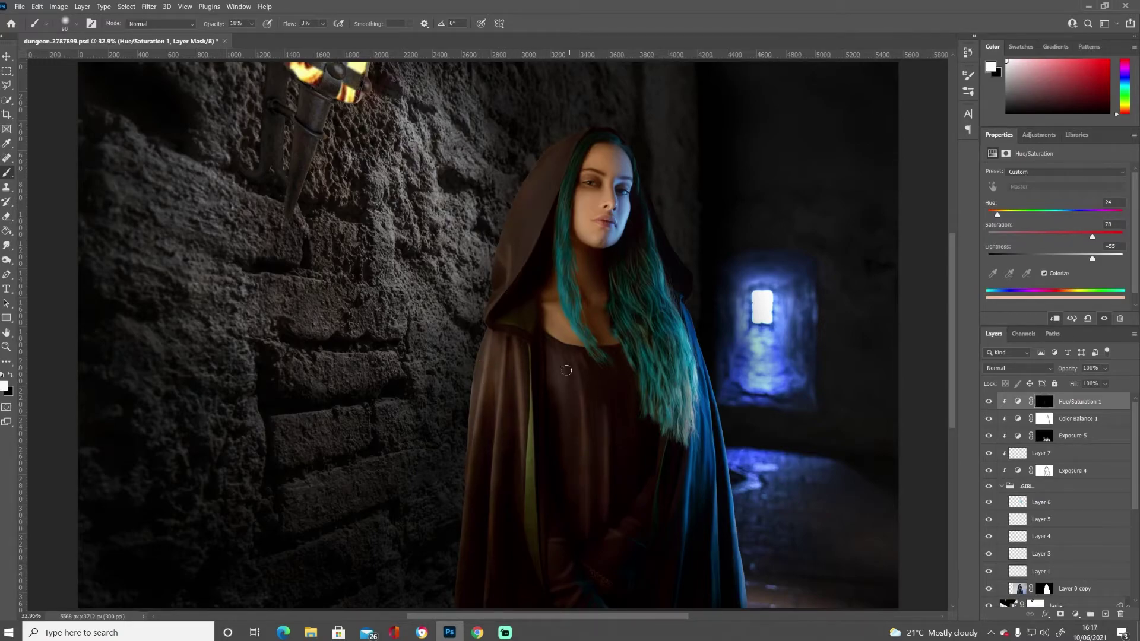
Paint faint orange tint onto the cloak through the Hue/Saturation 1 mask.
double_click(1081, 402)
click(947, 119)
key(x)
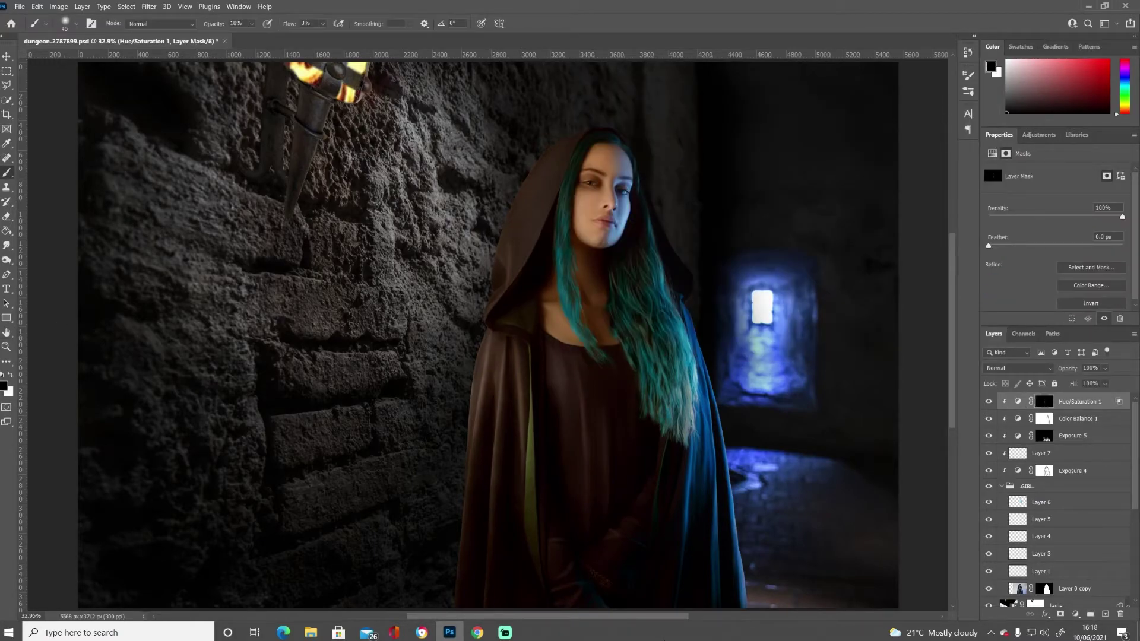
key(x)
key(bracketright)
key(bracketright)
key(bracketright)
key(x)
key(bracketleft)
key(bracketleft)
click(1018, 401)
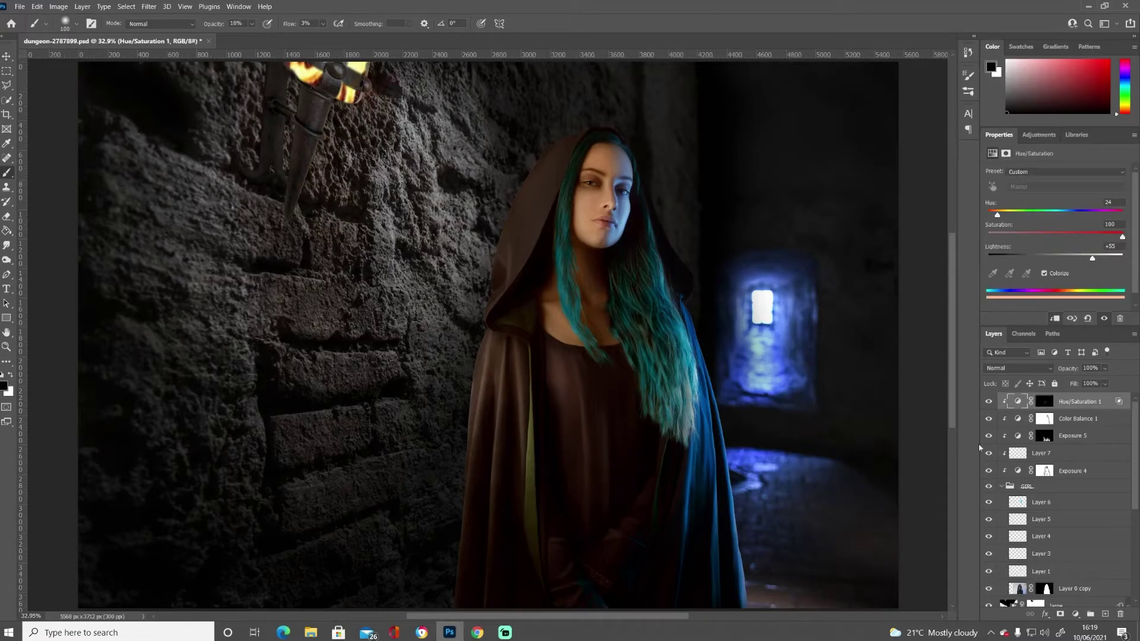
click(1044, 402)
key(x)
key(bracketleft)
key(bracketleft)
key(bracketleft)
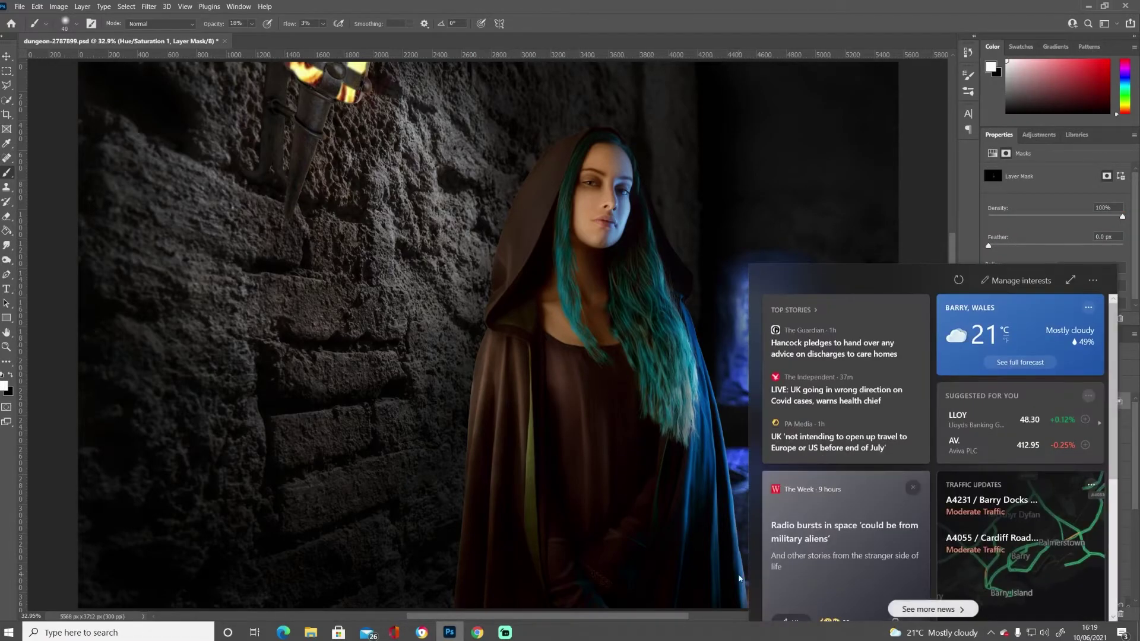
Open and close the Windows taskbar settings, then switch to a larger black brush.
right_click(910, 632)
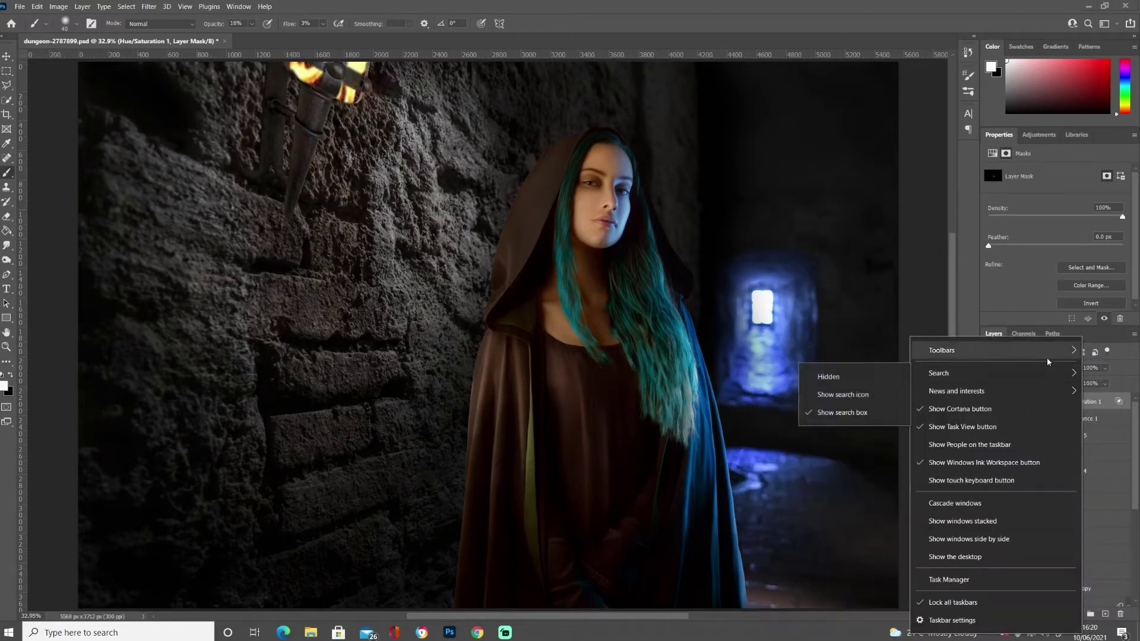
click(941, 620)
click(680, 27)
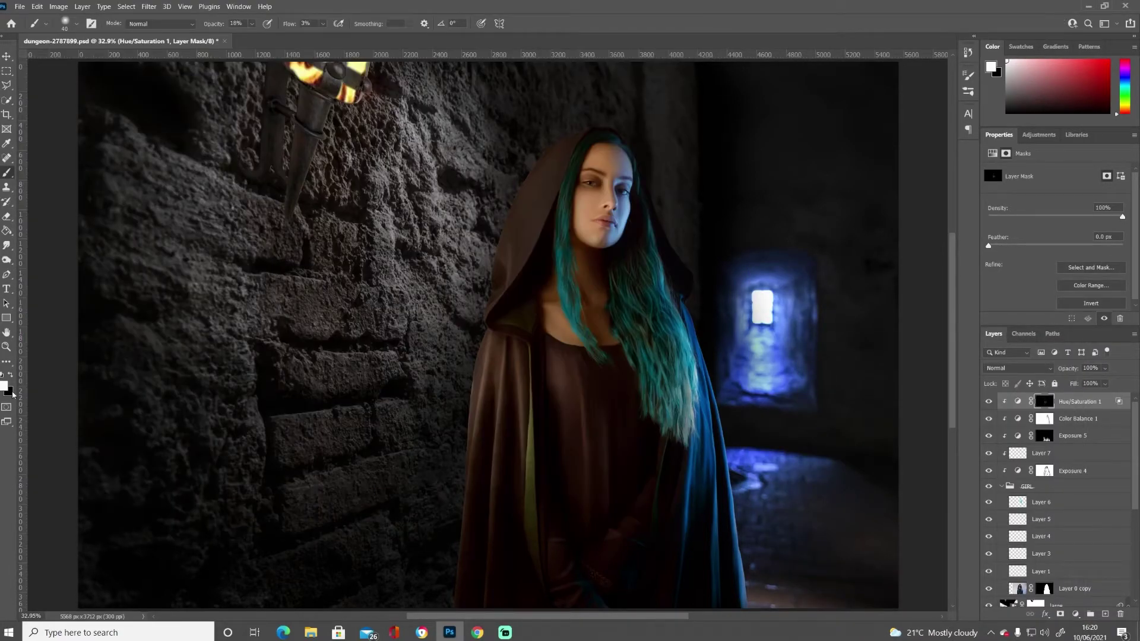
key(x)
key(bracketright)
key(bracketright)
key(bracketright)
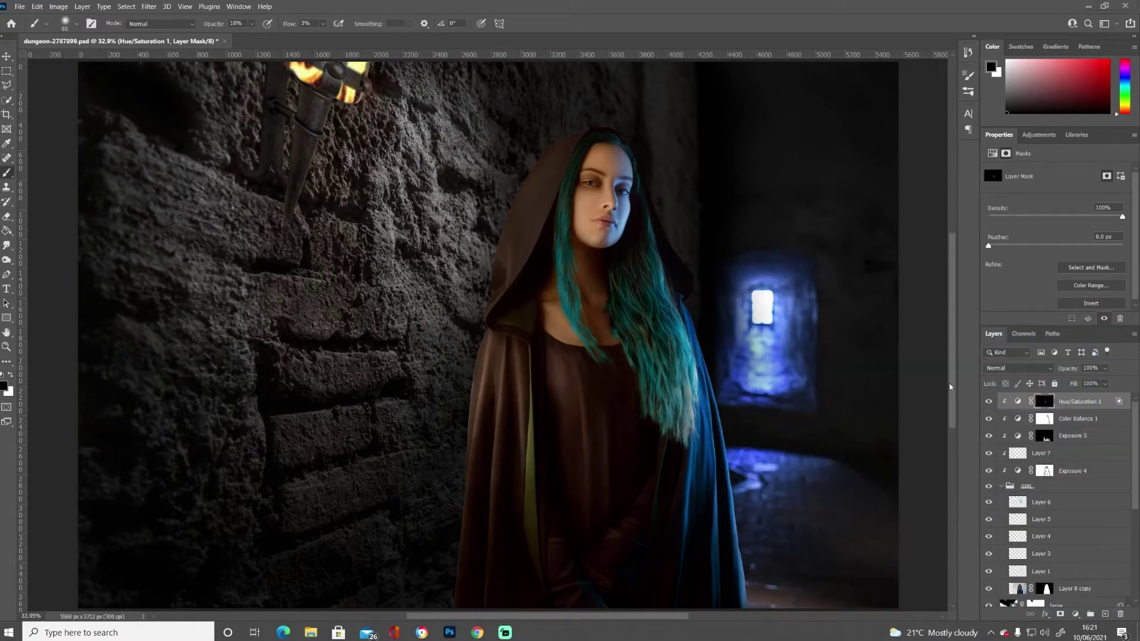
Add a masked Color Balance over the background, warming the wall around the torch.
scroll(1066, 561, down, 5)
click(1066, 578)
drag(1040, 197, 1058, 199)
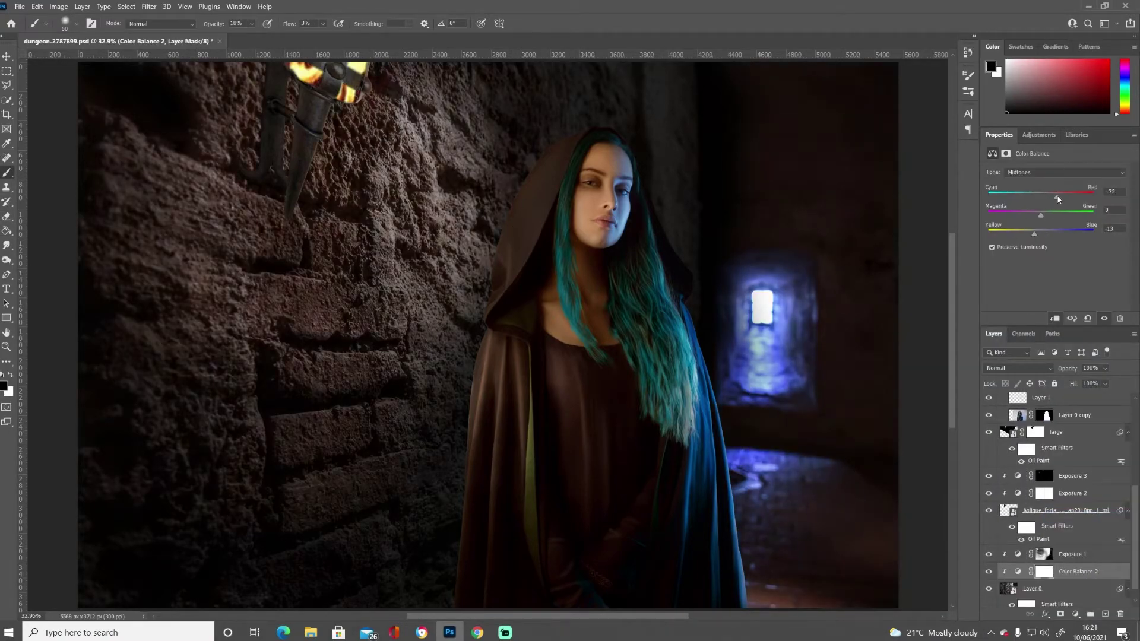
click(1063, 172)
click(1024, 177)
key(ctrl+i)
click(11, 373)
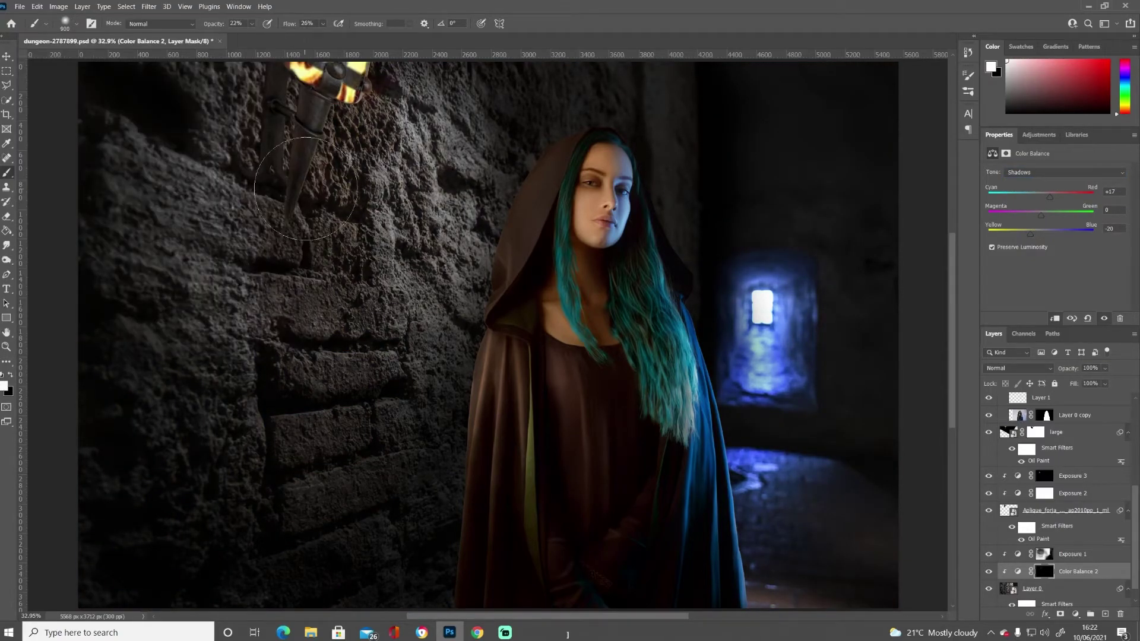
mouse_move(297, 168)
mouse_down()
mouse_move(226, 174)
mouse_move(184, 106)
mouse_move(502, 159)
mouse_move(476, 106)
mouse_move(214, 336)
mouse_up()
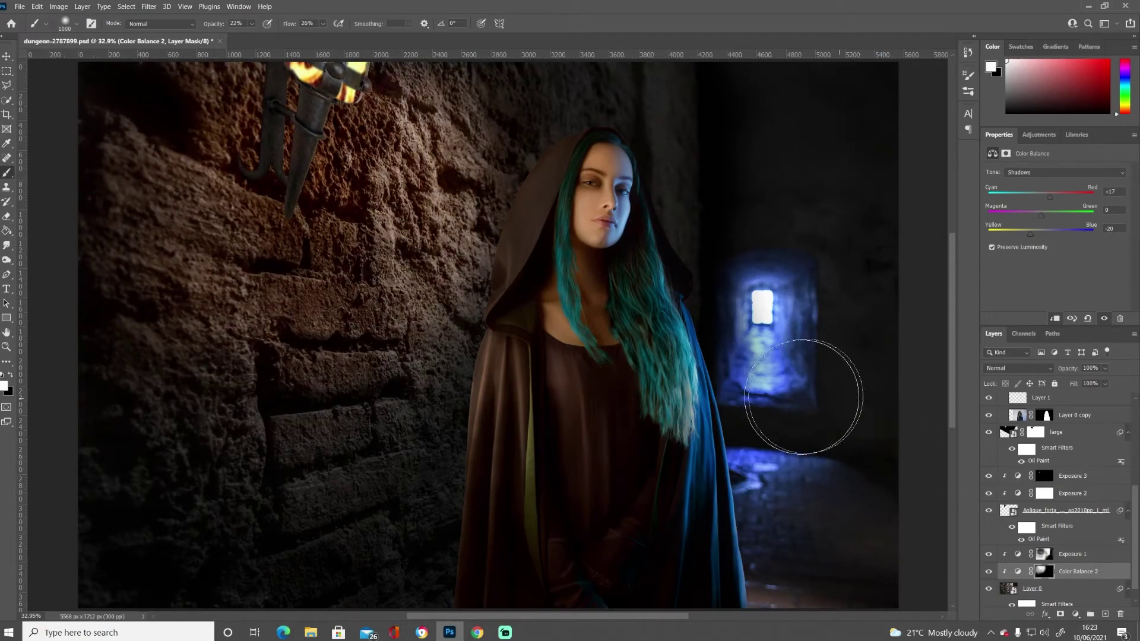
Tint the background warm orange with an inverted mask, painting light onto the upper-left wall.
mouse_move(1022, 237)
mouse_down()
mouse_move(1084, 239)
mouse_move(1062, 258)
mouse_up()
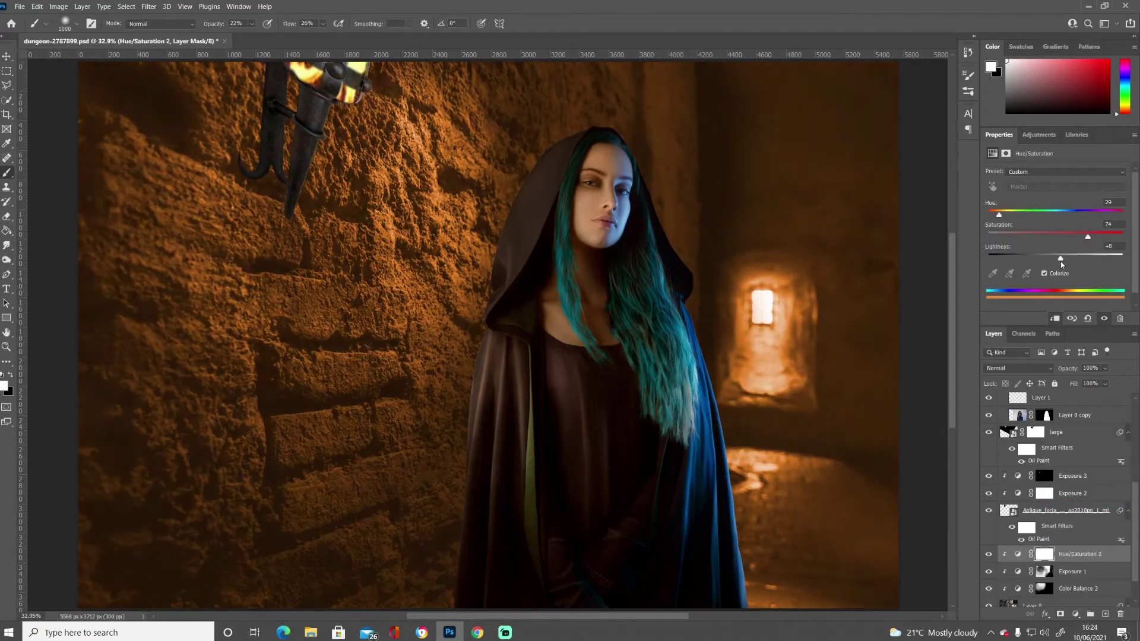
key(ctrl+i)
key(bracketleft)
key(bracketleft)
key(bracketleft)
drag(356, 130, 423, 209)
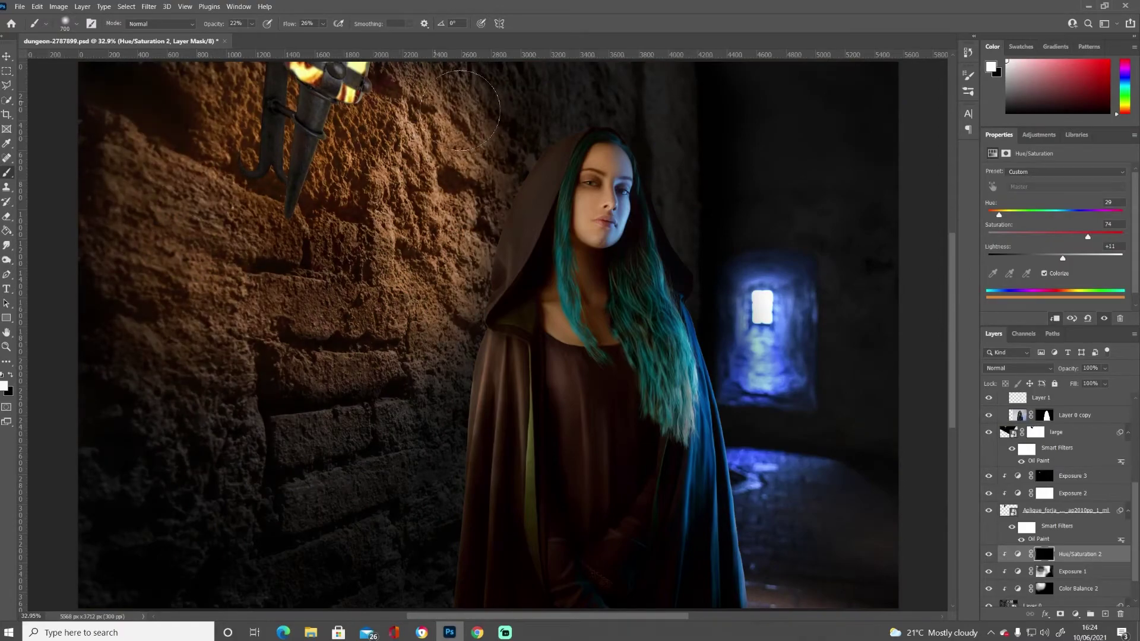
drag(245, 95, 196, 190)
key(x)
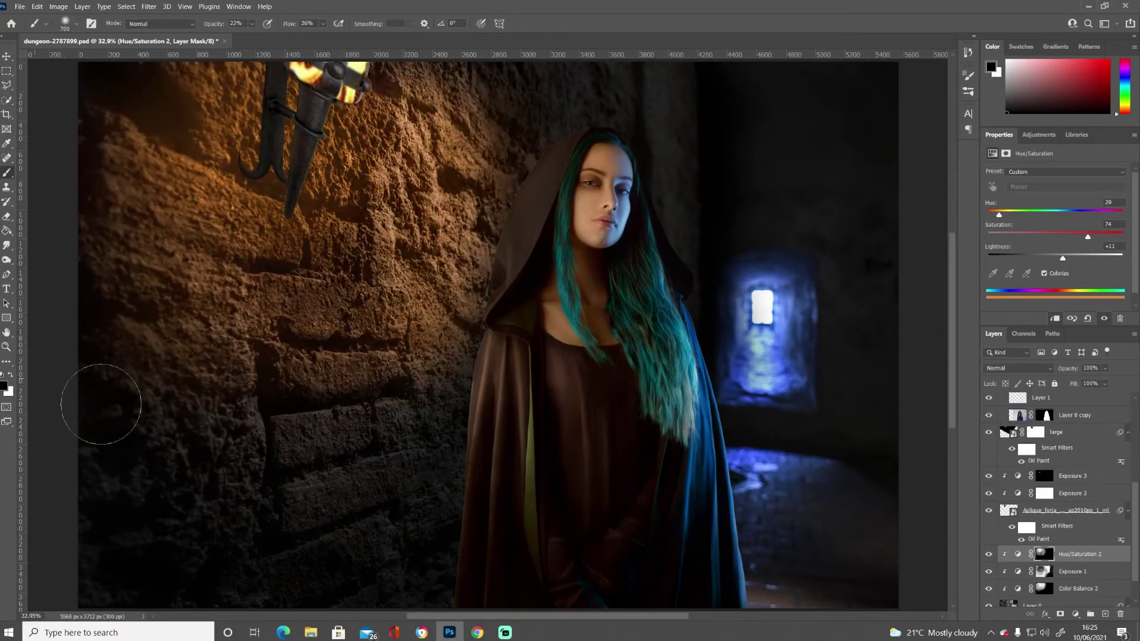
Return to Hue/Saturation 2 with a white, lower-flow brush.
key(alt+bracketleft)
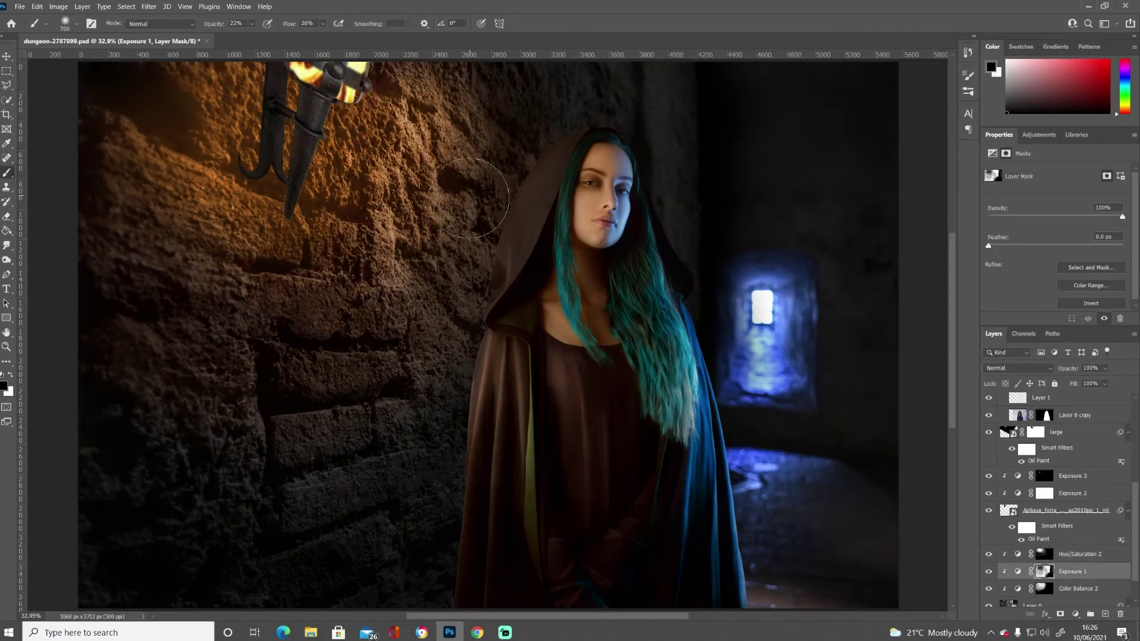
click(1027, 558)
key(x)
key(shift+0)
key(shift+9)
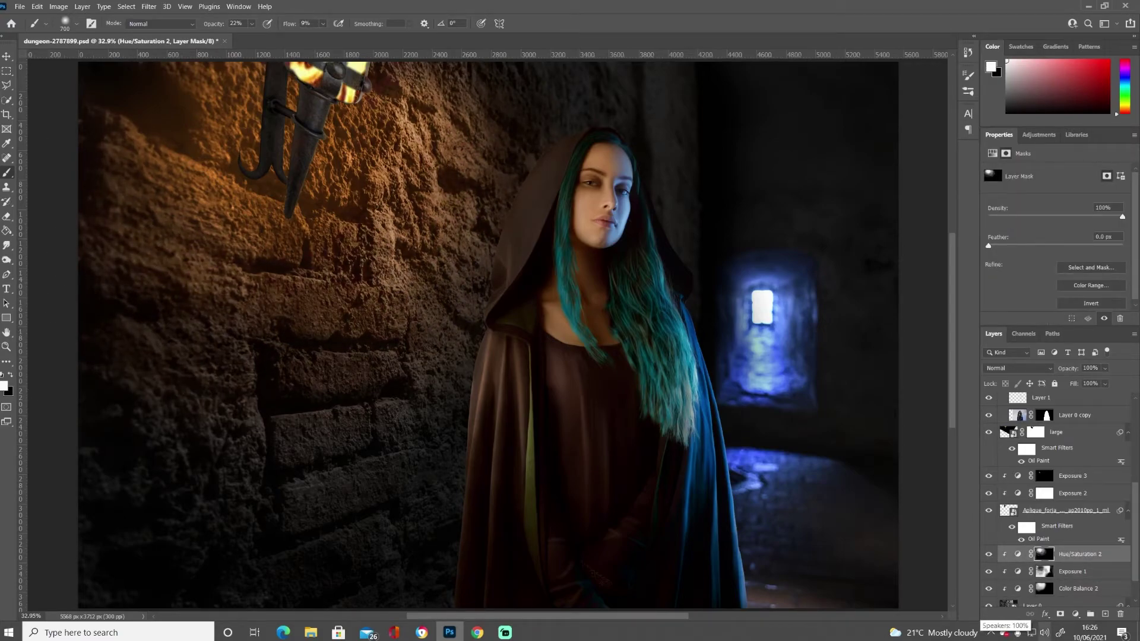
Add Color Balance 3 above Exposure 3 with highlights +5 red and -13 yellow.
scroll(1069, 534, up, 1)
click(1072, 502)
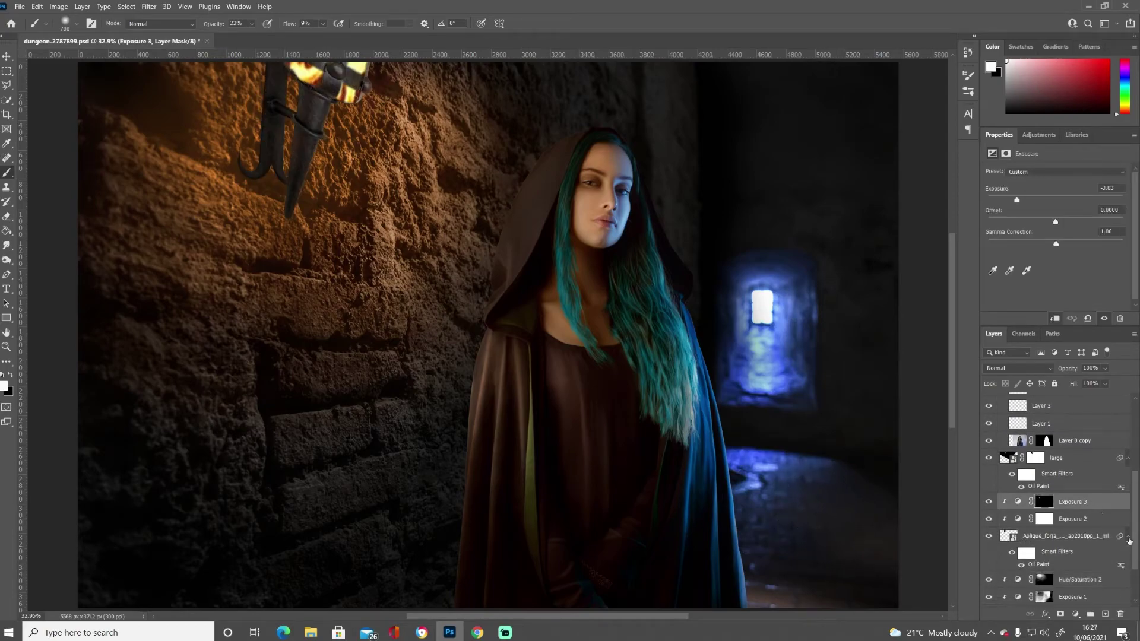
key(ctrl+b)
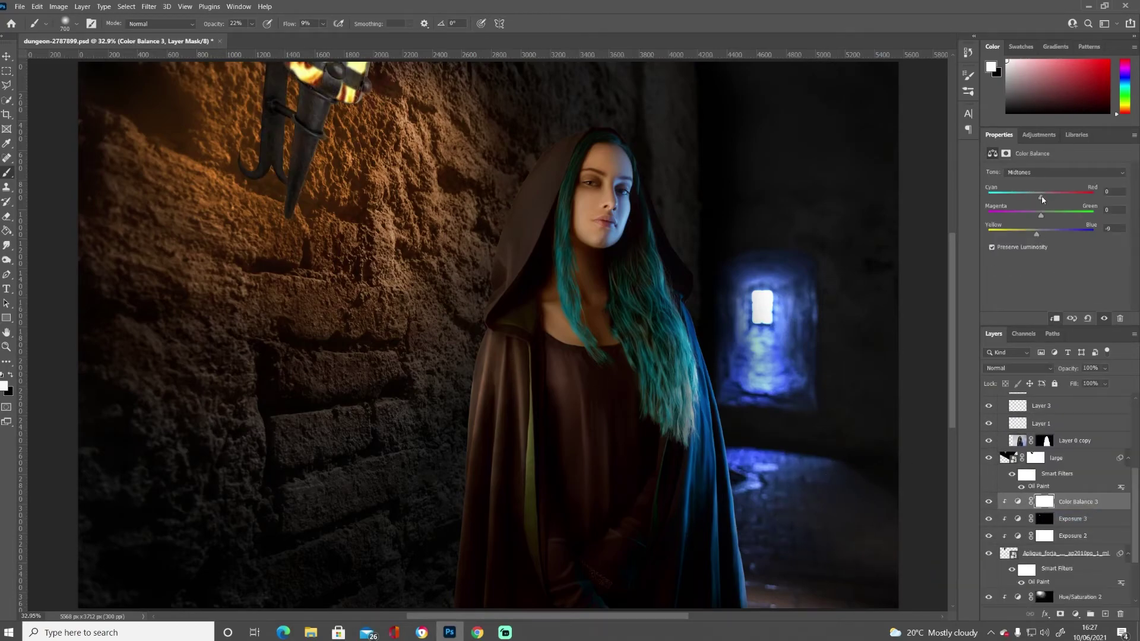
drag(1048, 200, 1046, 199)
key(alt+3)
Select the Exposure 1 adjustment, zoom in on the wall torch, and raise brush opacity and flow.
scroll(1034, 437, down, 3)
click(1072, 538)
key(ctrl+plus)
key(ctrl+plus)
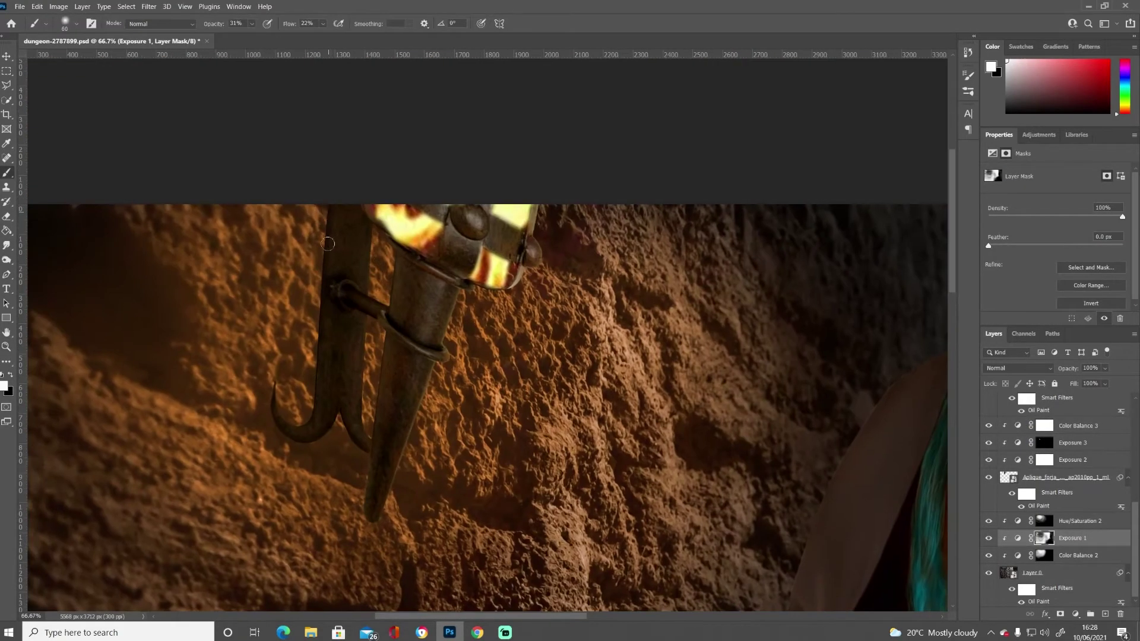
key(5)
key(2)
key(shift+4)
key(shift+2)
key(ctrl+bracketright)
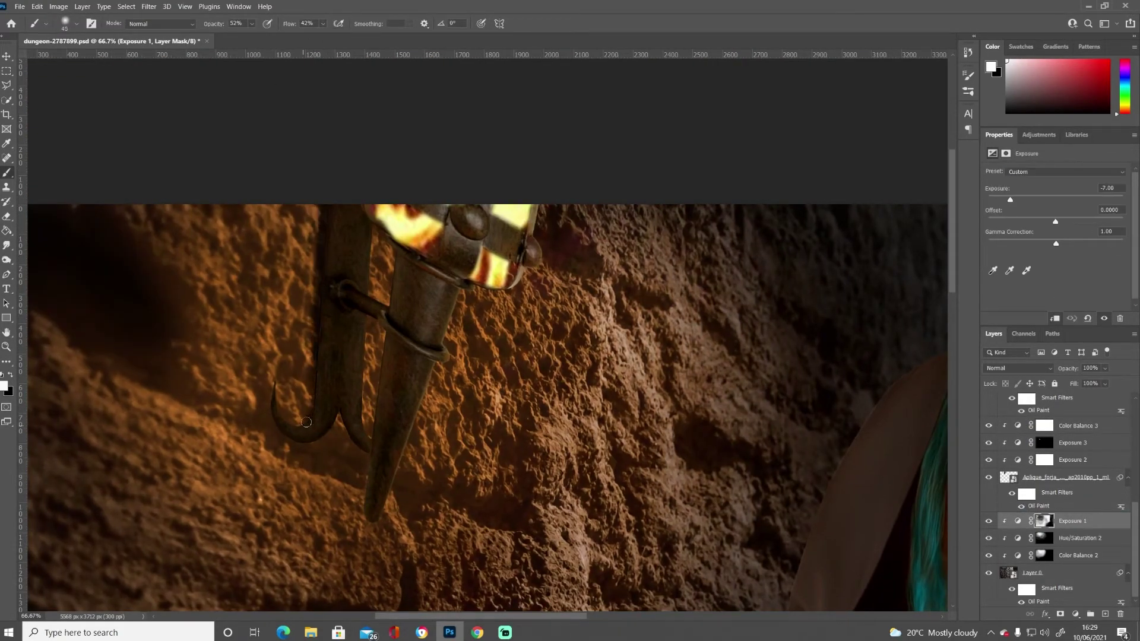
Refine the Exposure 1 mask around the torch hook with a softer, lower-opacity brush.
drag(307, 422, 303, 425)
key(bracketright)
key(3)
key(0)
key(shift+1)
key(shift+1)
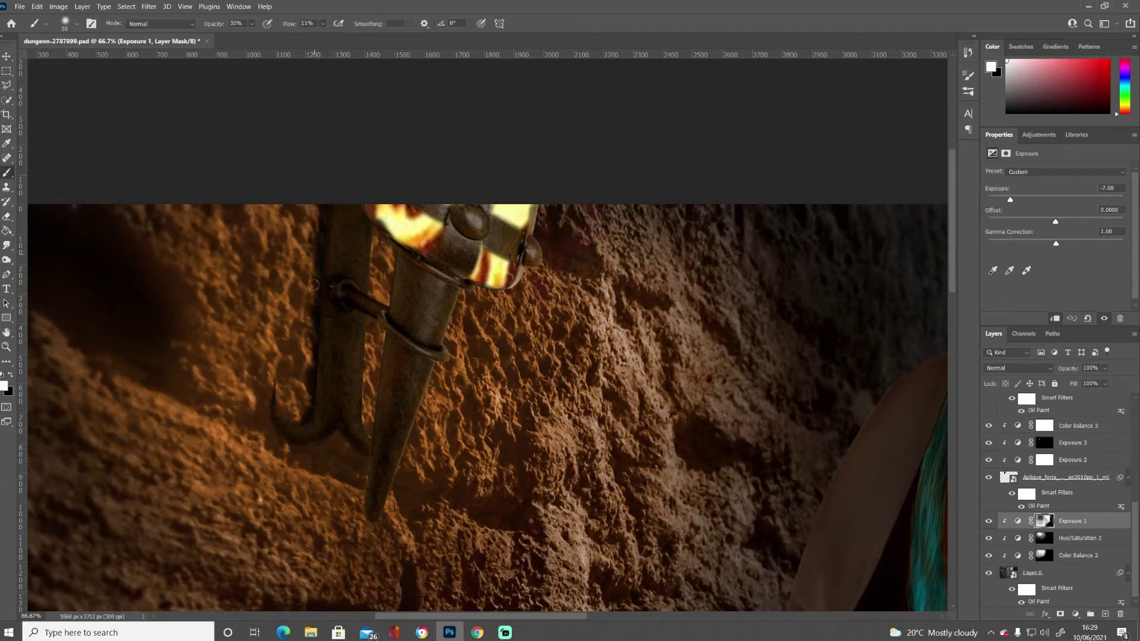
drag(314, 285, 304, 416)
key(ctrl+0)
Zoom in on the torch bracket and set a white brush at higher opacity.
key(x)
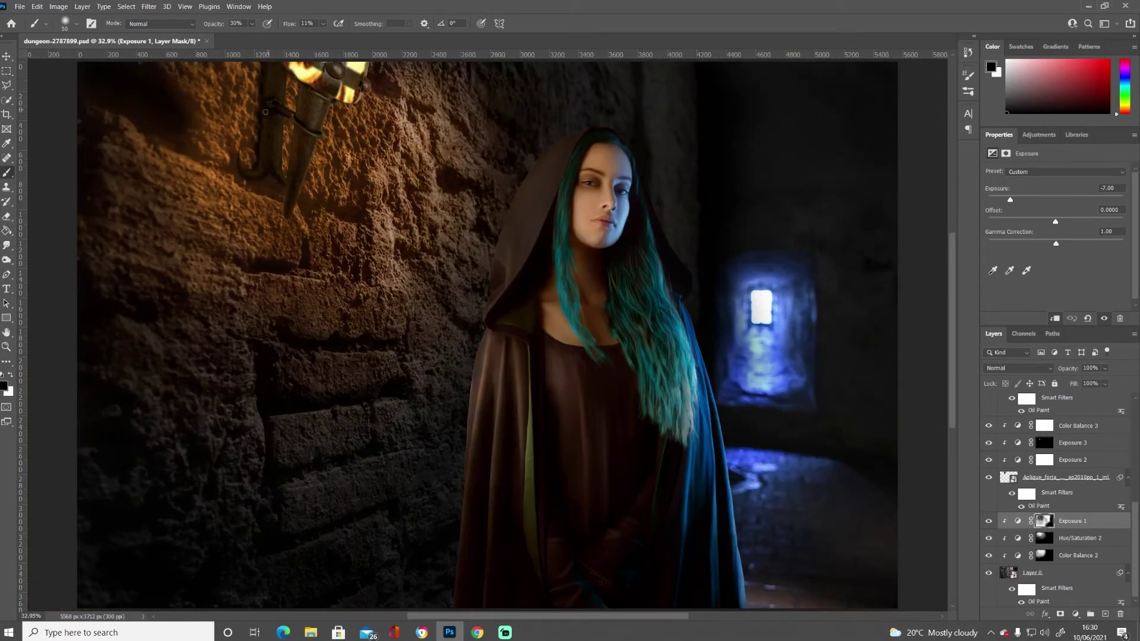
key(1)
key(9)
key(1)
key(7)
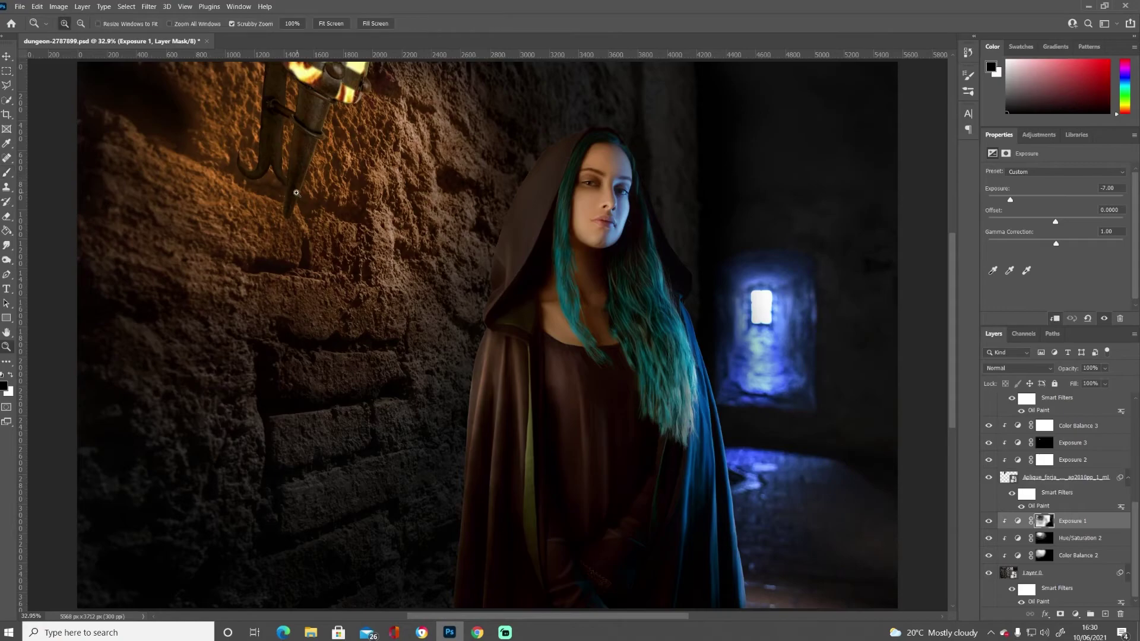
key(ctrl+plus)
click(323, 23)
drag(324, 37, 336, 40)
key(x)
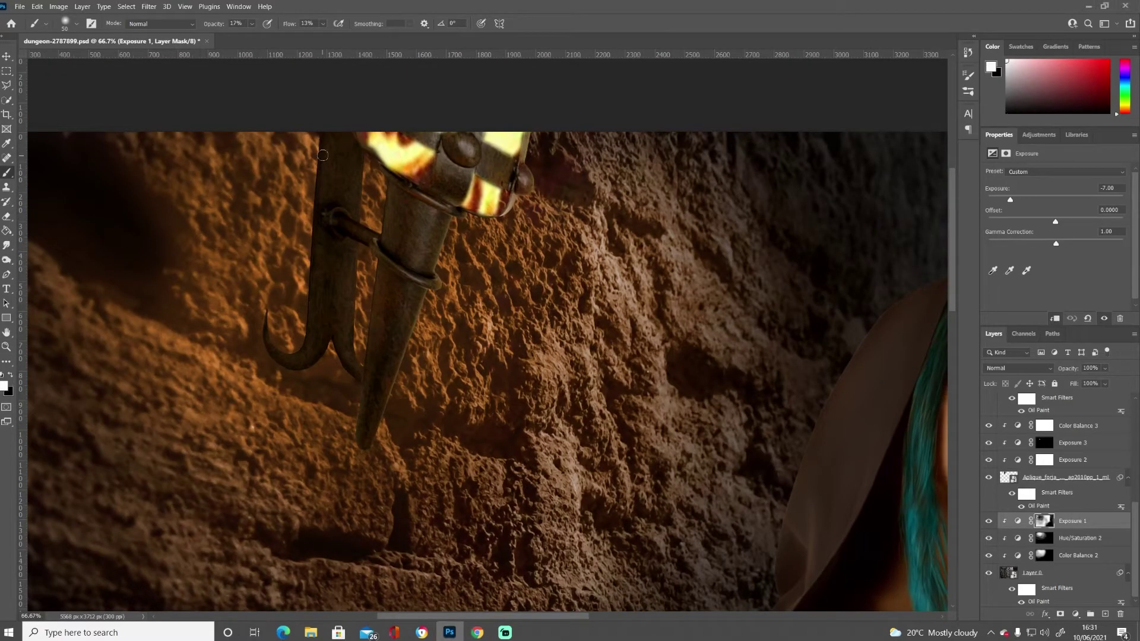
key(2)
key(4)
Paint white on the Exposure 1 mask along the pole's left edge and the hook.
mouse_move(313, 196)
mouse_down()
mouse_move(309, 142)
mouse_move(311, 225)
mouse_up()
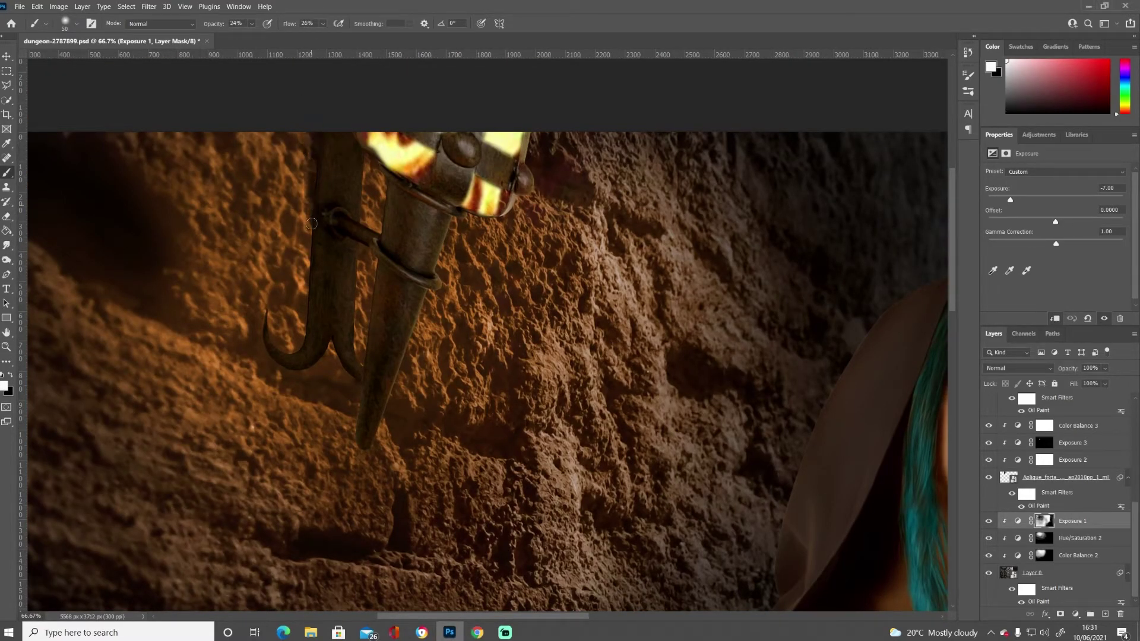
mouse_move(306, 154)
mouse_down()
mouse_move(310, 260)
mouse_move(285, 356)
mouse_up()
drag(300, 285, 320, 221)
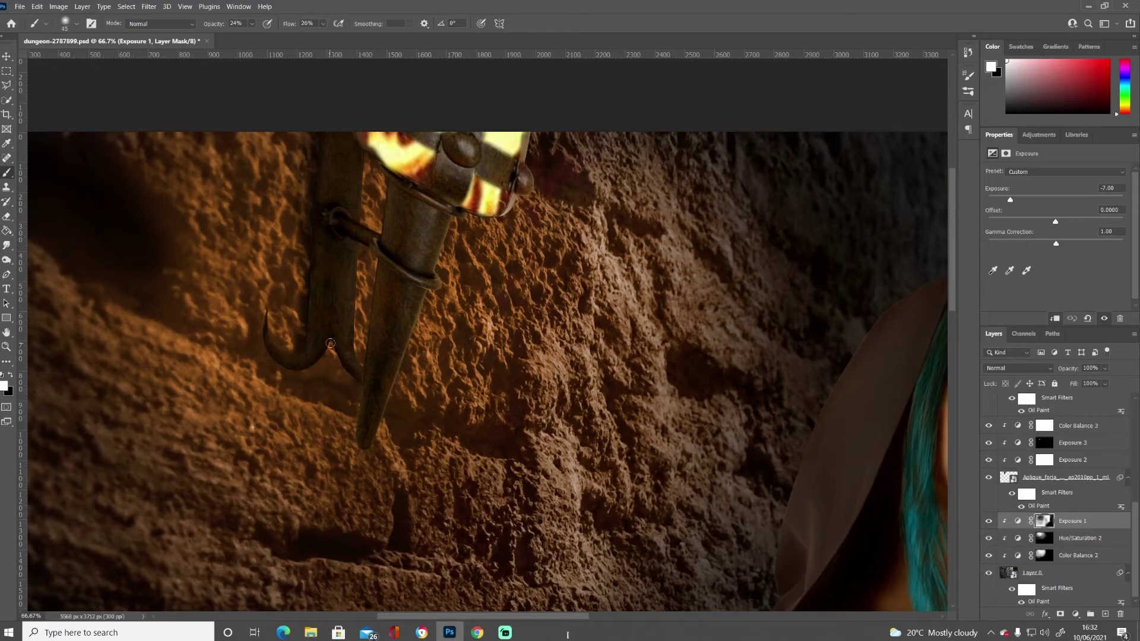
drag(327, 345, 347, 383)
key(bracketleft)
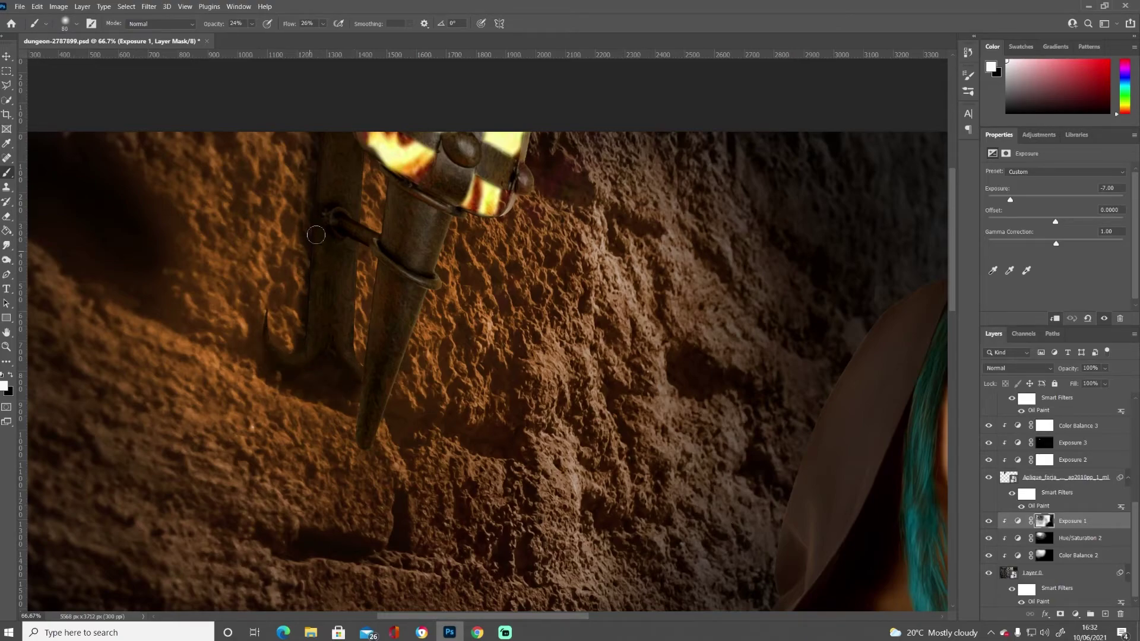
key(ctrl+0)
key(alt+bracketleft)
key(bracketright)
key(bracketright)
key(bracketright)
key(bracketright)
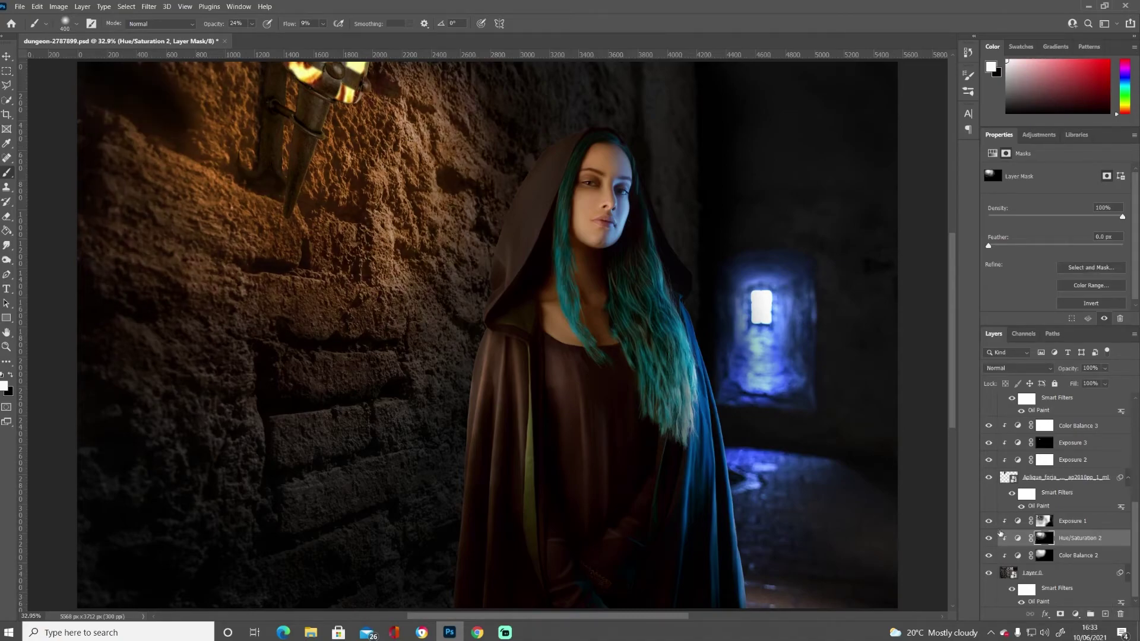
Darken the wall near the torch with a large full-strength black brush on the Hue/Saturation 2 mask.
scroll(999, 588, up, 3)
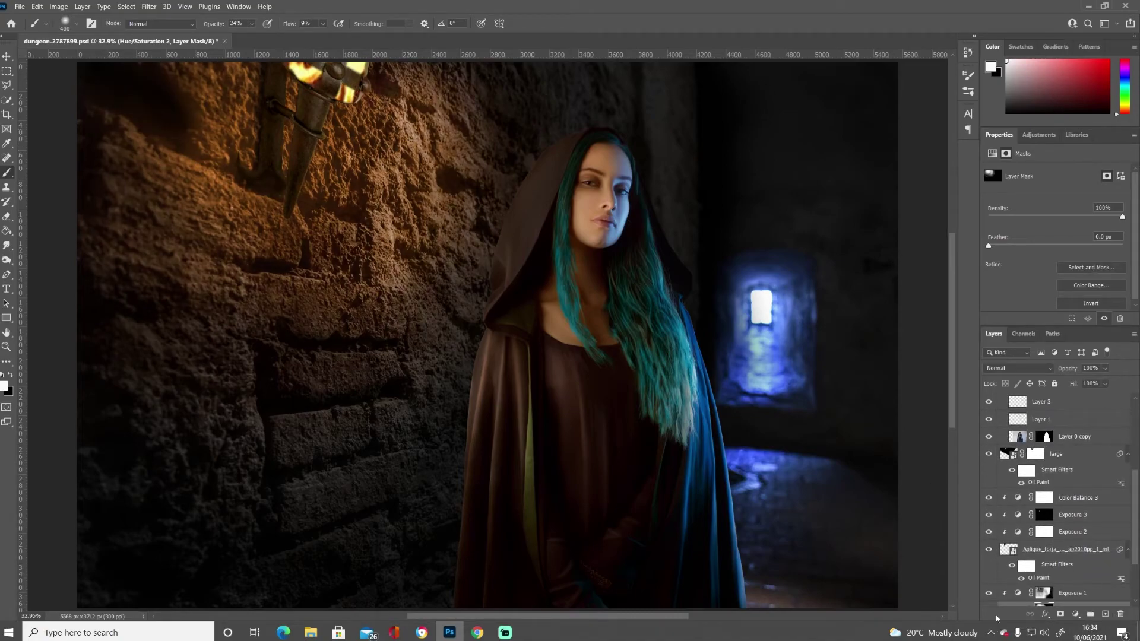
key(alt+Tab)
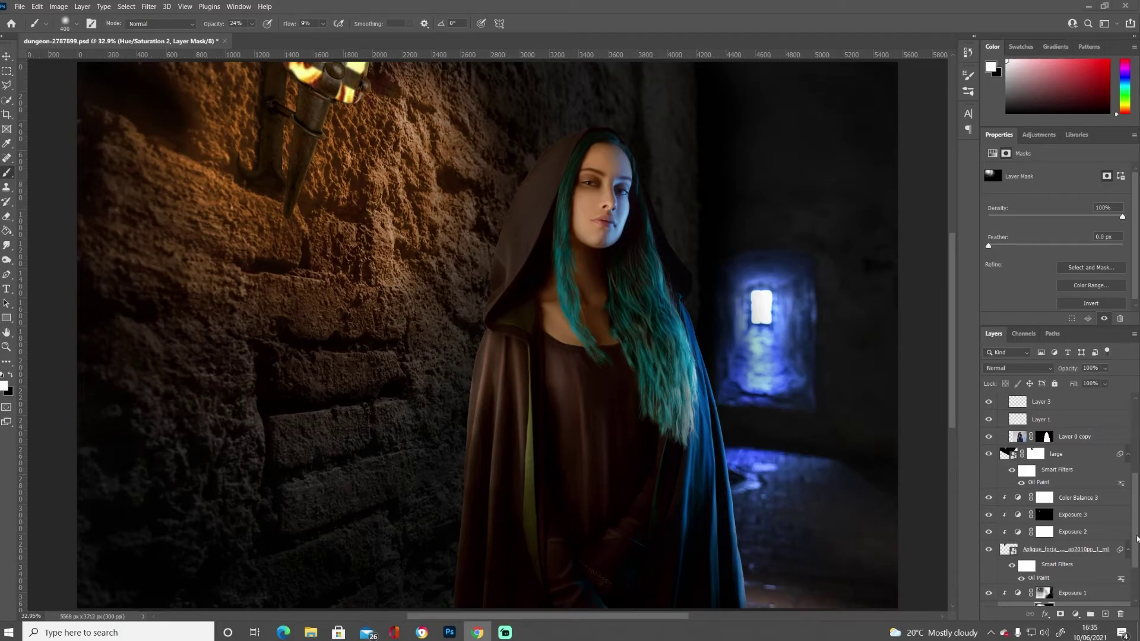
scroll(1137, 539, down, 3)
key(x)
key(0)
key(bracketright)
key(bracketright)
key(bracketright)
drag(225, 225, 333, 184)
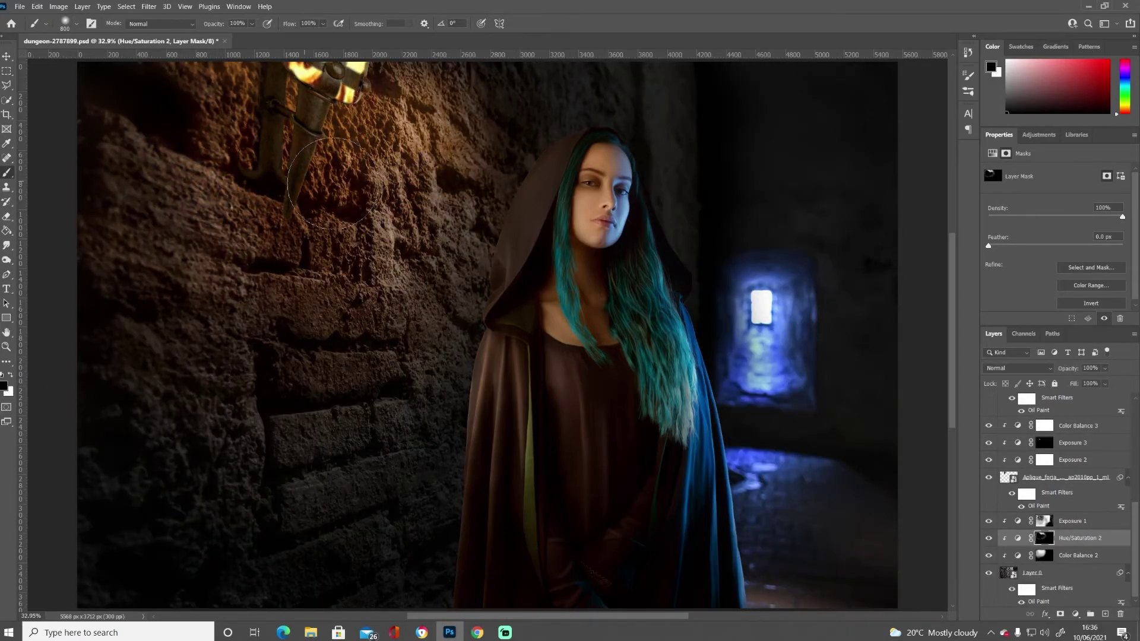
Paint white at 27% opacity and 16% flow on the Exposure 1 mask right of the torch.
key(alt+bracketright)
key(x)
key(2)
key(7)
key(shift+1)
key(shift+6)
mouse_move(153, 267)
mouse_down()
mouse_move(325, 275)
mouse_move(422, 149)
mouse_up()
Resize the brush to 500 px and paint the Hue/Saturation 2 mask over the upper-left wall.
key(x)
key(bracketright)
key(bracketright)
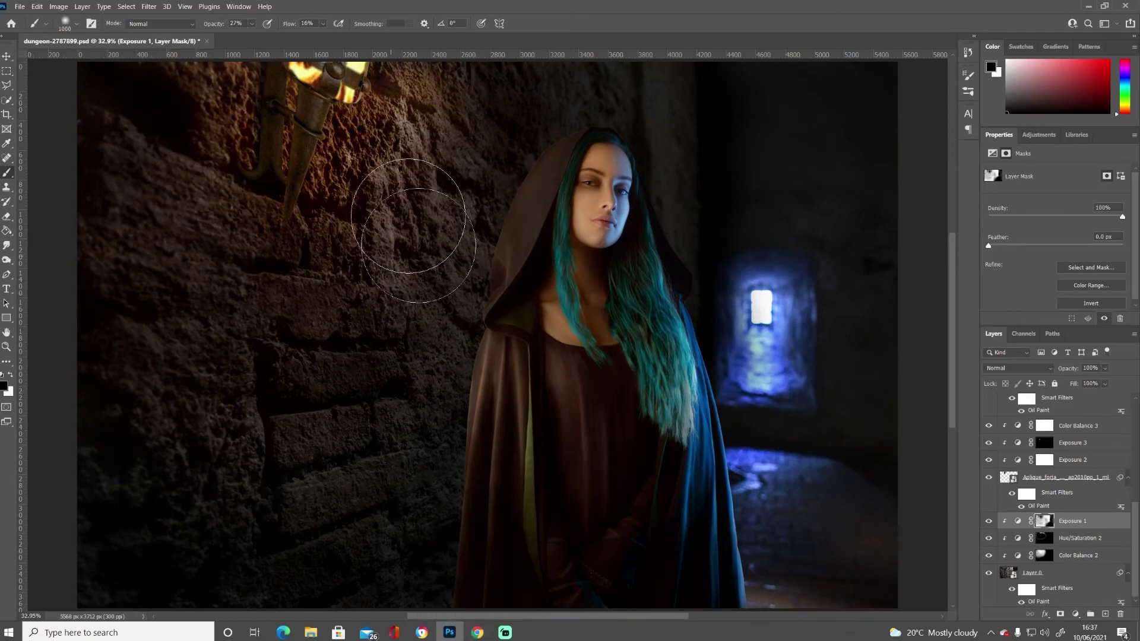
key(bracketleft)
key(bracketleft)
key(bracketleft)
key(x)
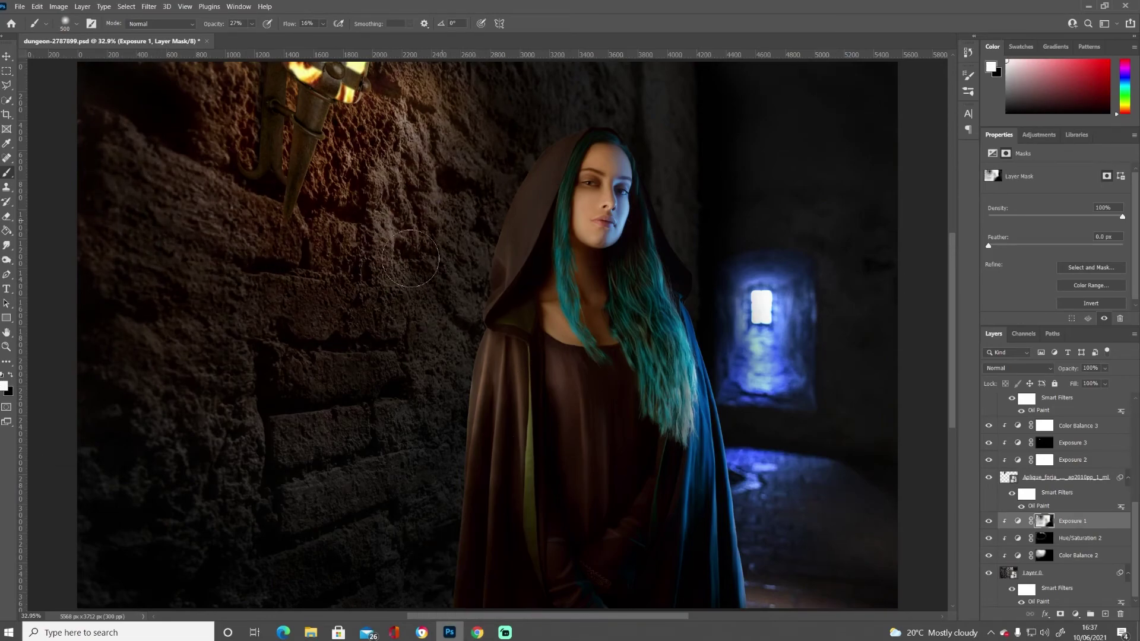
key(alt+bracketleft)
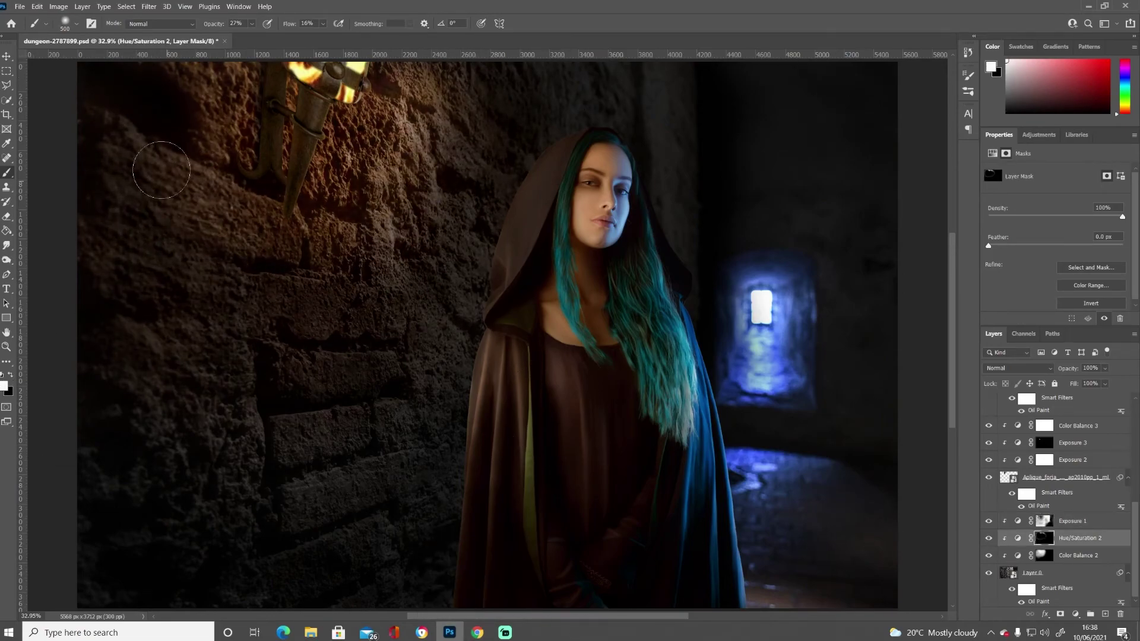
drag(578, 423, 754, 426)
Lower Exposure 1's exposure to -12.67 to darken the wall further.
click(1018, 522)
drag(1033, 200, 1004, 201)
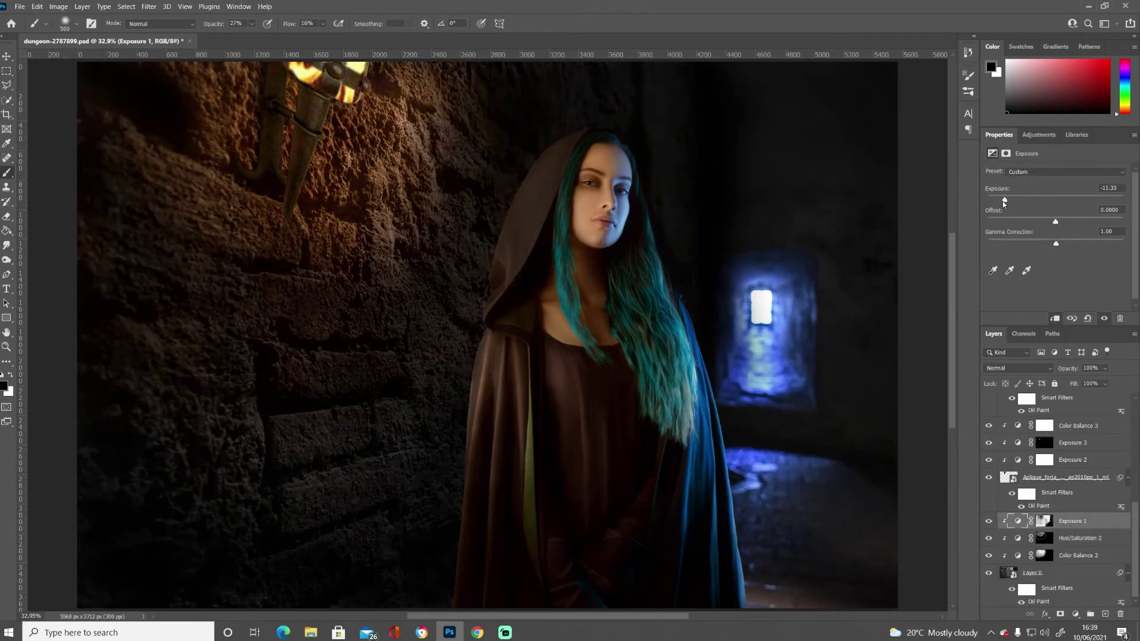
scroll(1045, 505, up, 3)
scroll(1045, 505, up, 2)
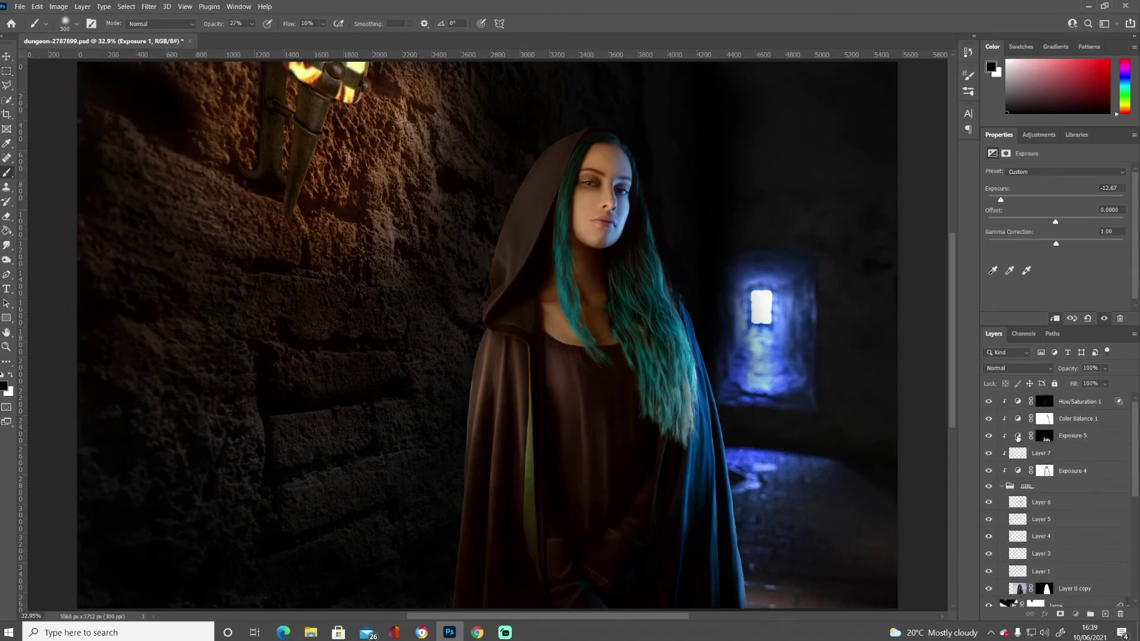
click(1045, 436)
key(x)
scroll(1045, 475, down, 5)
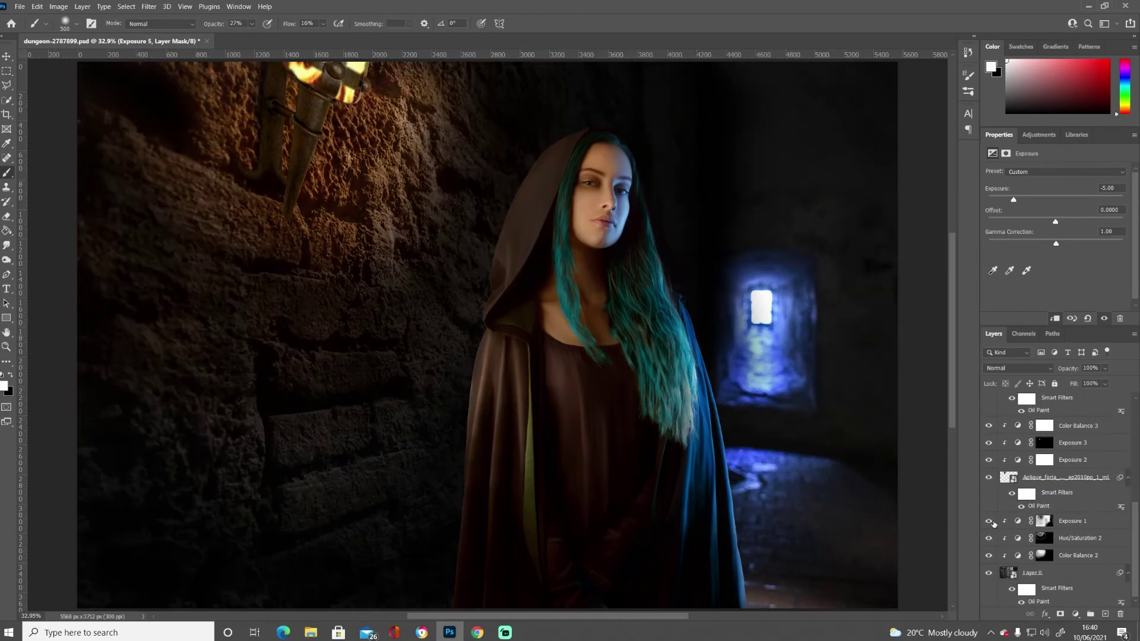
click(1045, 521)
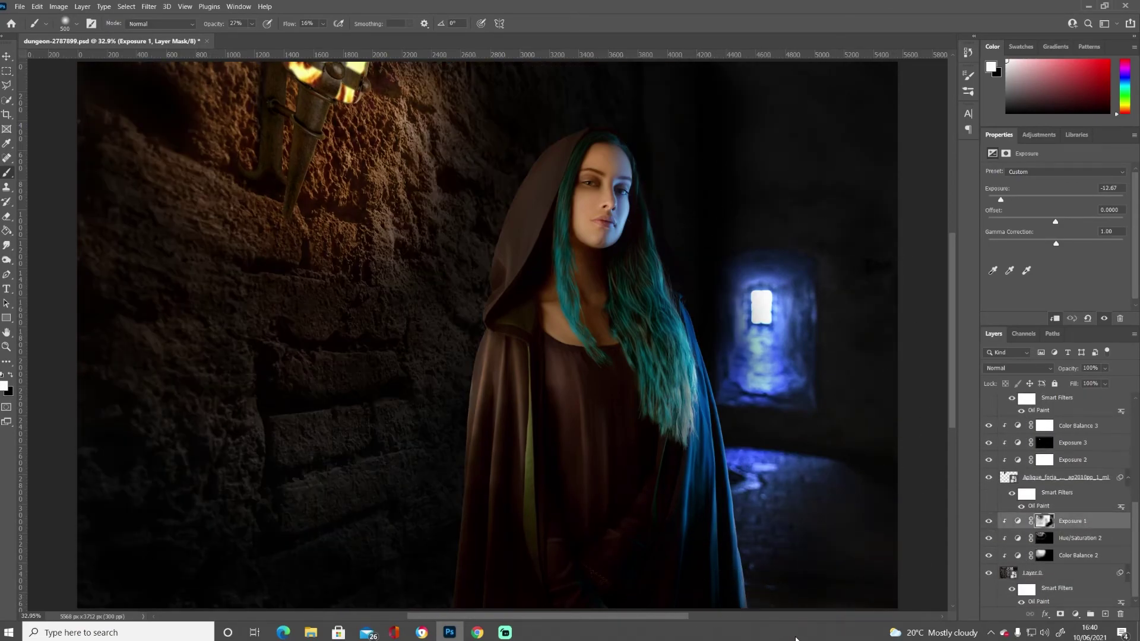
Colorize Hue/Saturation 3 gold (Hue 29, Saturation 90, Lightness +24), invert its mask, paint the lower torch shaft.
scroll(1135, 539, up, 3)
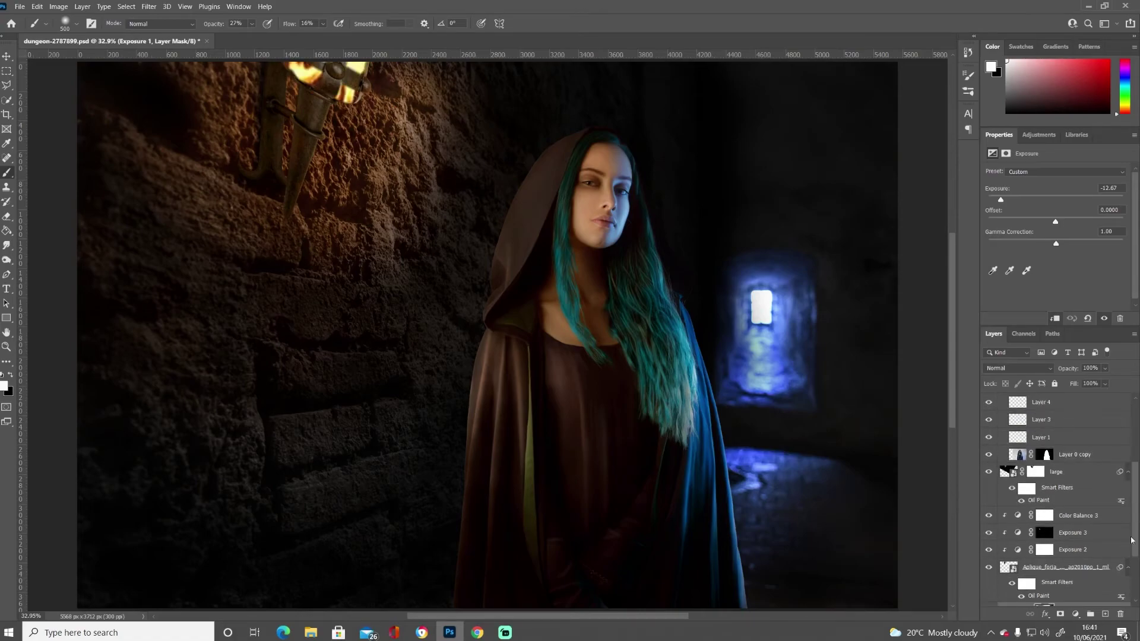
mouse_move(1060, 236)
mouse_down()
mouse_move(1108, 236)
mouse_move(1065, 259)
mouse_up()
key(ctrl+i)
key(bracketleft)
key(bracketleft)
key(bracketleft)
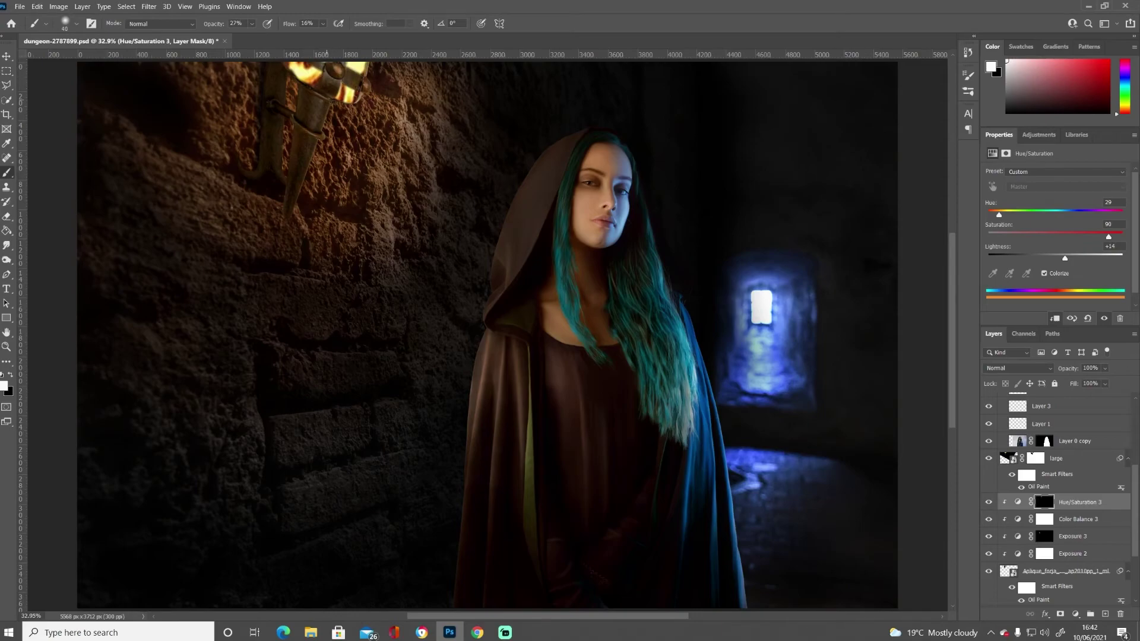
drag(310, 164, 297, 202)
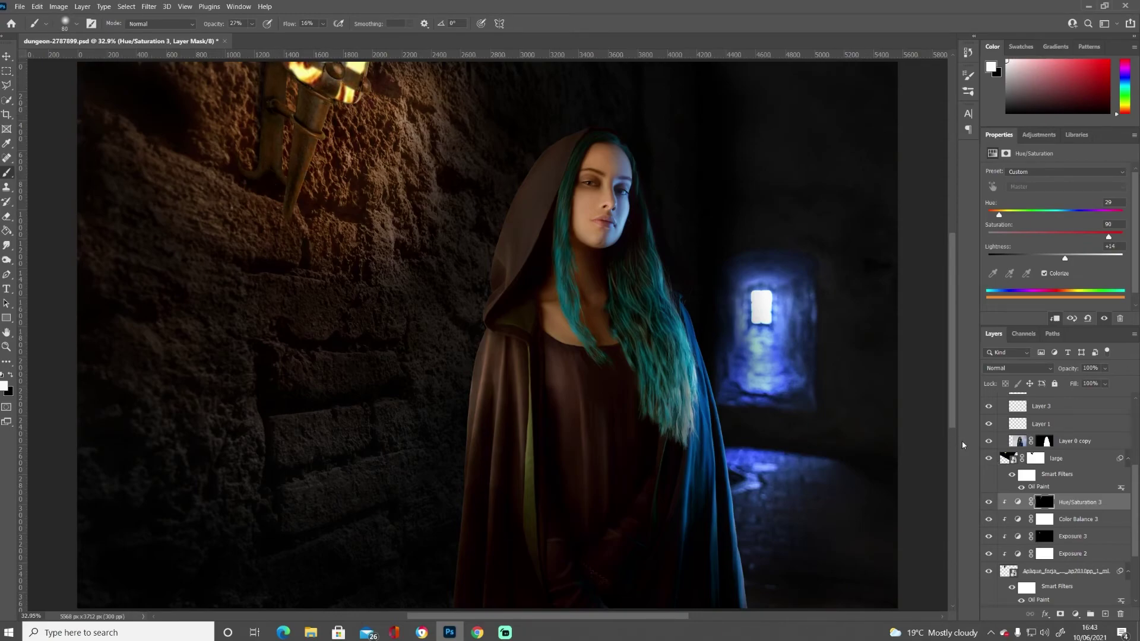
scroll(1042, 451, up, 5)
click(1045, 401)
Paint black with a size-70 brush on the Hue/Saturation 1 mask along the cloak's left edge.
key(x)
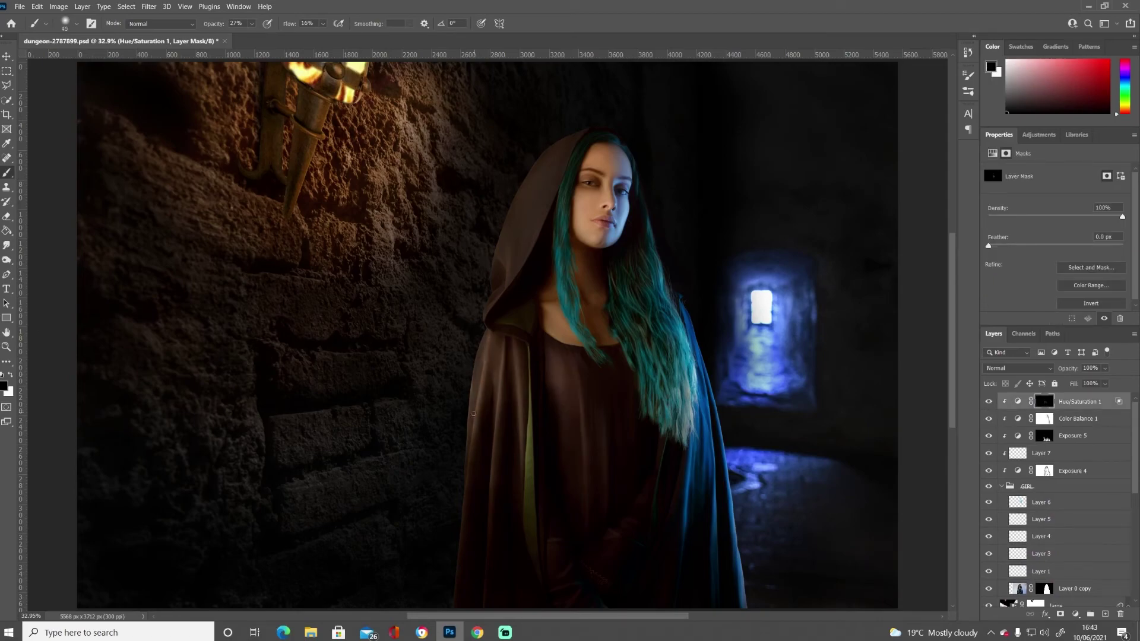
key(x)
right_click(487, 356)
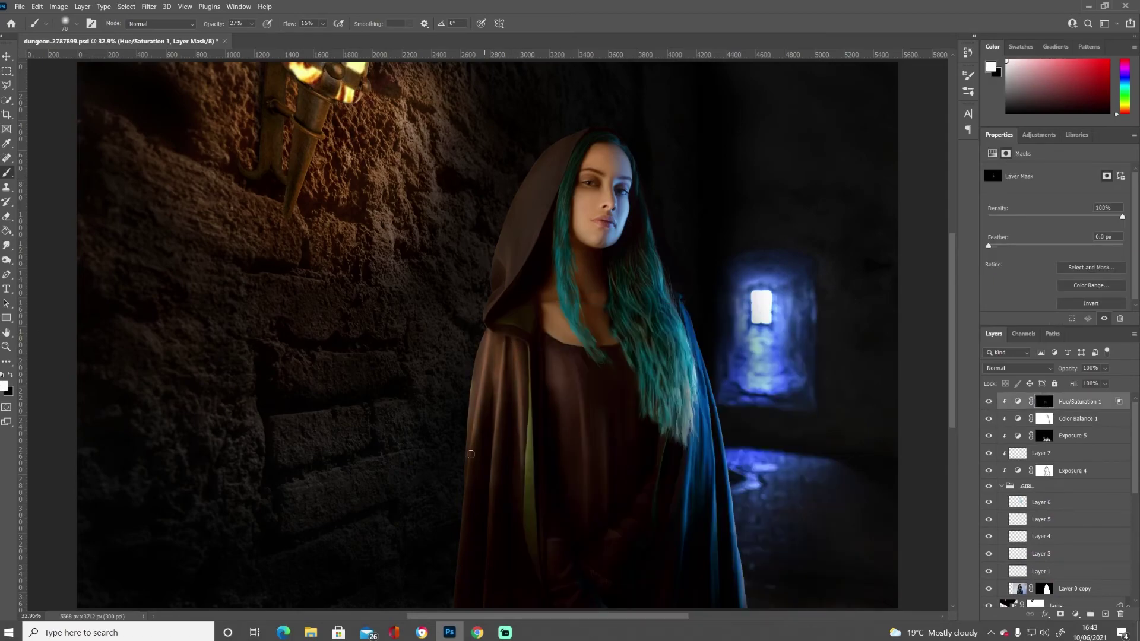
key(x)
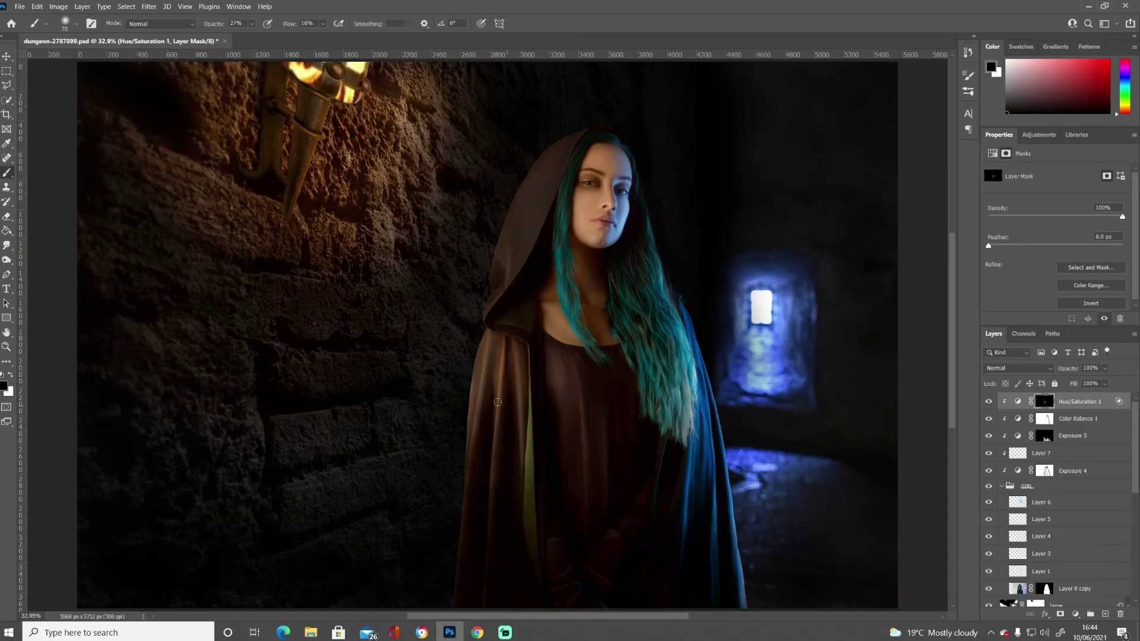
drag(501, 341, 493, 469)
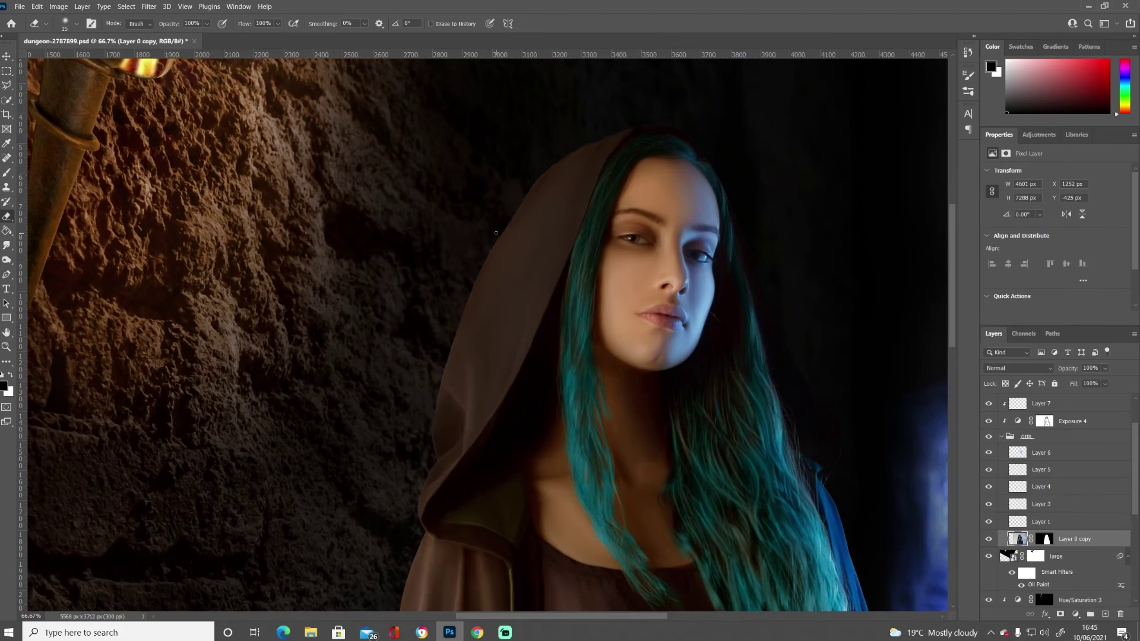
scroll(440, 317, down, 10)
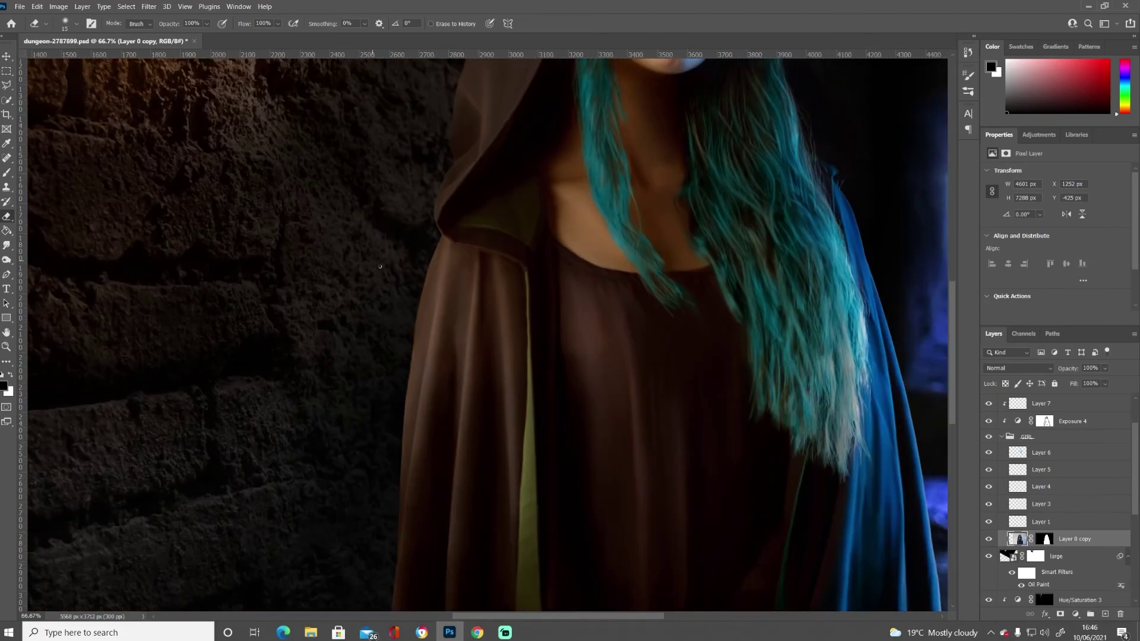
scroll(535, 356, down, 5)
scroll(551, 369, right, 10)
key(ctrl+0)
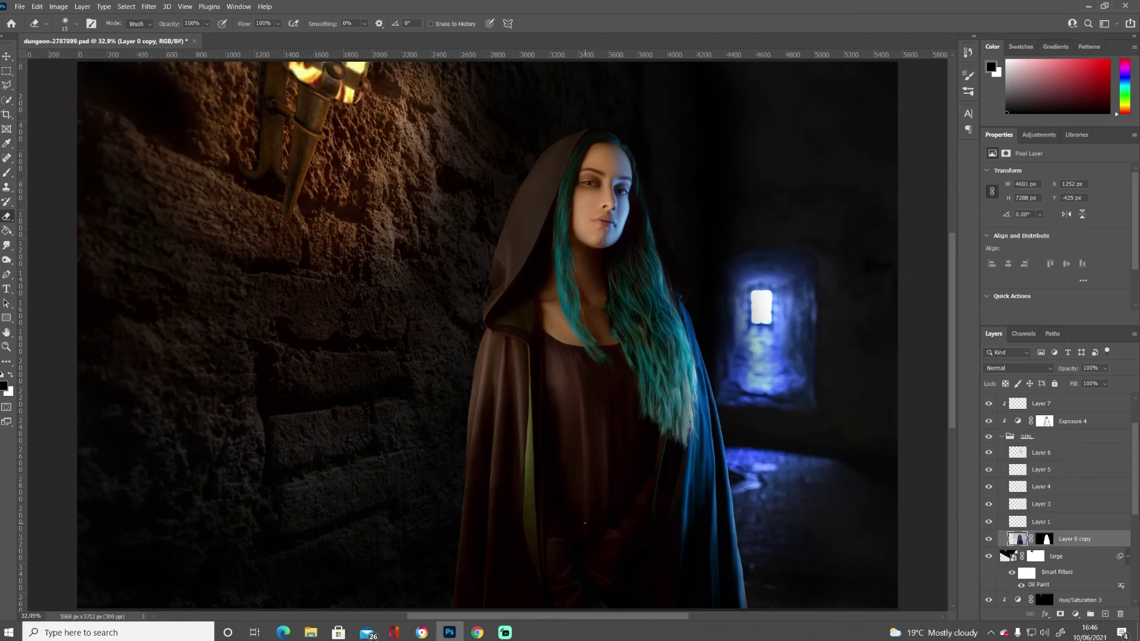
scroll(1042, 383, up, 5)
Merge visible layers into Layer 8 and set Shadows -100 and Texture +12 in Camera Raw.
key(ctrl+shift+alt+e)
click(149, 7)
click(178, 95)
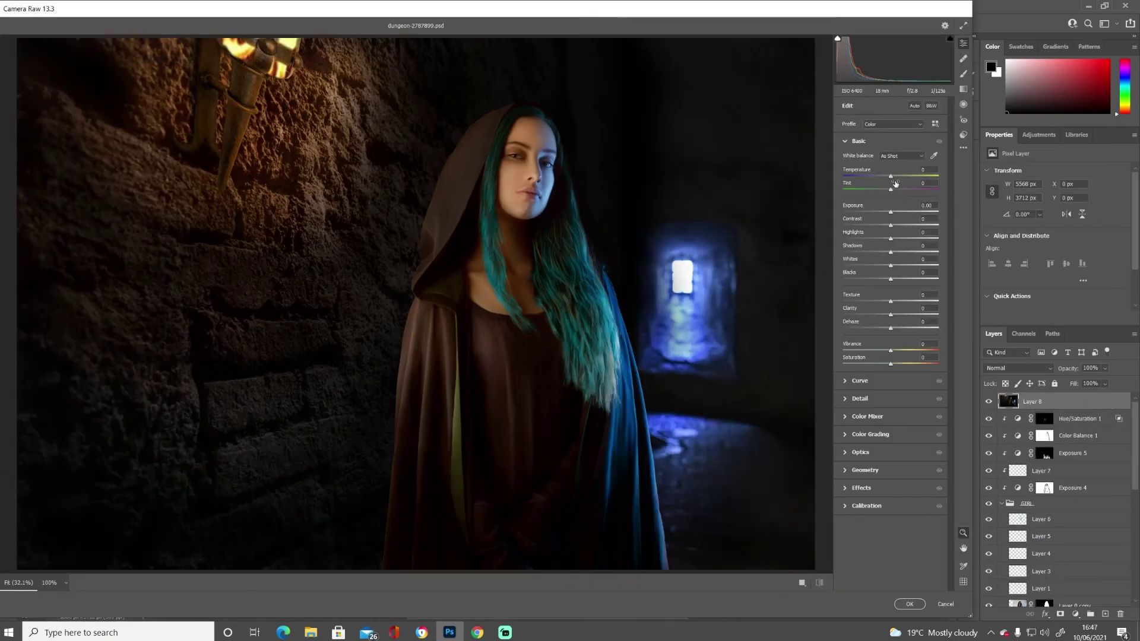
drag(895, 189, 893, 238)
mouse_move(890, 252)
mouse_down()
mouse_move(892, 280)
mouse_move(893, 260)
mouse_up()
Brighten orange and blue luminance in the Color Mixer, add colour grading, and apply the grade.
click(868, 416)
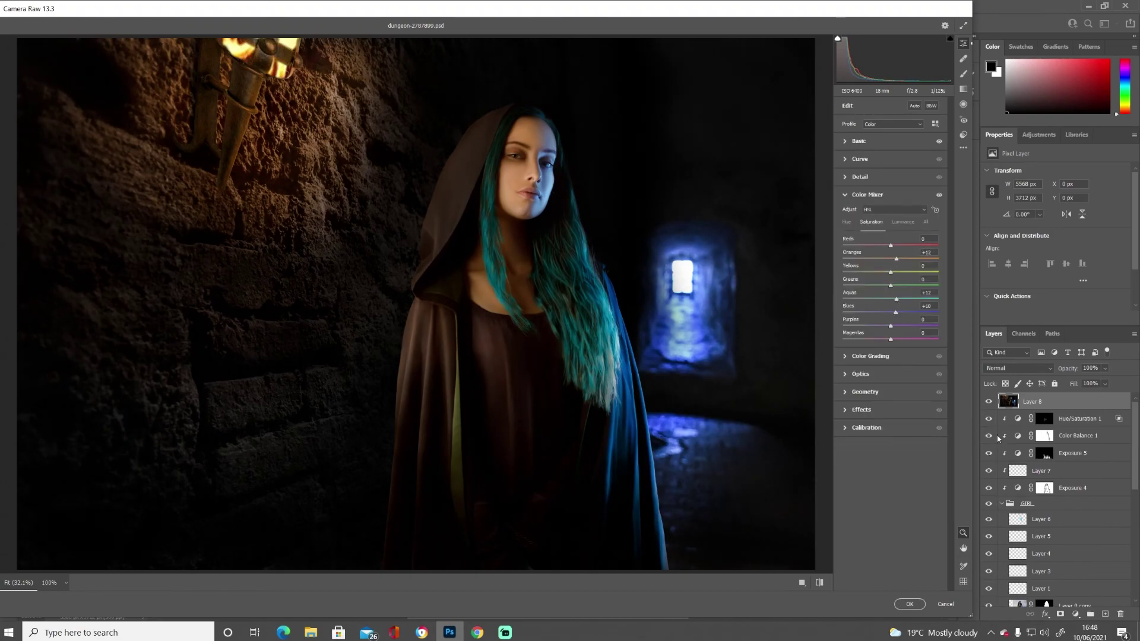
click(903, 221)
drag(899, 260, 900, 259)
drag(891, 312, 902, 313)
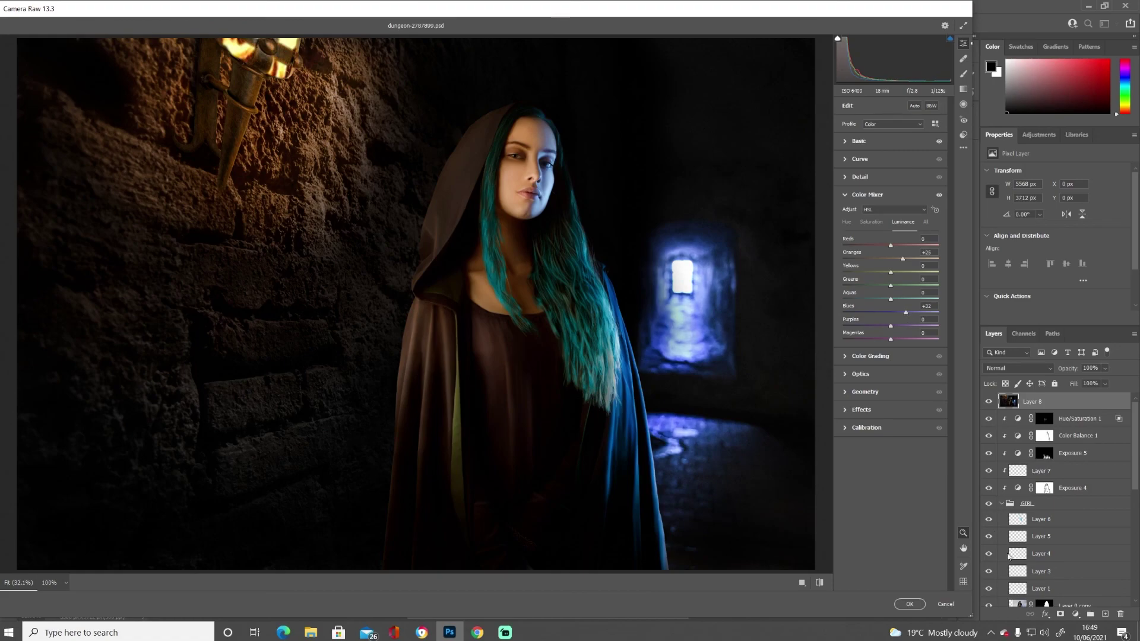
click(869, 357)
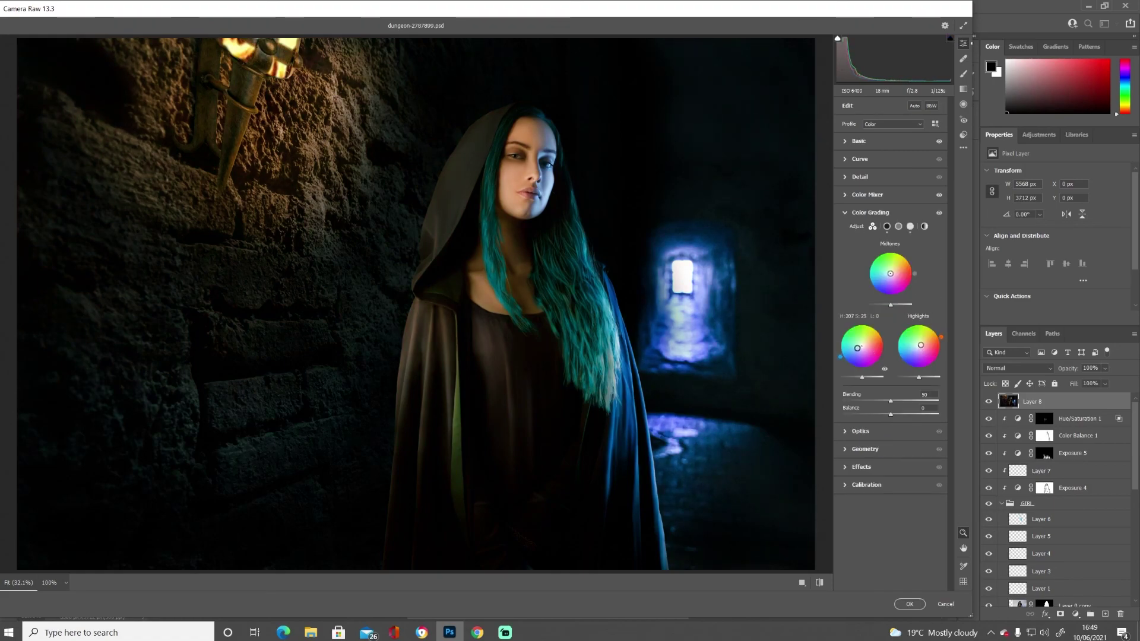
click(909, 604)
mouse_move(931, 633)
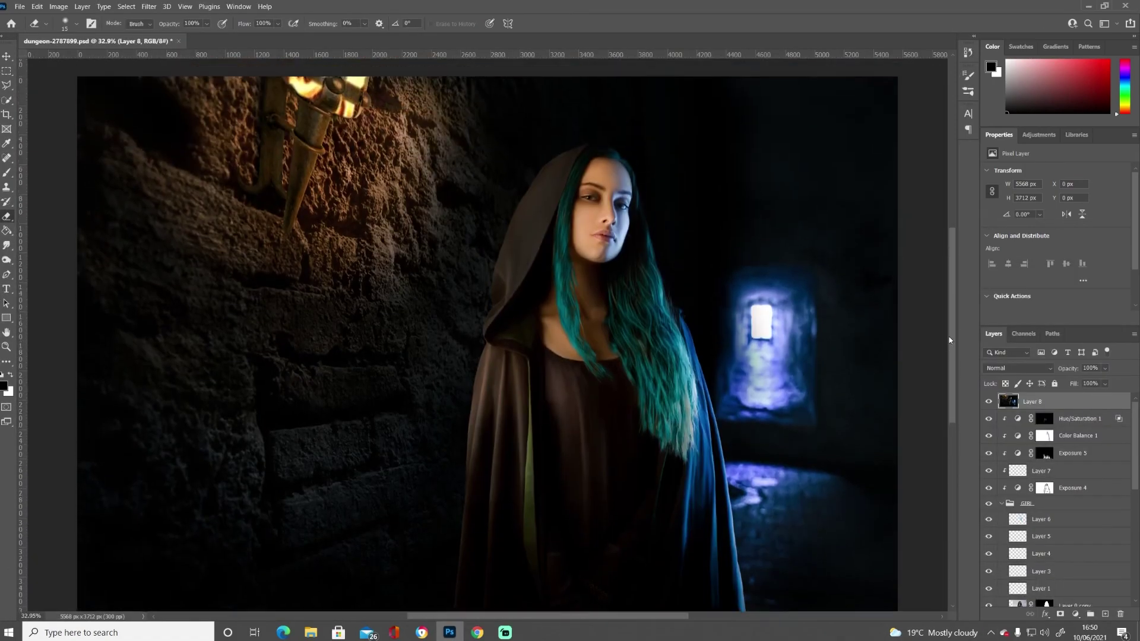